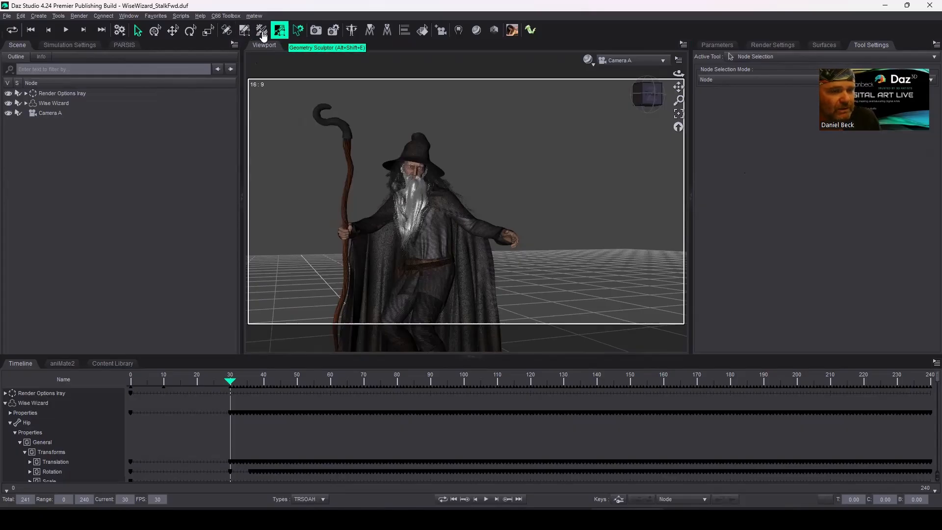
click(58, 16)
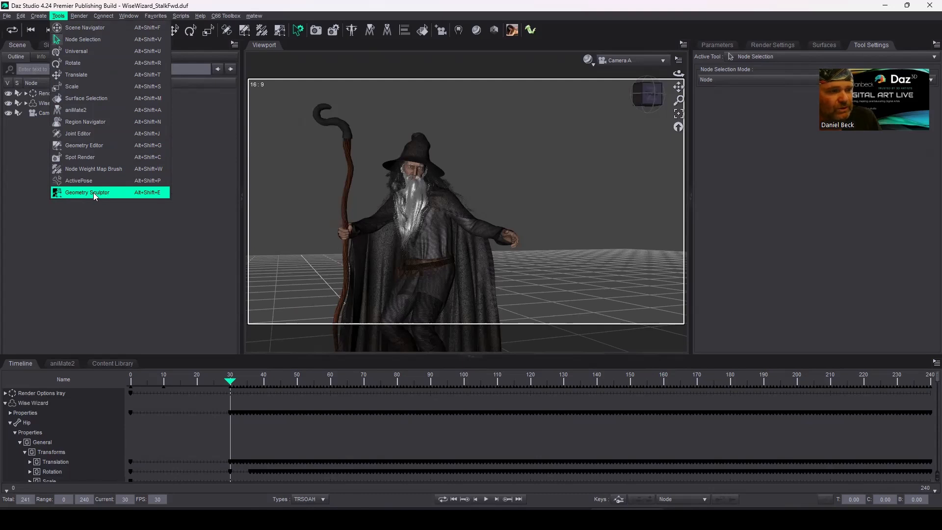
click(256, 7)
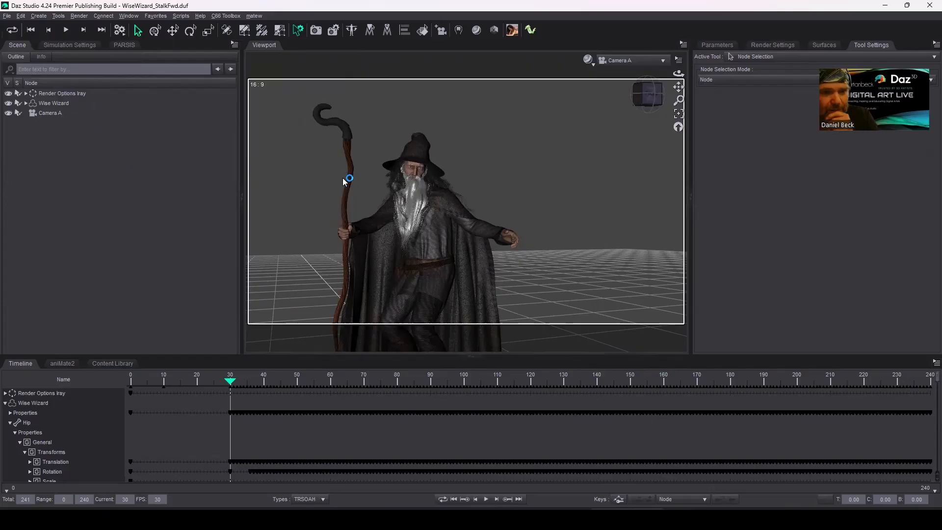
key(F3)
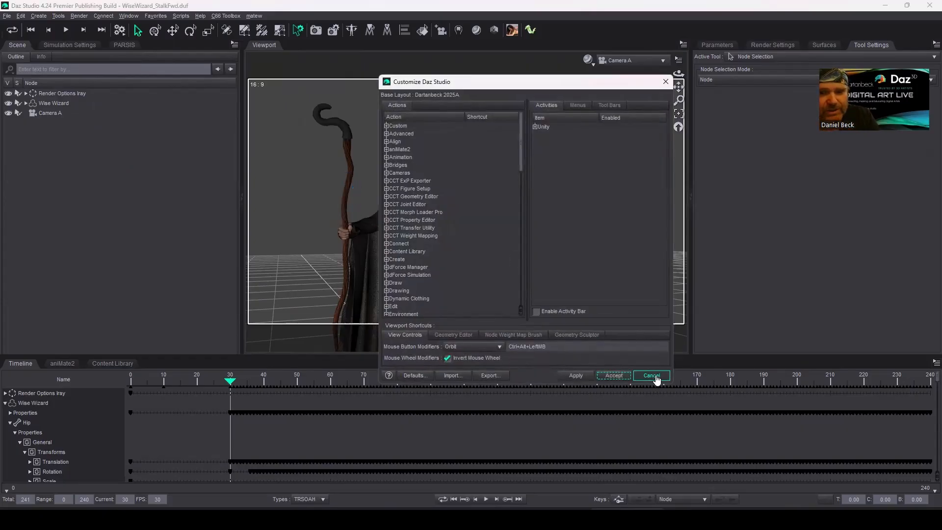
click(649, 374)
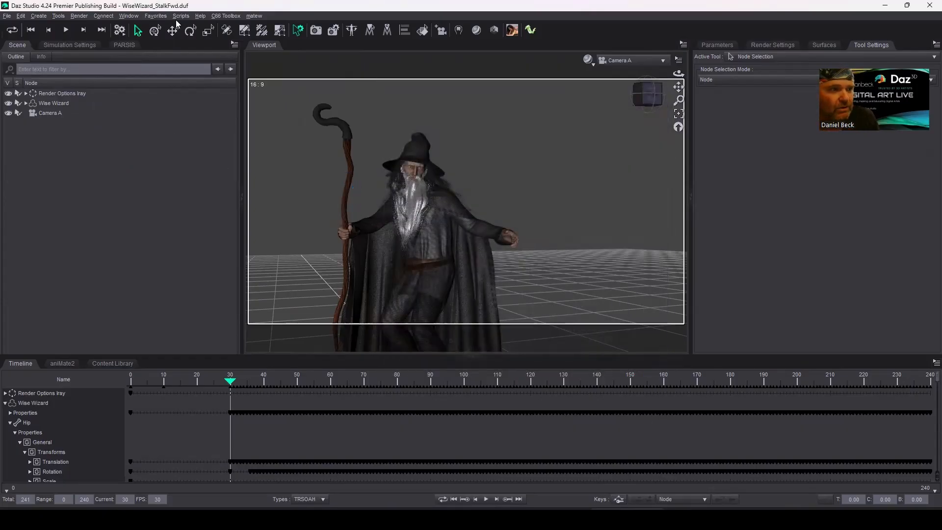
- Open the workspace customization dialog and expand the Viewport Tools toolbar in its list of toolbars
click(130, 17)
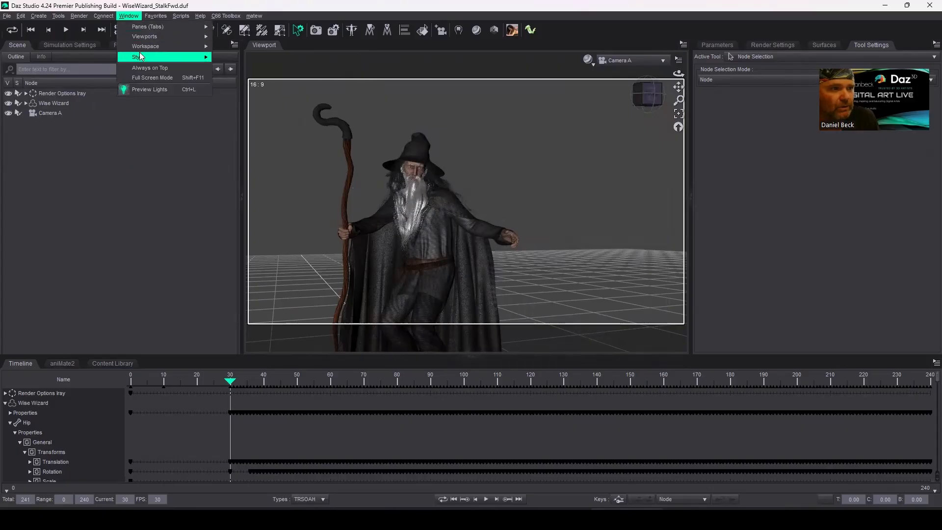
mouse_move(186, 47)
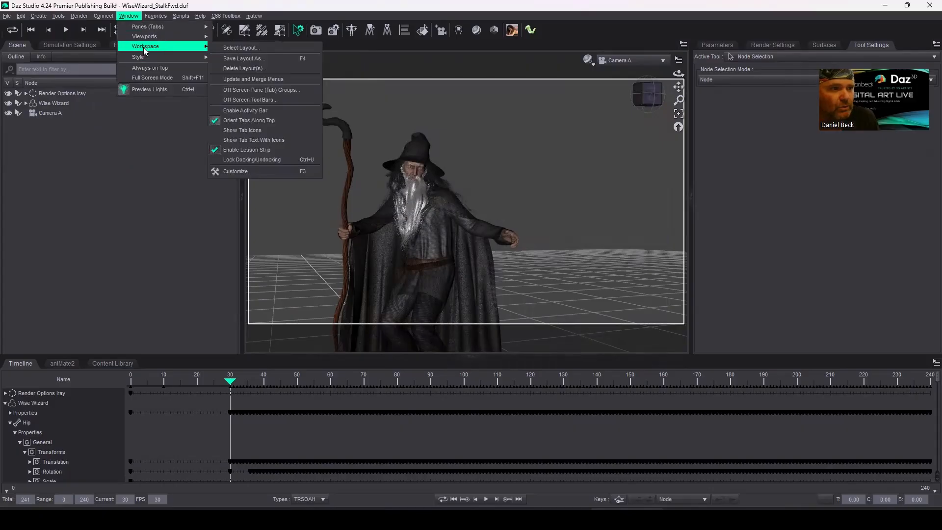
click(249, 172)
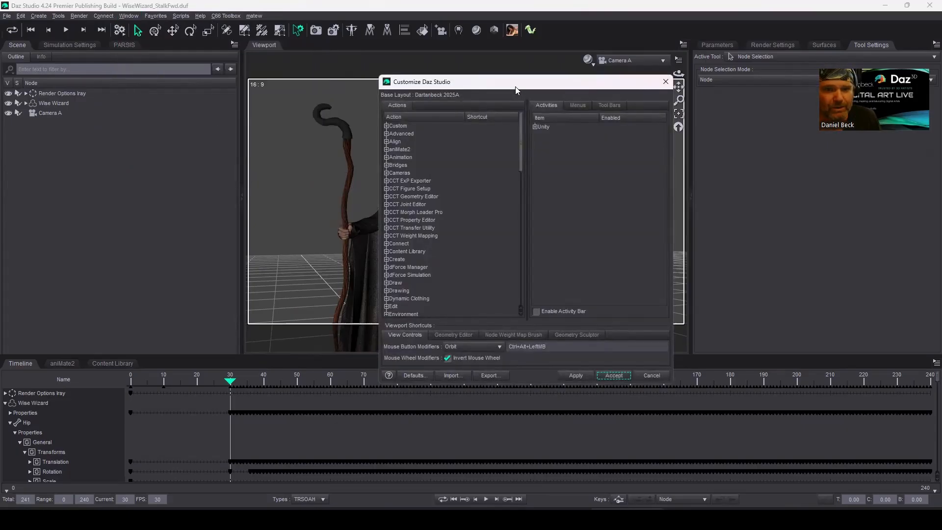
drag(515, 87, 418, 99)
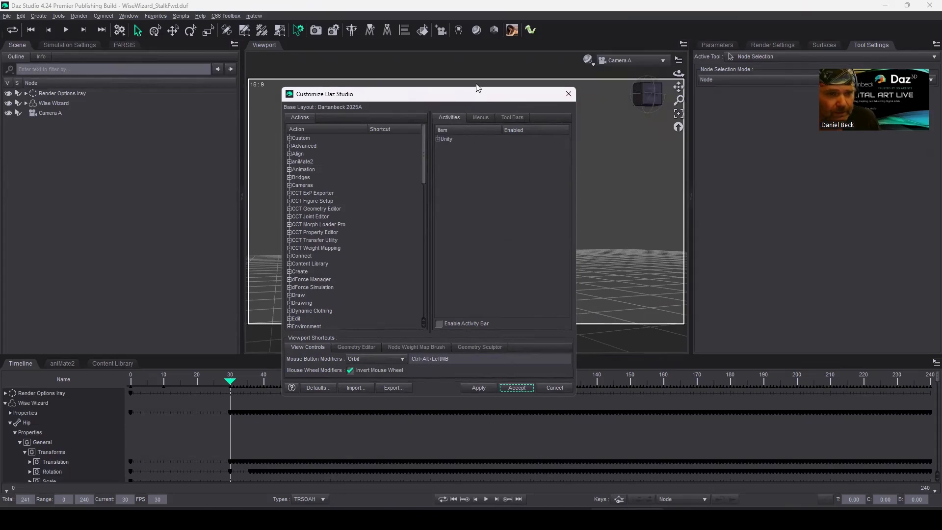
click(518, 119)
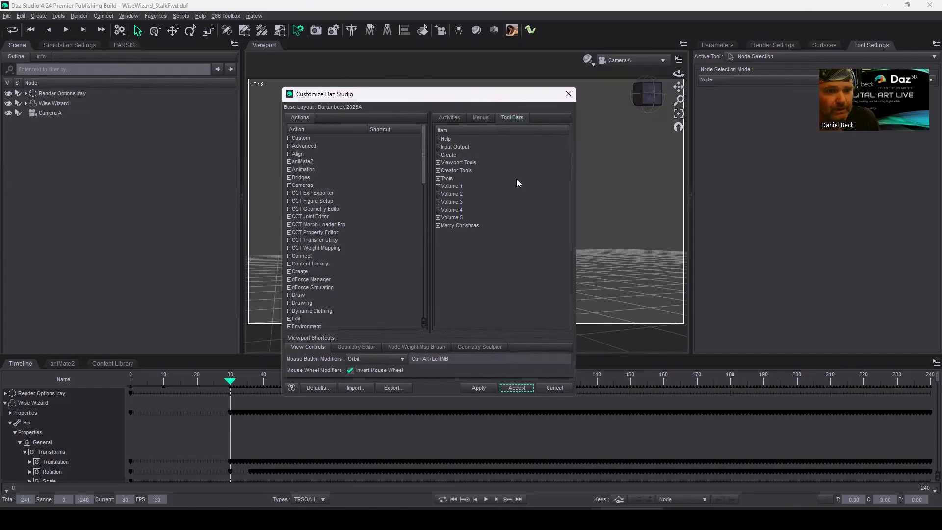
click(437, 162)
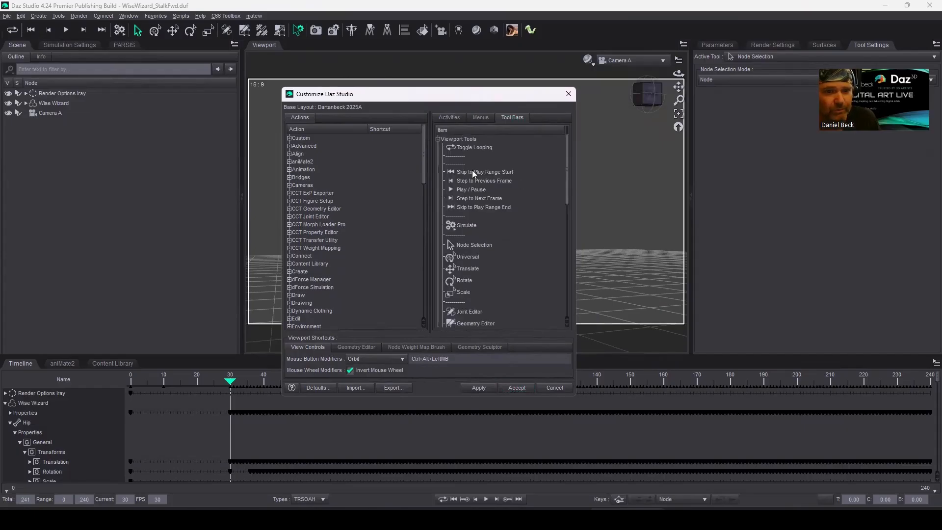
- Add a separator after Geometry Sculptor in the Viewport Tools toolbar
scroll(515, 232, down, 3)
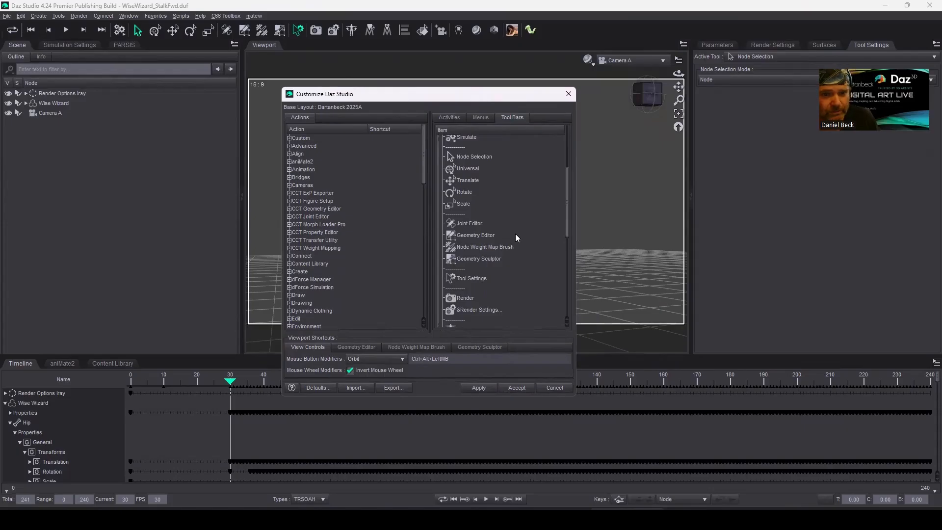
scroll(515, 234, down, 1)
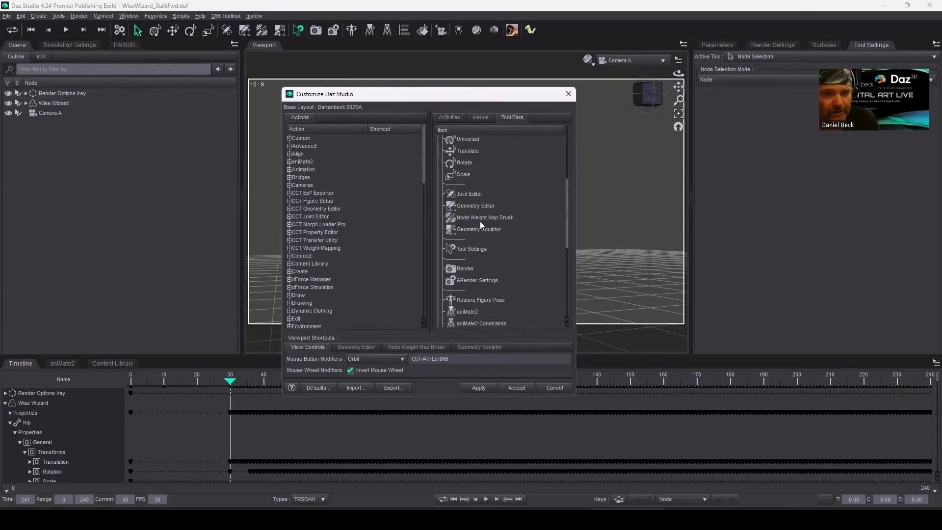
drag(566, 238, 563, 230)
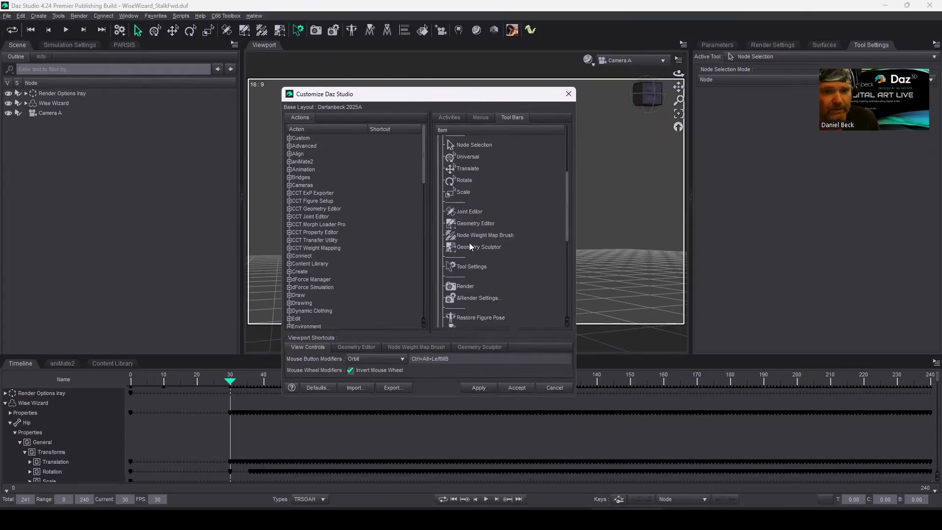
right_click(513, 253)
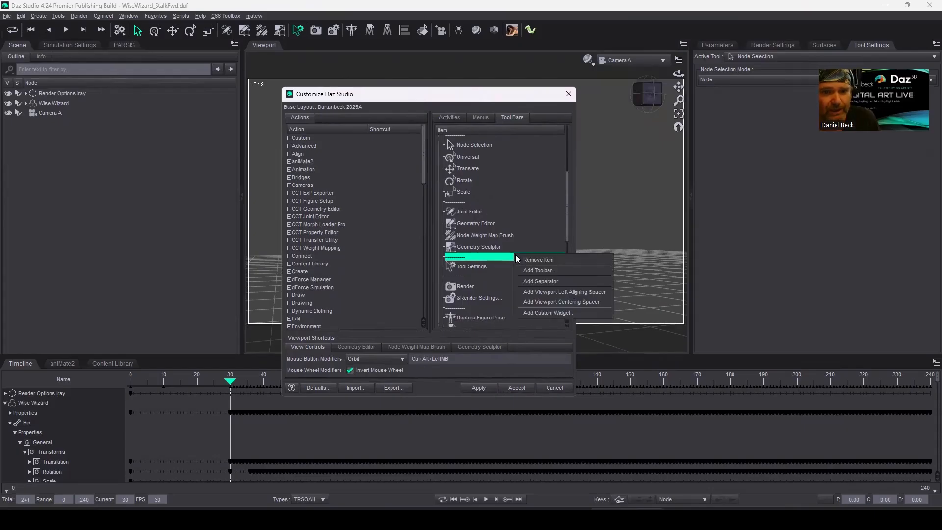
click(541, 282)
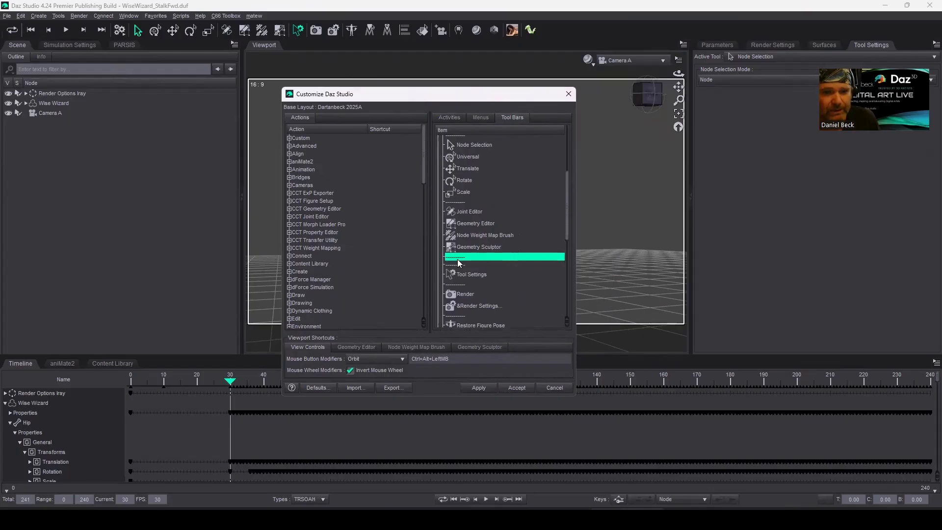
- Enlarge the customization dialog so that more of the action and toolbar lists fits
scroll(485, 271, down, 3)
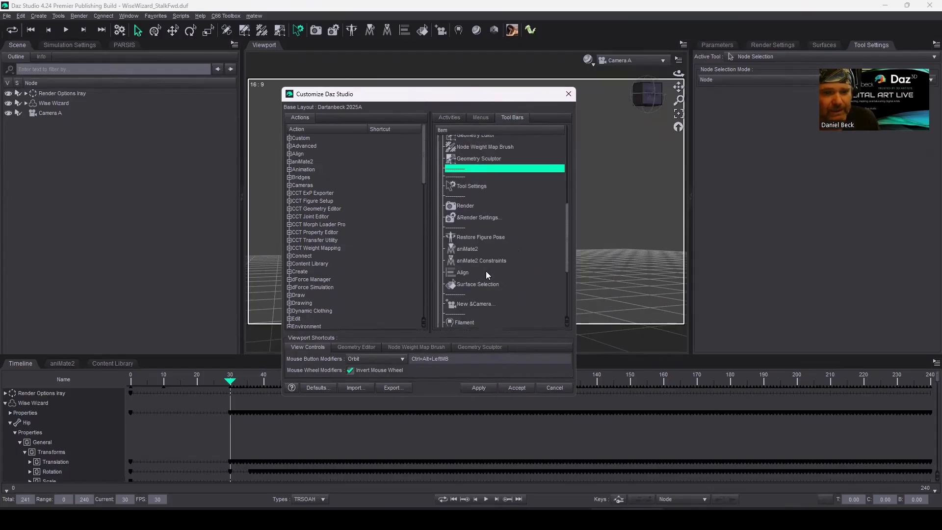
scroll(486, 271, up, 2)
scroll(517, 262, up, 3)
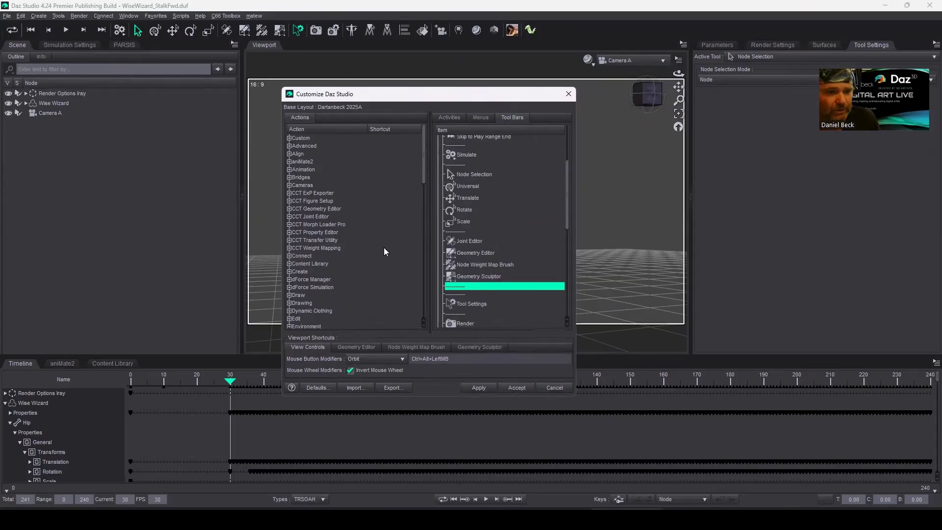
scroll(356, 256, down, 1)
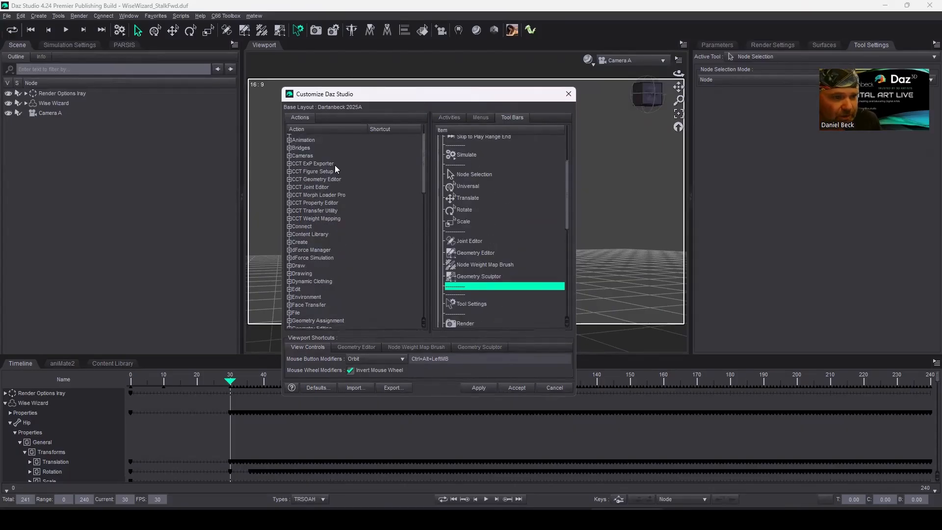
scroll(323, 199, up, 1)
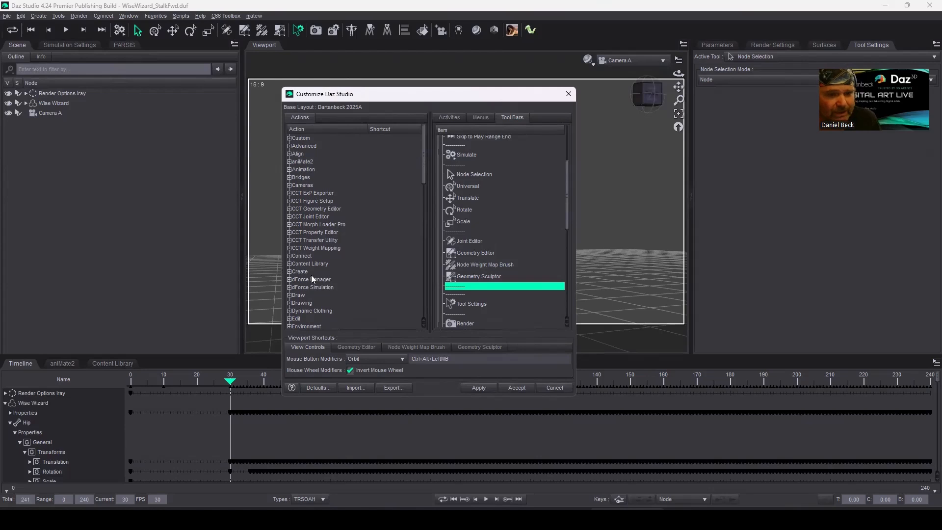
mouse_move(566, 222)
mouse_down()
mouse_move(568, 267)
mouse_move(566, 218)
mouse_move(567, 229)
mouse_up()
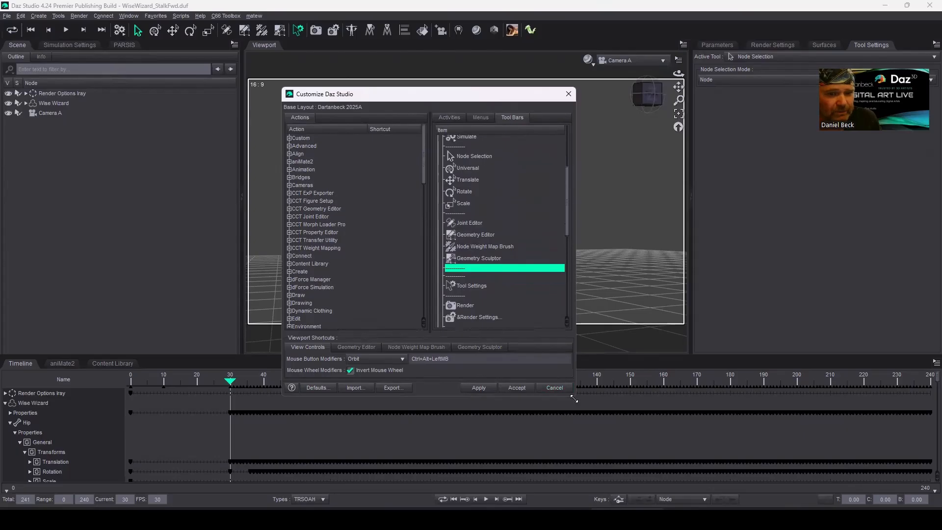
drag(574, 397, 635, 467)
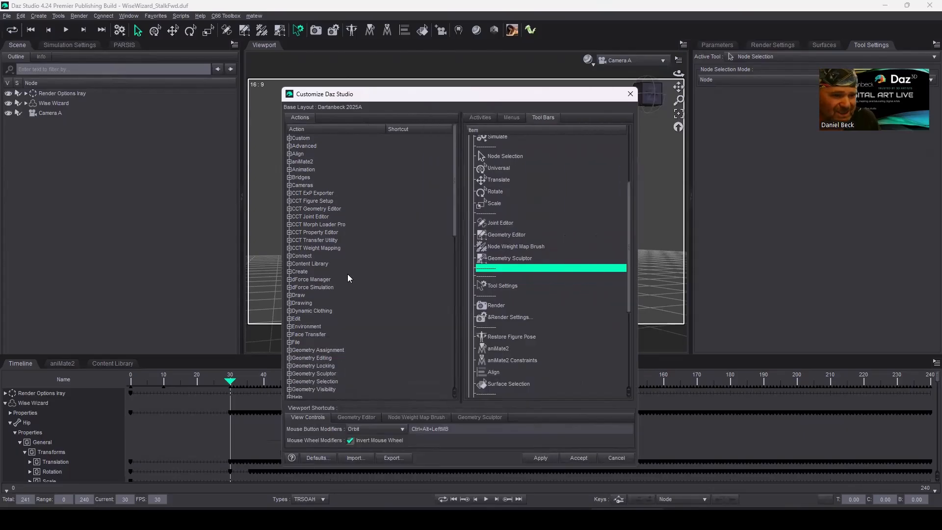
- Expand the Viewport Tools category in the list of available actions
scroll(350, 290, down, 5)
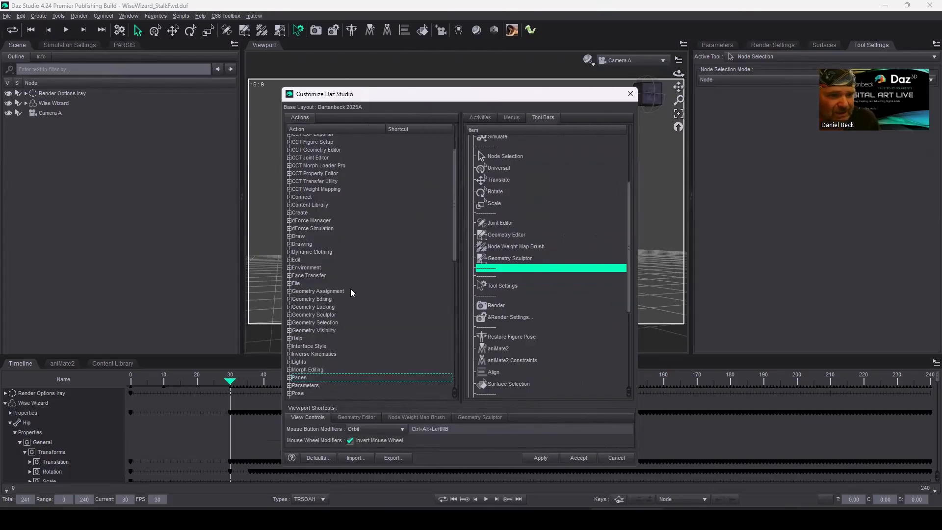
scroll(354, 290, down, 5)
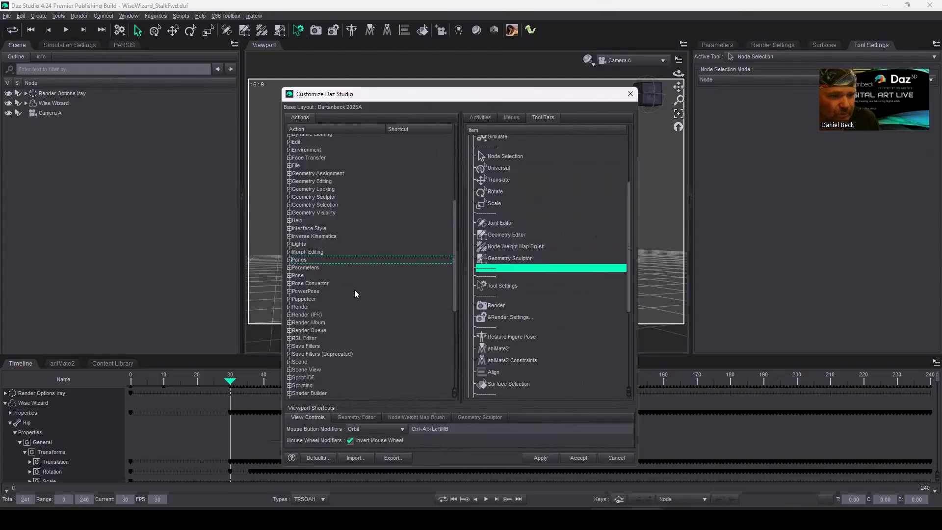
scroll(354, 289, down, 3)
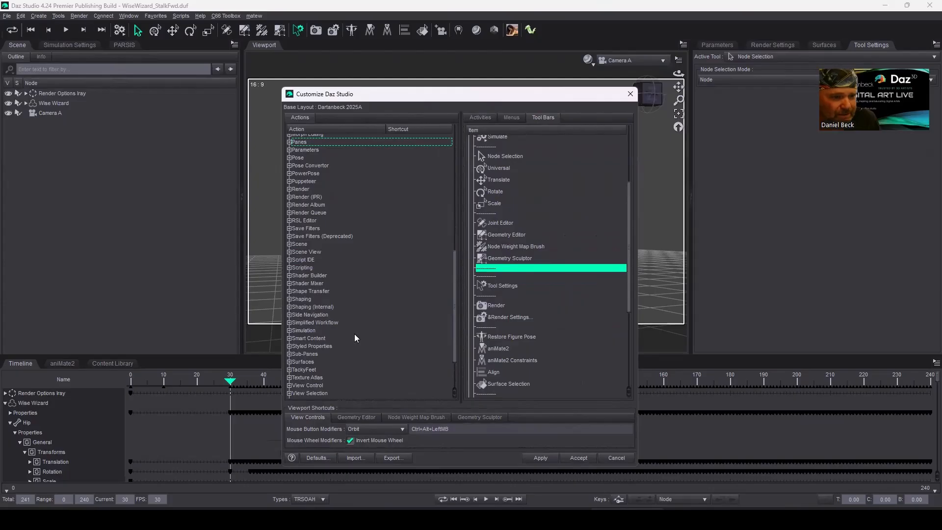
scroll(350, 333, down, 2)
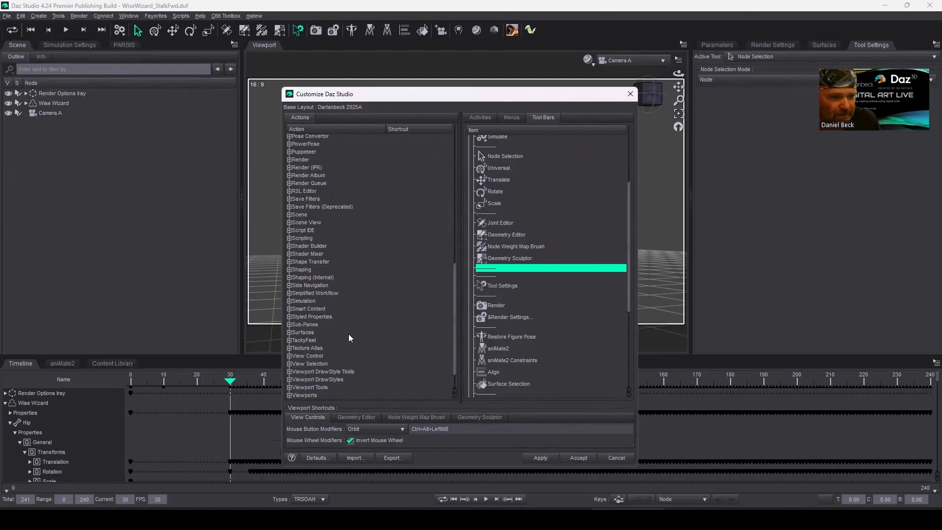
scroll(349, 364, down, 1)
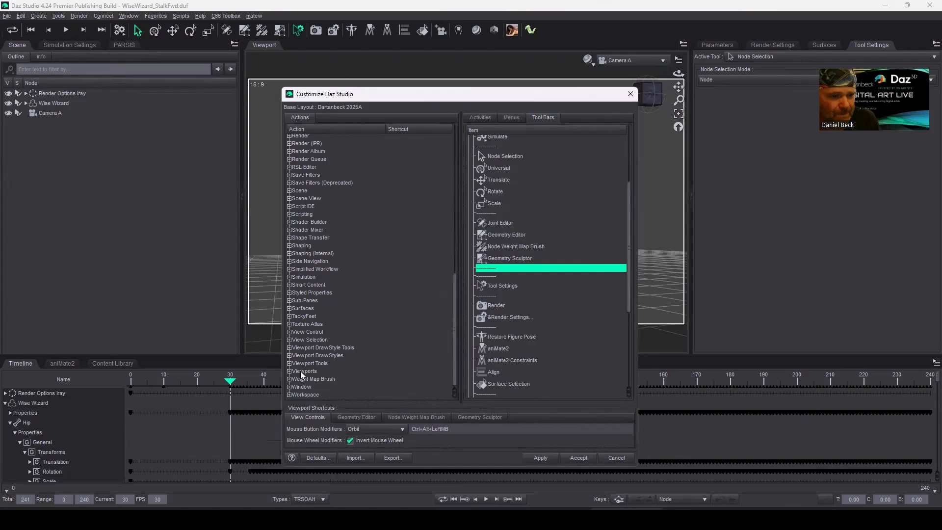
click(289, 363)
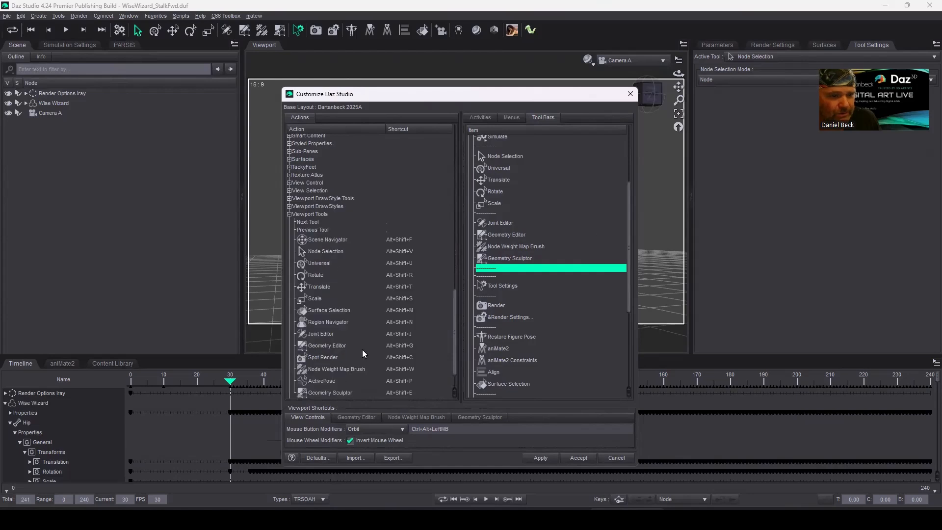
scroll(363, 345, down, 1)
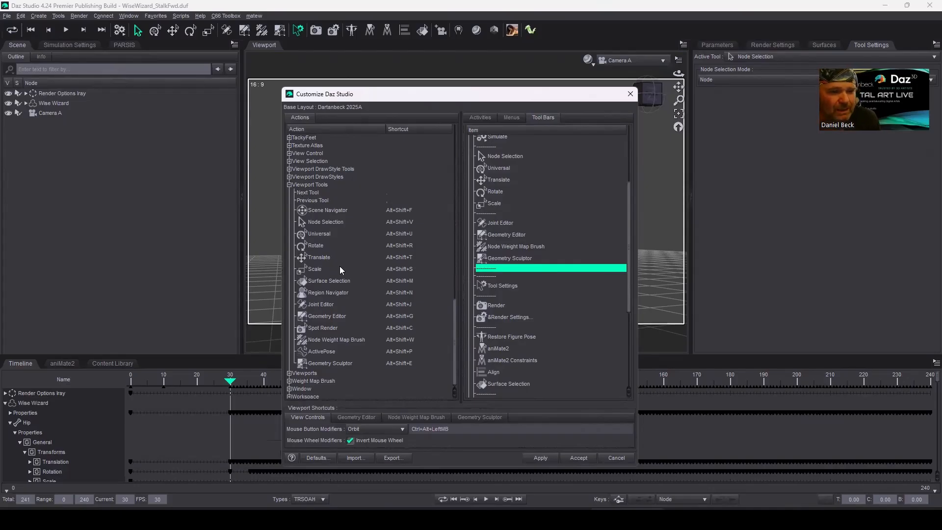
- Select the Geometry Sculptor action and its matching toolbar entry, and collapse the Viewport Tools action category
click(325, 363)
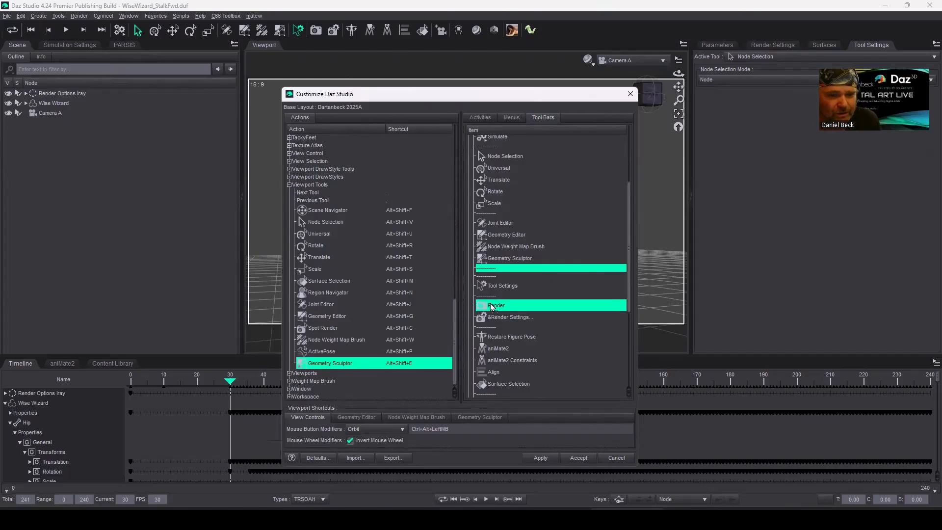
click(510, 258)
mouse_move(510, 261)
mouse_down()
mouse_move(346, 340)
mouse_move(478, 268)
mouse_move(333, 364)
mouse_up()
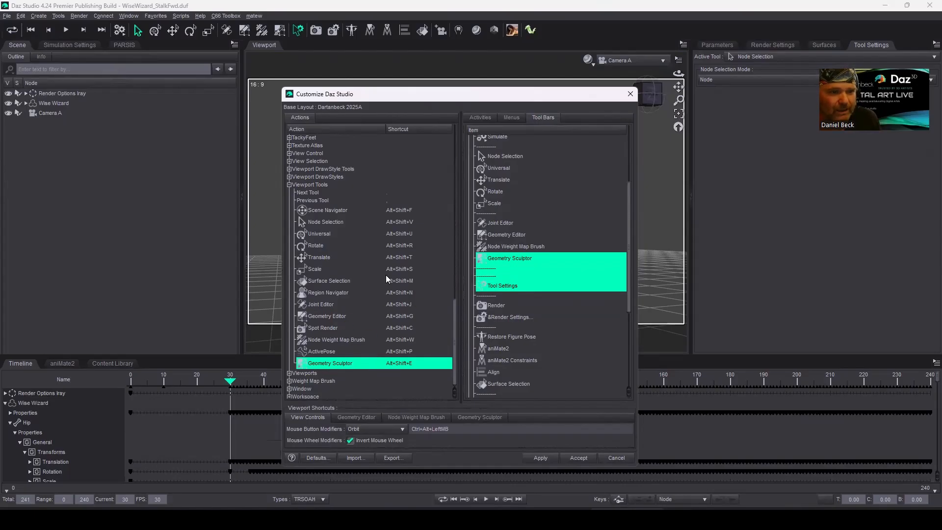
click(289, 184)
shift+click(570, 275)
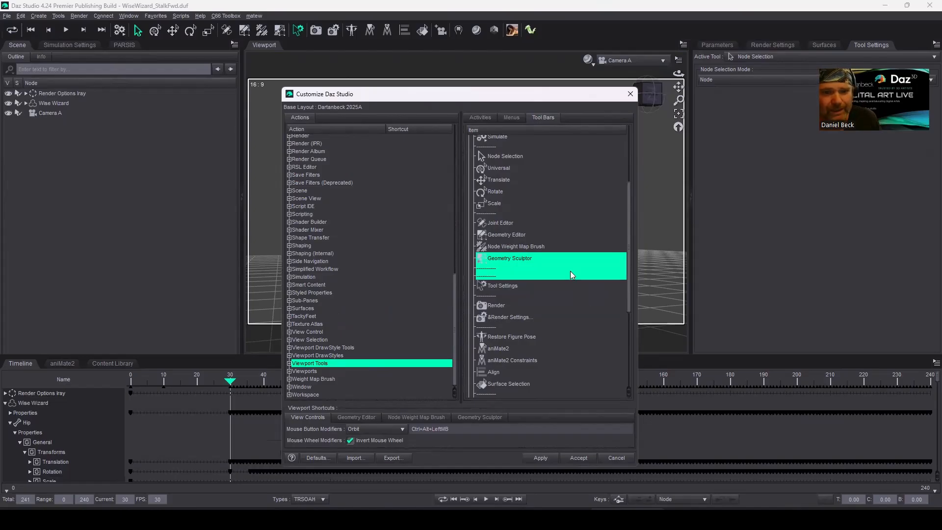
- Review the remaining entries of the Viewport Tools toolbar and return to the beginning of the actions list
scroll(547, 319, down, 5)
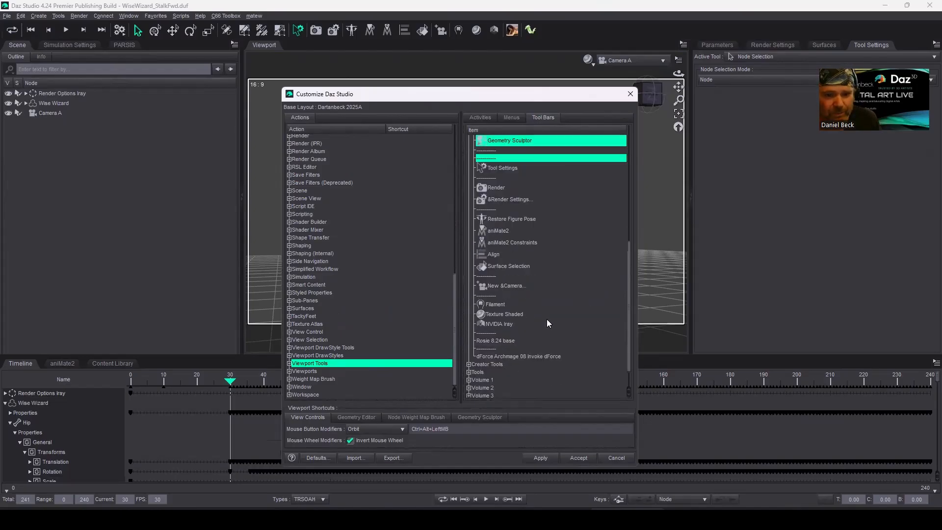
scroll(558, 315, up, 1)
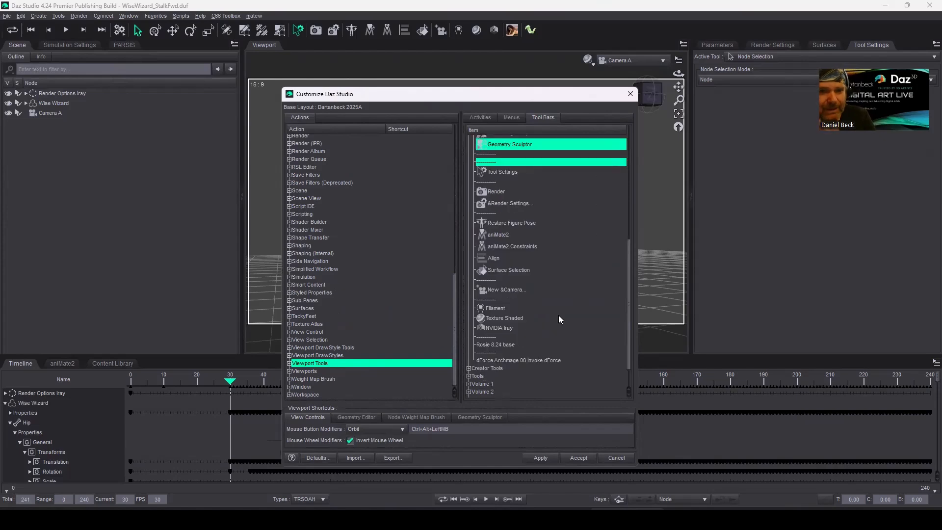
scroll(555, 317, down, 1)
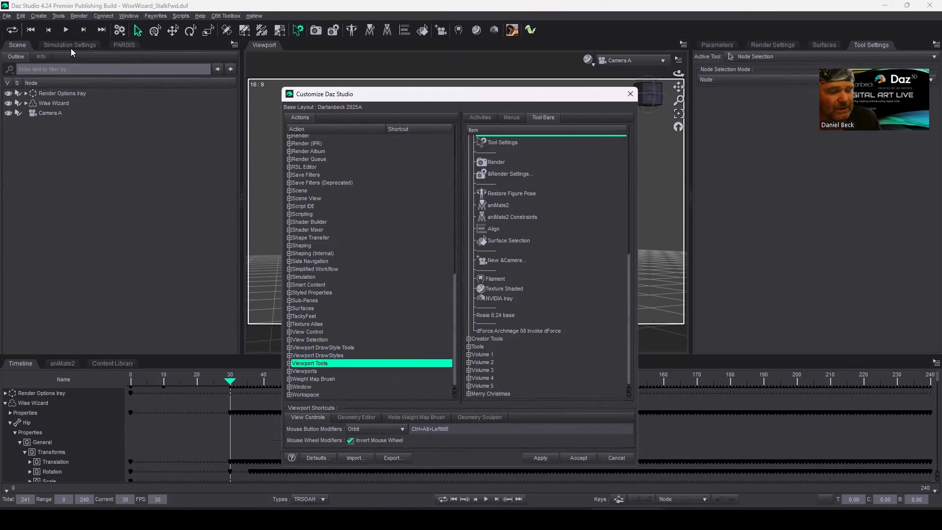
scroll(390, 313, up, 15)
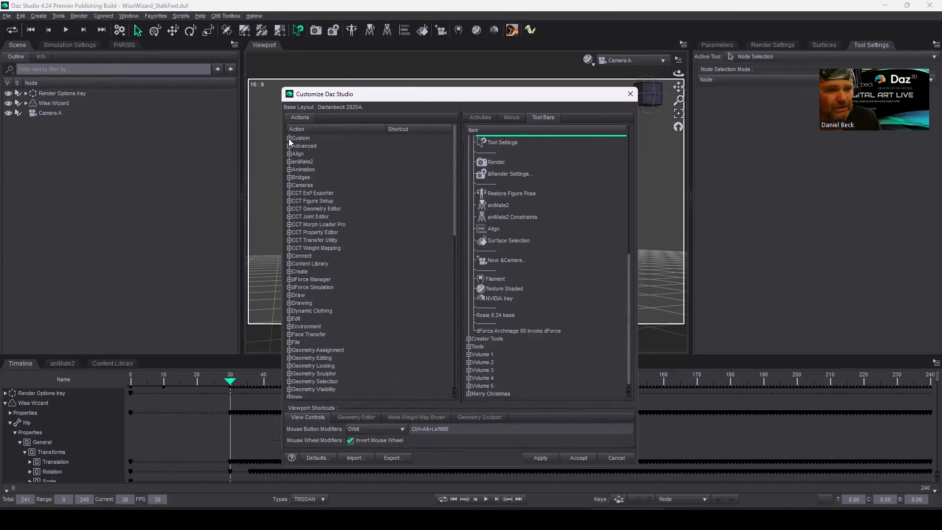
- Expand the Custom action category, review its script entries through the dForce Archmage group, and close the customization dialog without accepting changes
click(289, 138)
click(289, 138)
click(289, 139)
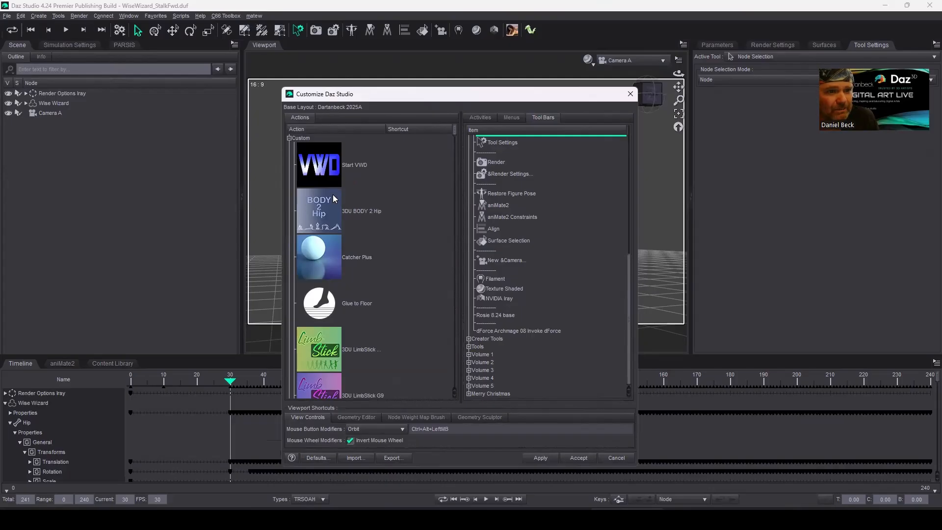
drag(455, 135, 461, 175)
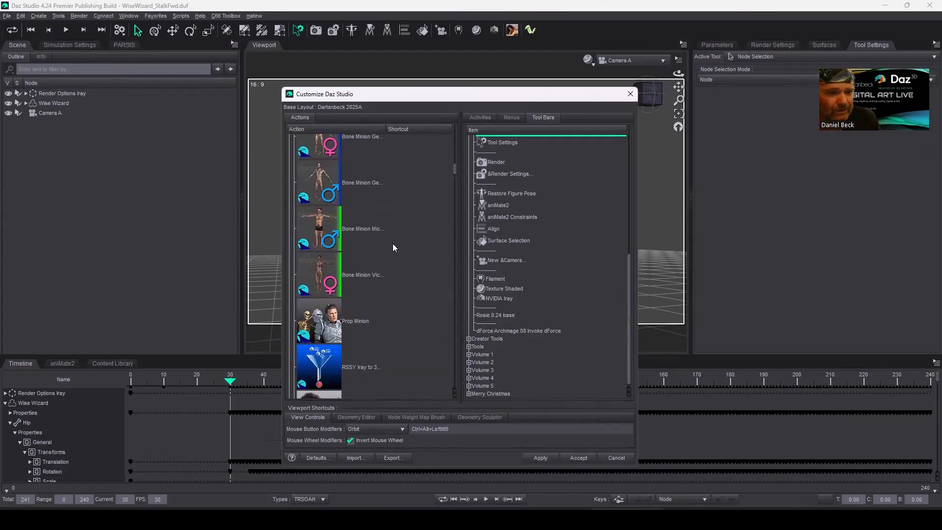
drag(457, 175, 456, 183)
drag(456, 186, 455, 191)
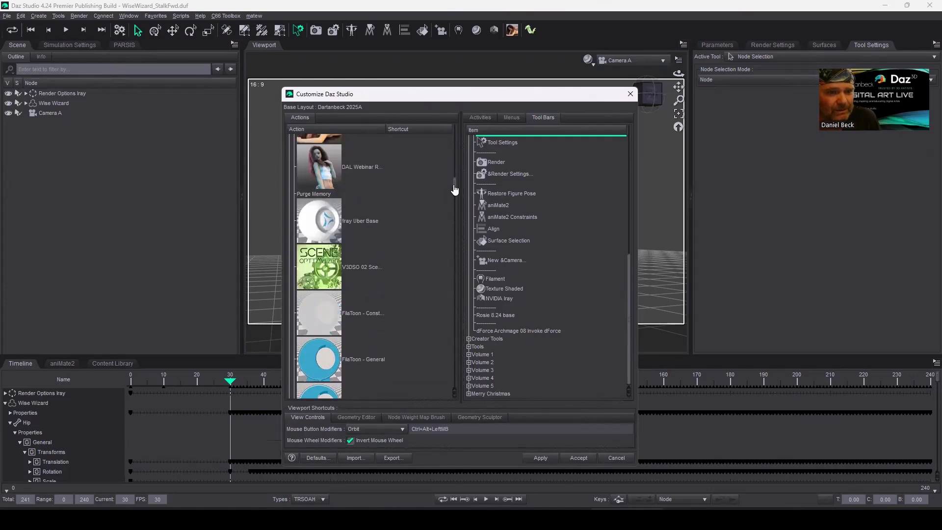
drag(454, 190, 457, 240)
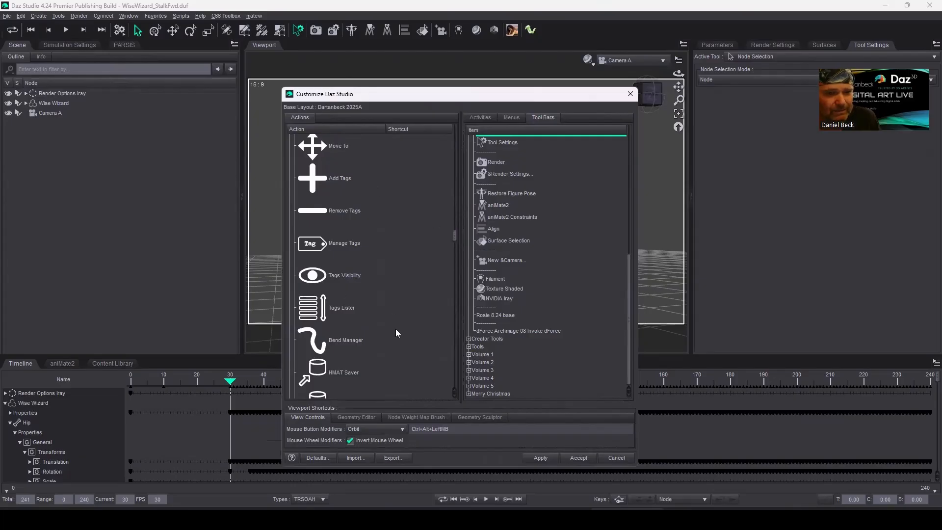
drag(455, 242, 444, 326)
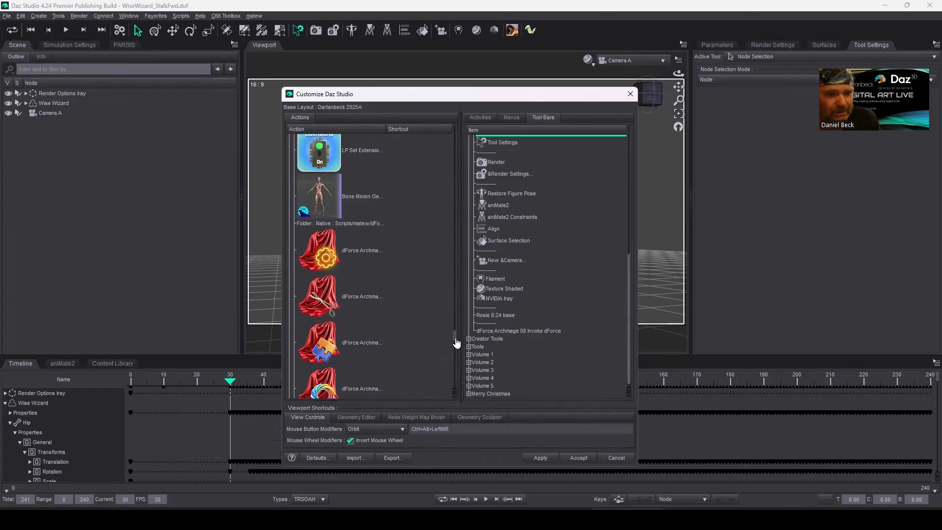
drag(455, 342, 453, 357)
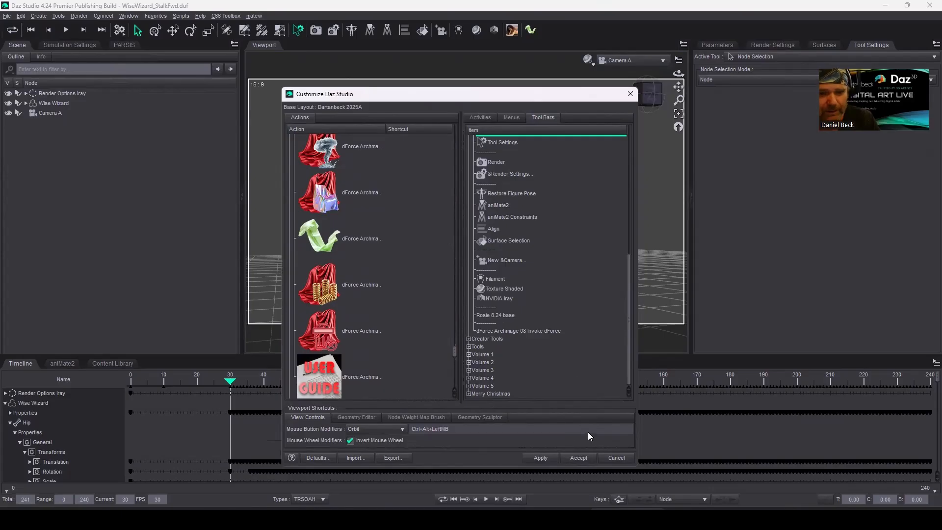
click(616, 457)
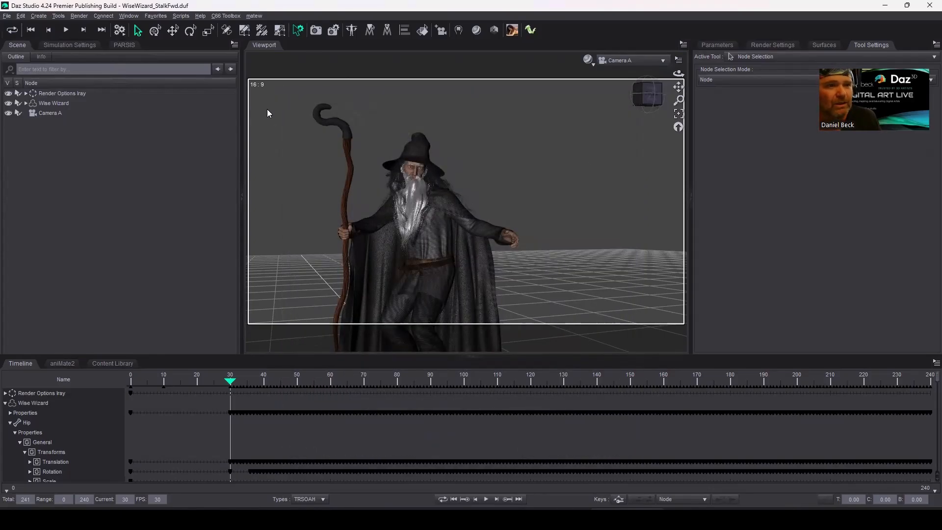
- Activate the Geometry Sculptor tool and set its falloff radius to 5
click(280, 31)
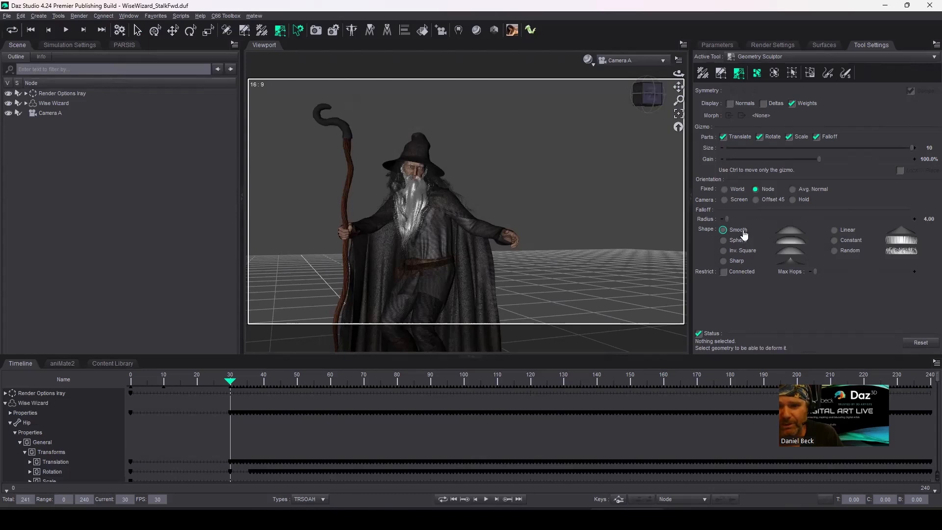
click(928, 224)
text(5)
key(Return)
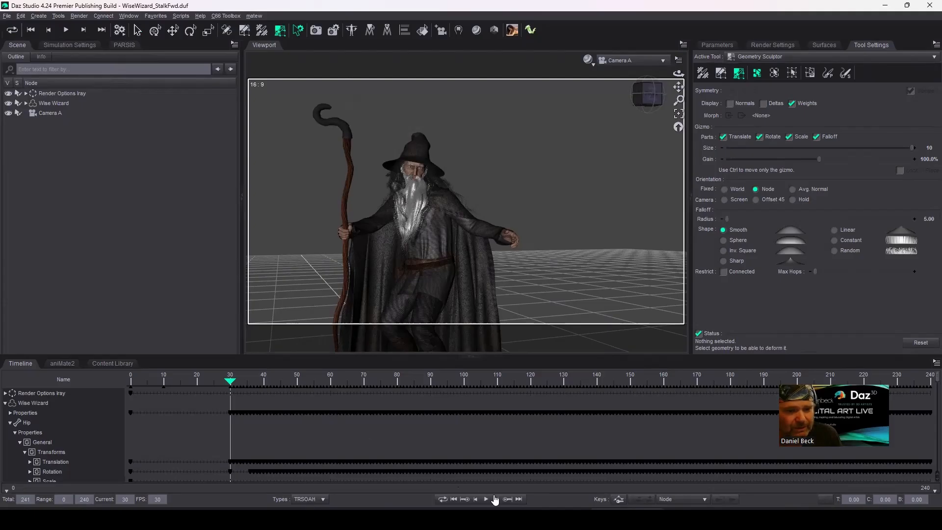
- At frame 0, select WWHoodedCloak under Wise Wizard and compare its Right Staff Fix Pre A morph at zero and at 100%
click(453, 498)
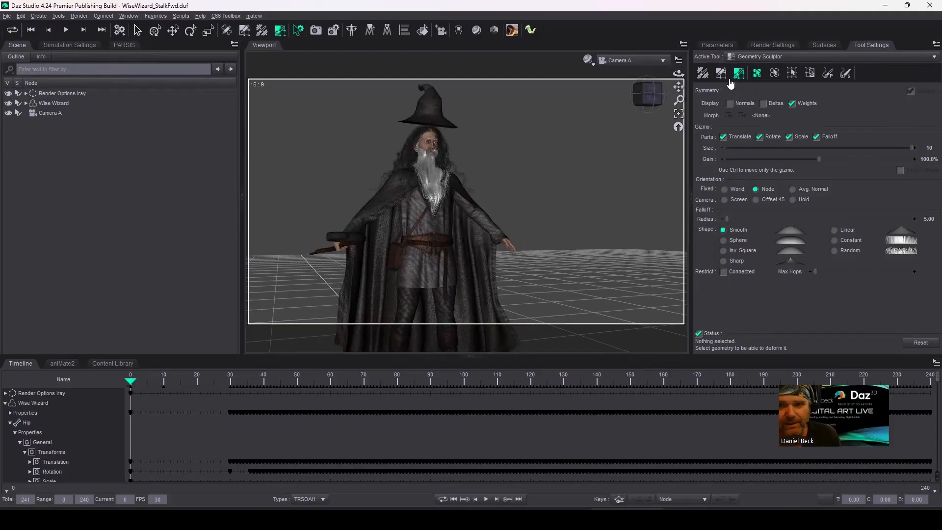
click(719, 45)
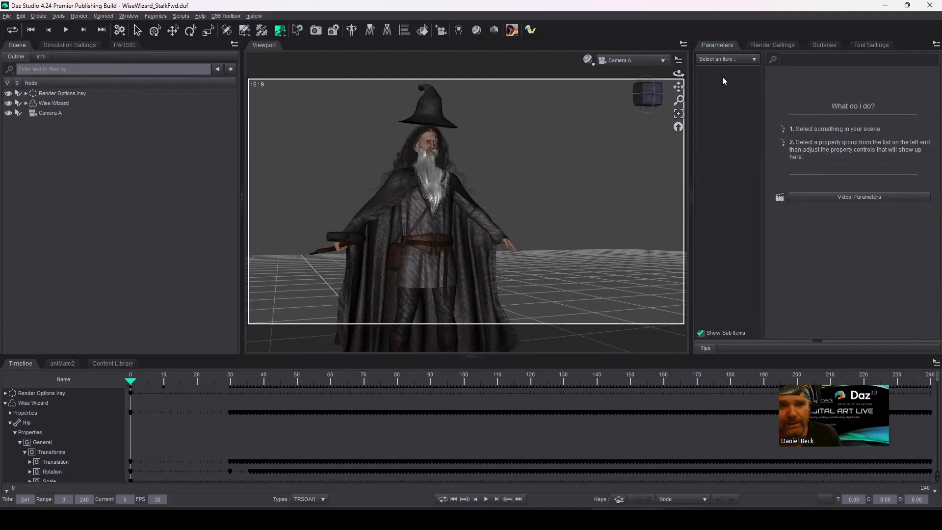
click(26, 103)
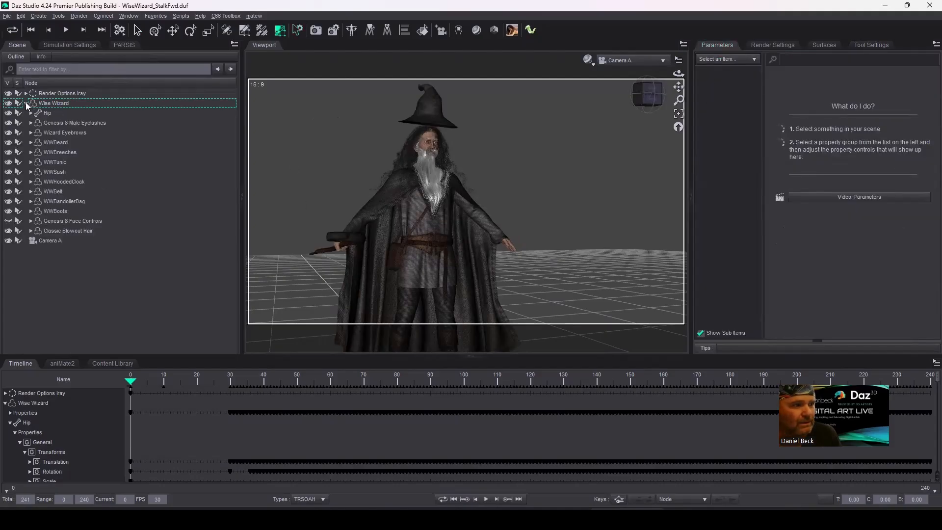
click(69, 182)
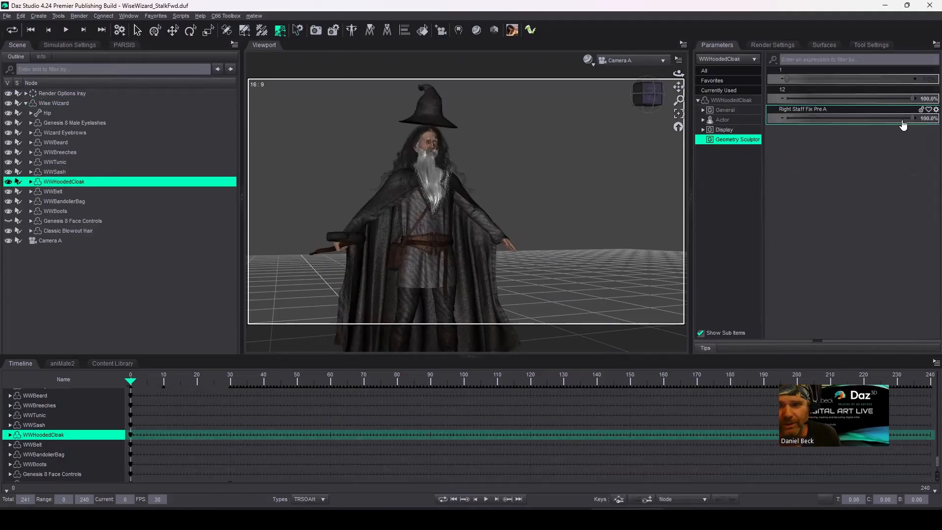
drag(910, 118, 738, 136)
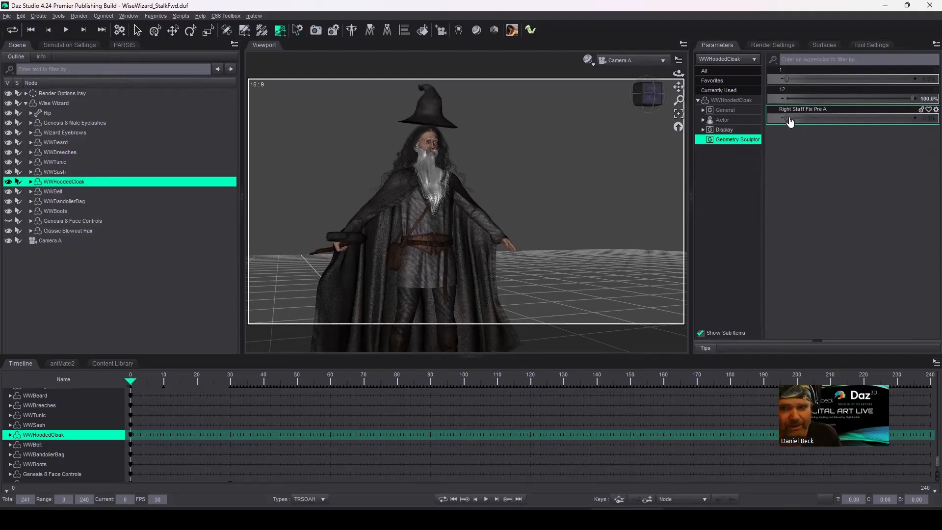
drag(787, 118, 927, 120)
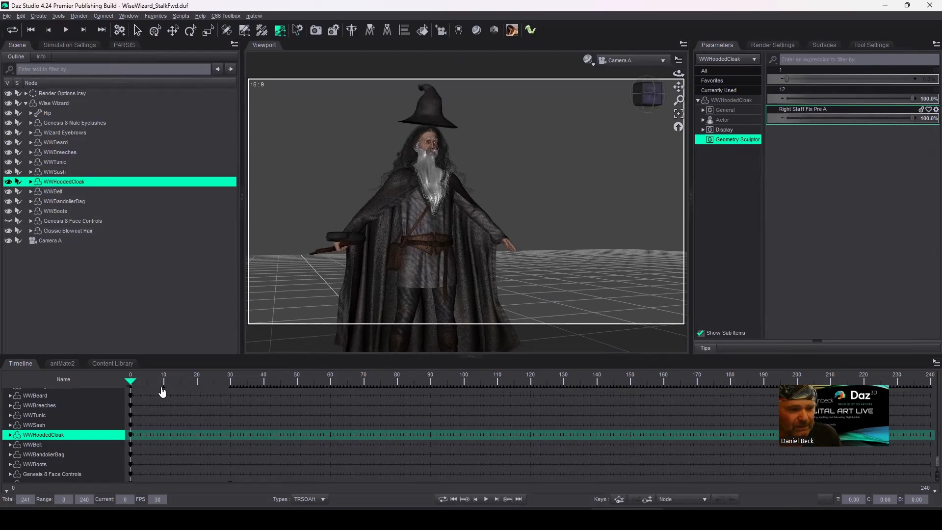
- Scrub the timeline between frames 0, 10 and 30 to examine how the wizard and his cloak move into the pose
mouse_move(141, 384)
mouse_down()
mouse_move(378, 387)
mouse_move(128, 392)
mouse_up()
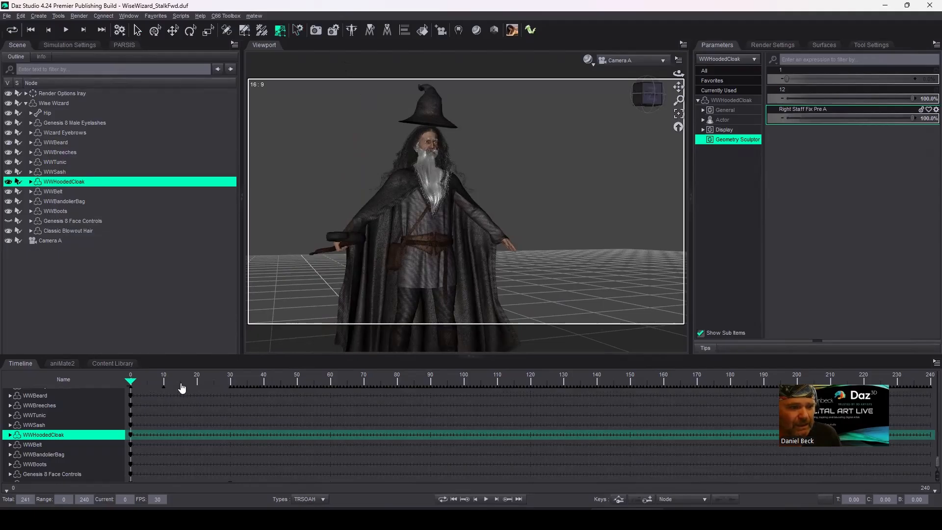
click(161, 381)
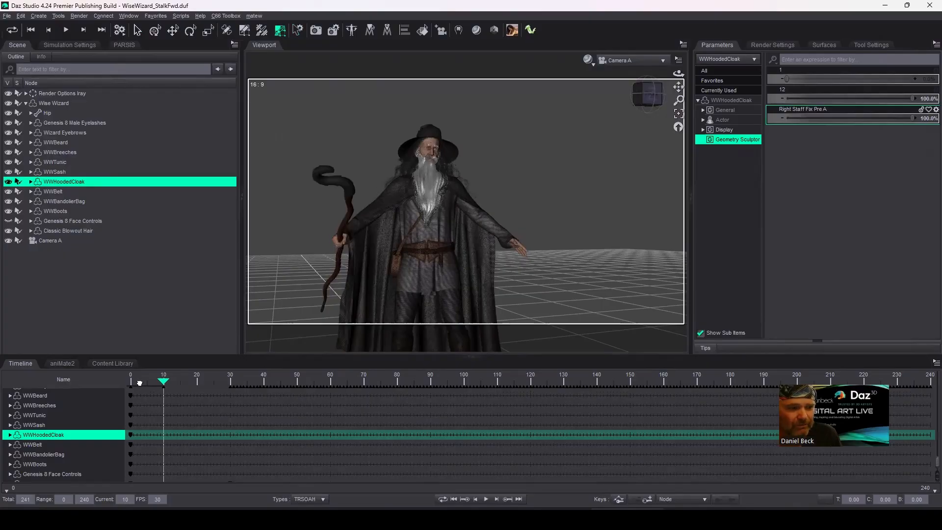
drag(140, 383, 118, 385)
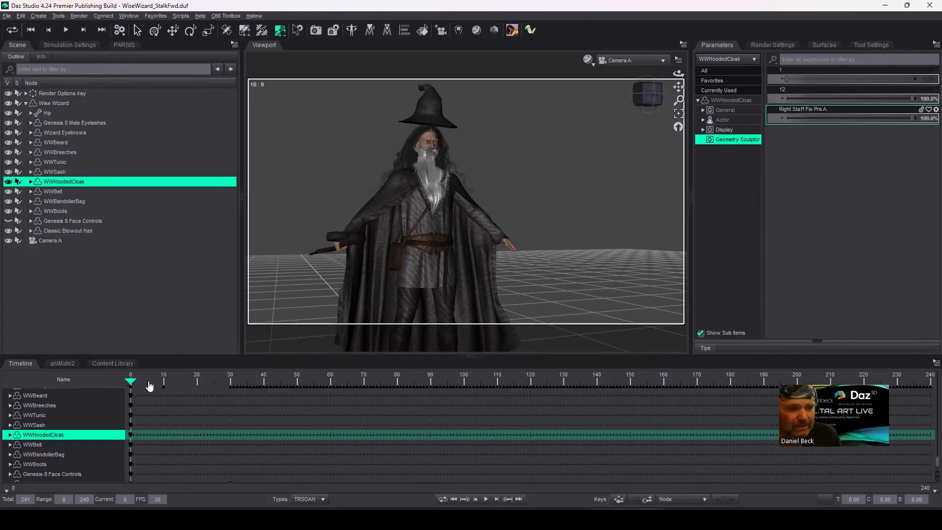
drag(131, 381, 226, 380)
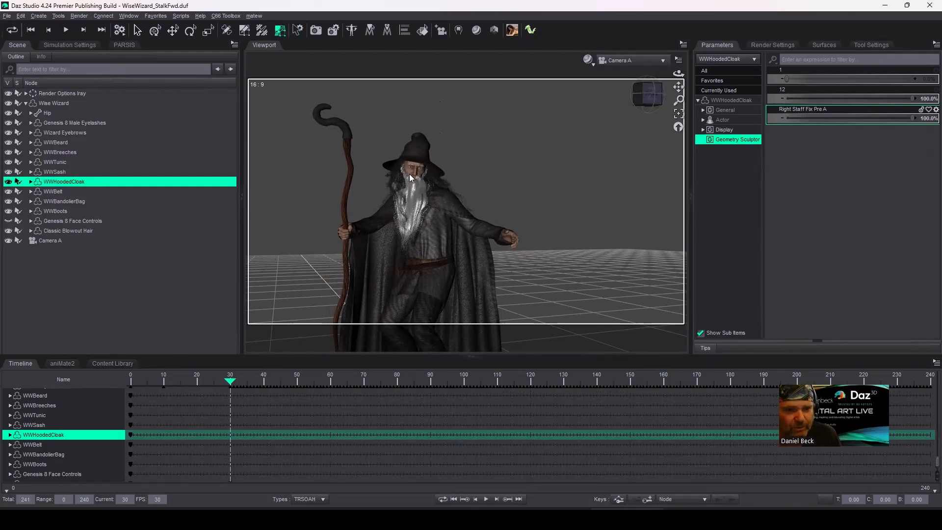
- Switch the viewport to Perspective View and frame a side close-up of the wizard's hat and hair
click(631, 61)
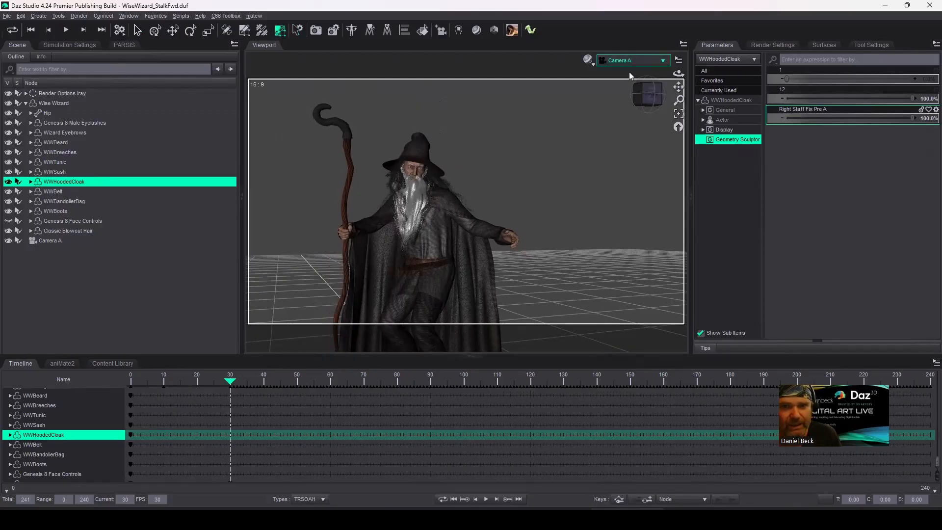
click(630, 77)
scroll(536, 172, up, 8)
drag(678, 87, 673, 159)
drag(650, 98, 425, 189)
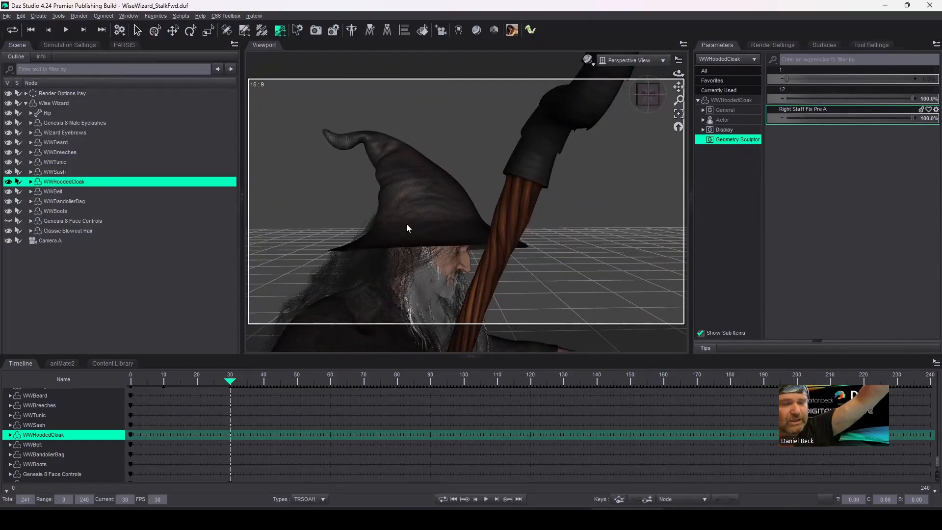
- Select Classic Blowout Hair and set its Under Hat A morph to 100%, checking the hair from the front
click(67, 232)
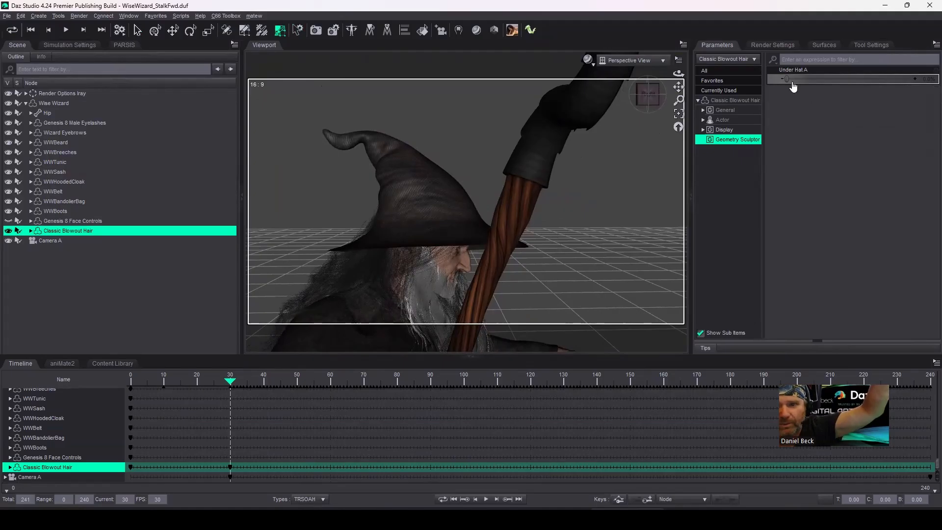
drag(788, 79, 859, 87)
mouse_move(932, 88)
mouse_down()
mouse_move(729, 90)
mouse_move(931, 81)
mouse_up()
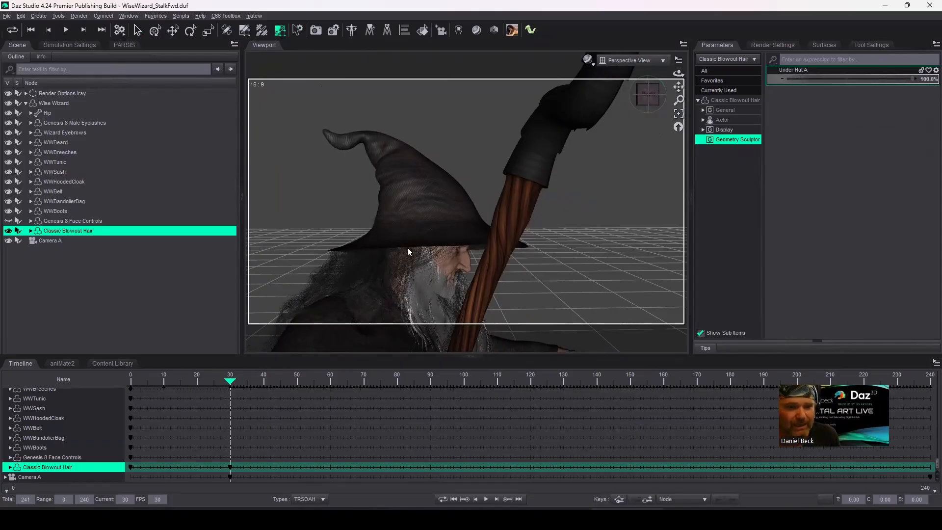
click(647, 108)
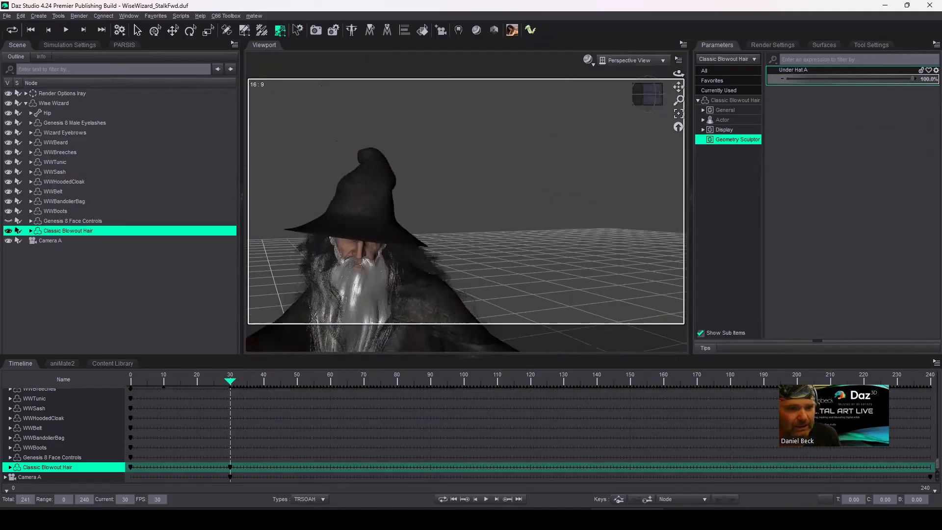
- Browse the Genesis 8 Male Characters folder in the Content Library to find Luthbel's Wise Wizard
click(113, 362)
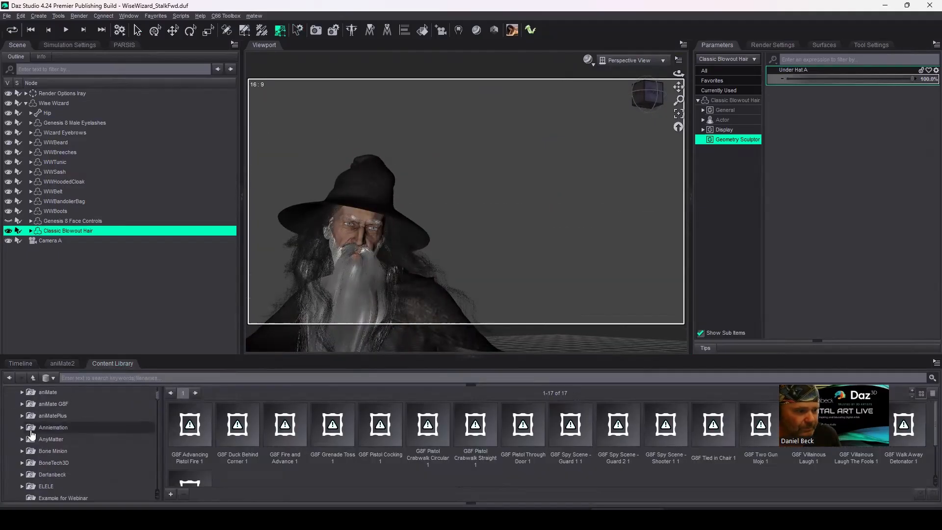
scroll(51, 441, up, 10)
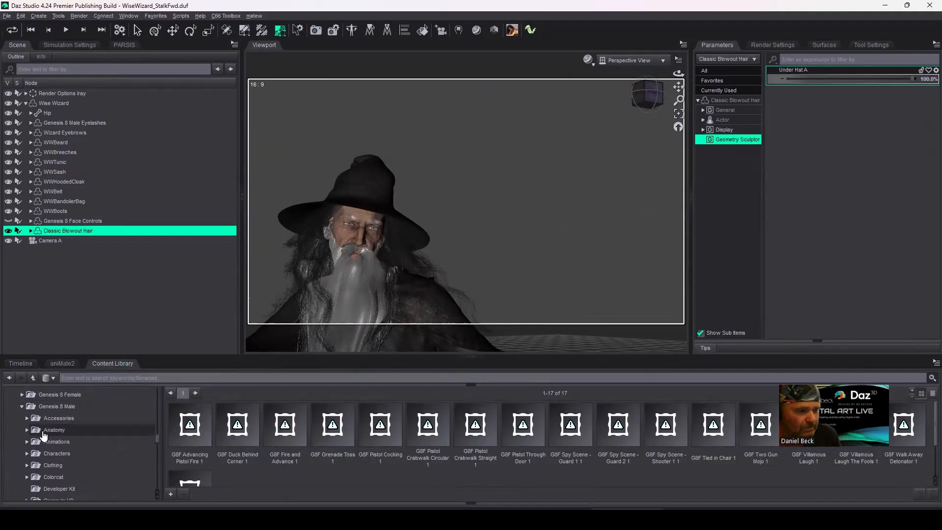
click(56, 420)
scroll(589, 471, down, 3)
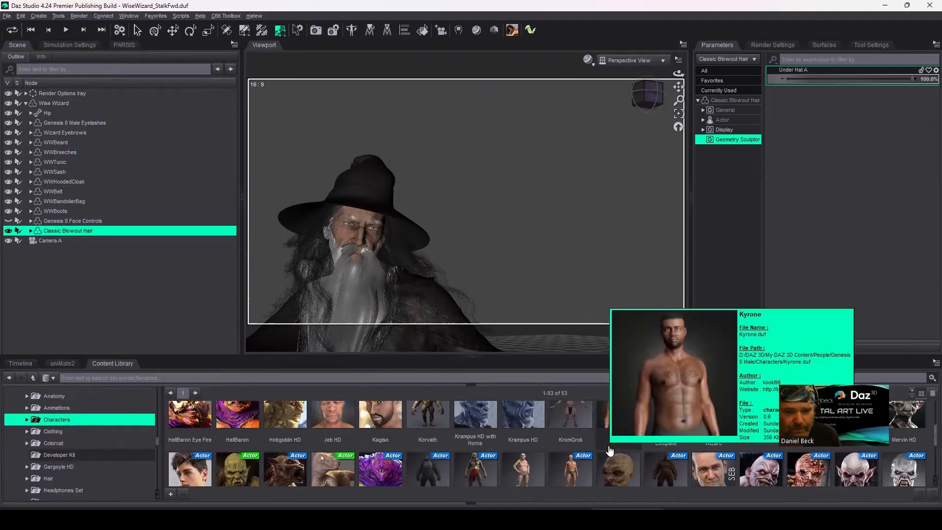
scroll(491, 454, down, 1)
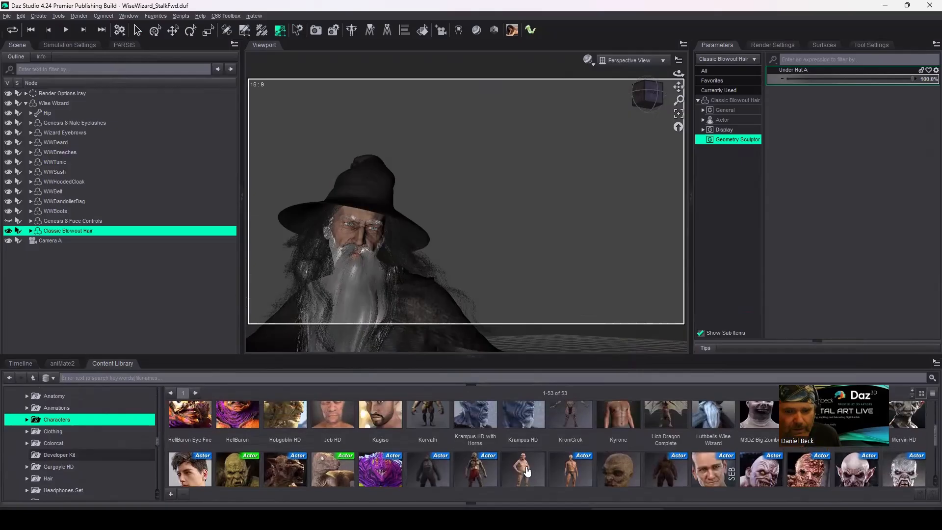
scroll(628, 466, up, 3)
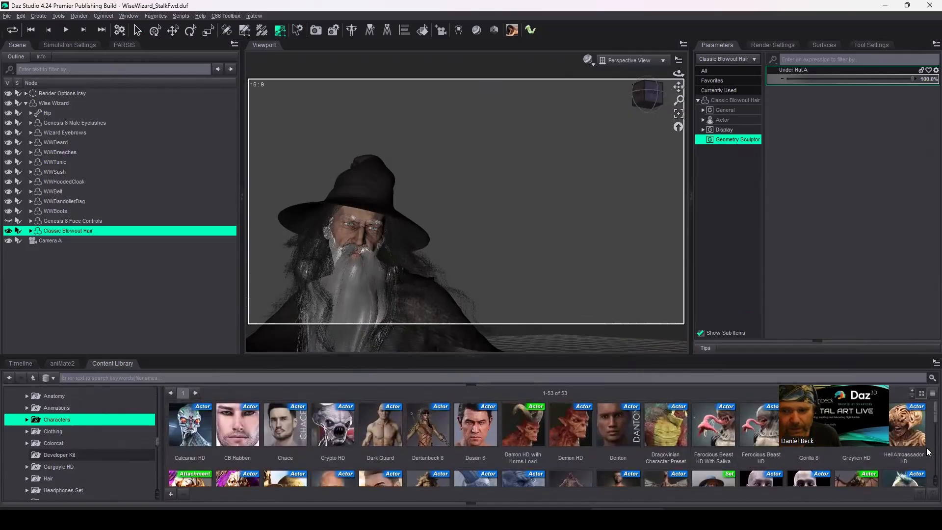
scroll(930, 419, down, 3)
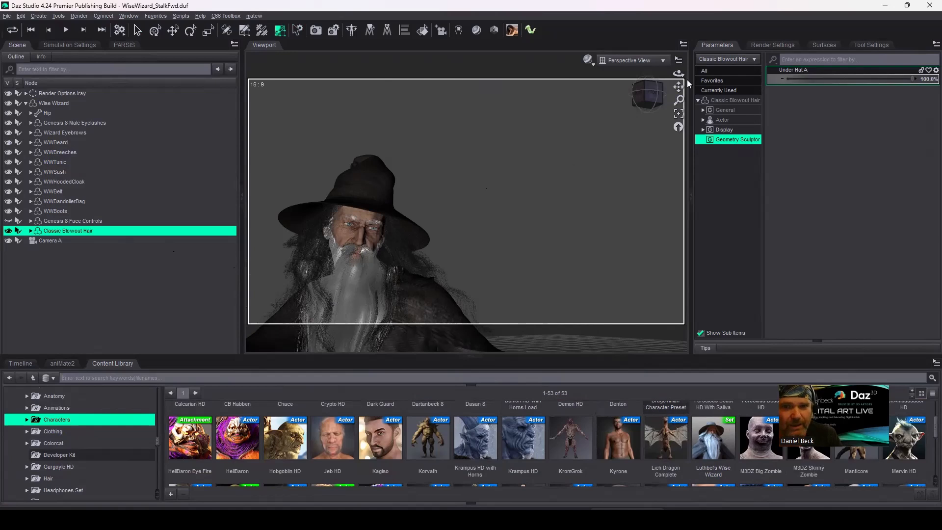
- Choose the Geometry Sculptor tool and select WWHoodedCloak, framing the wizard's cloak, arms and staff from the front
drag(679, 87, 539, 187)
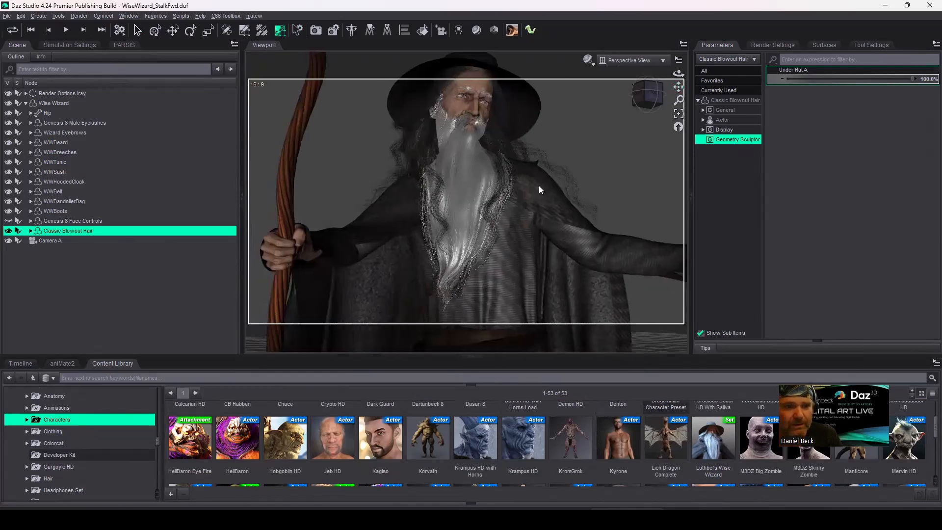
scroll(538, 187, down, 5)
drag(647, 93, 710, 87)
click(280, 30)
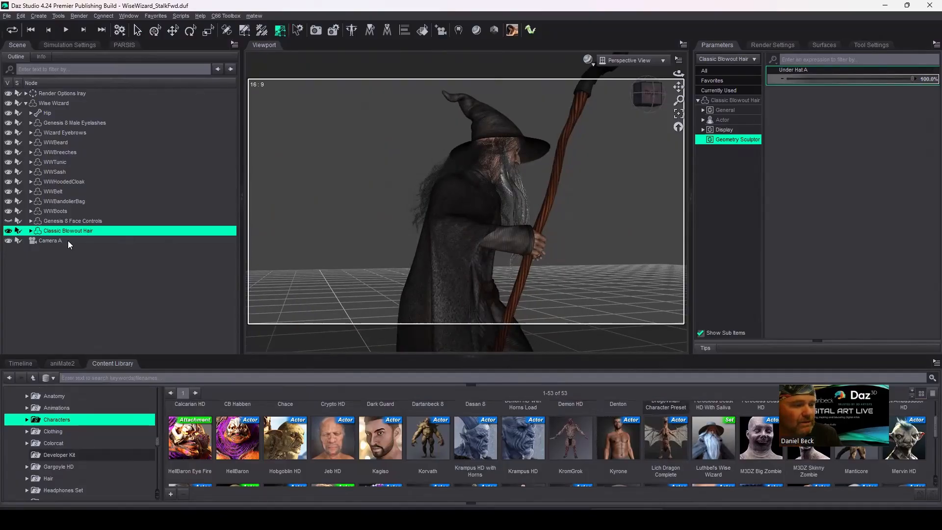
click(67, 182)
drag(655, 100, 601, 95)
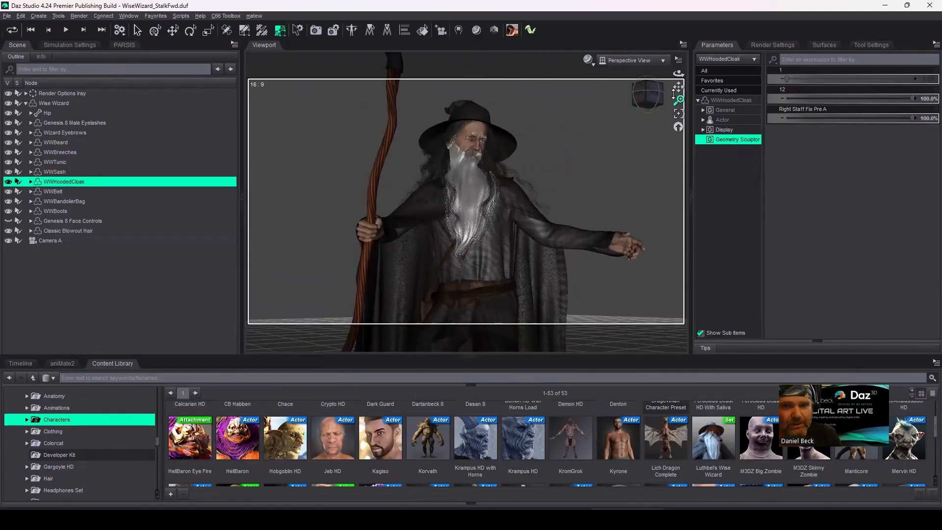
drag(679, 87, 647, 18)
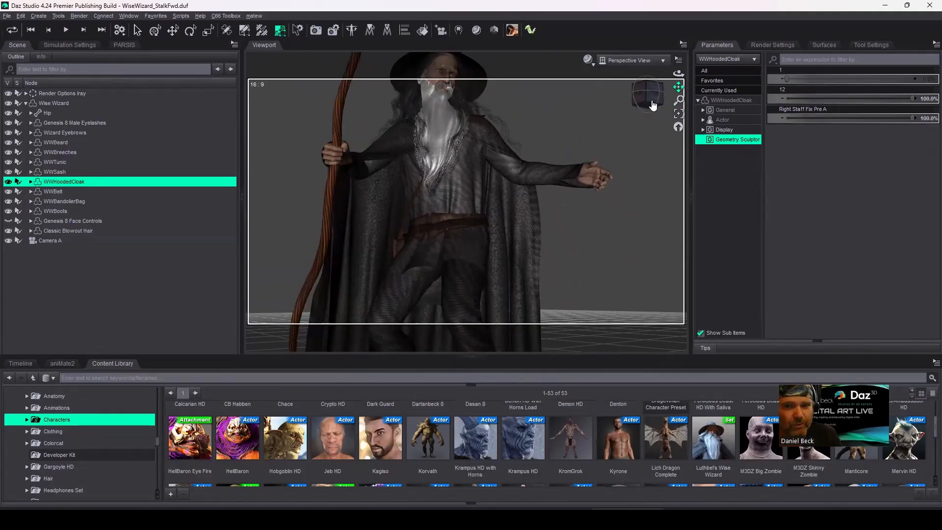
drag(647, 92, 708, 154)
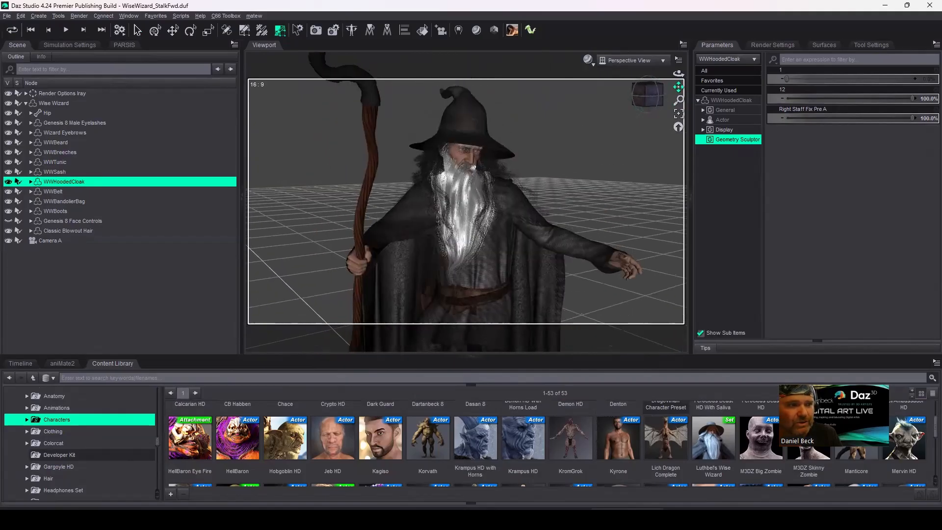
- Select the valSpiralStaff prop in the wizard's right hand and frame its crook and upper shaft from the front
click(137, 31)
click(371, 135)
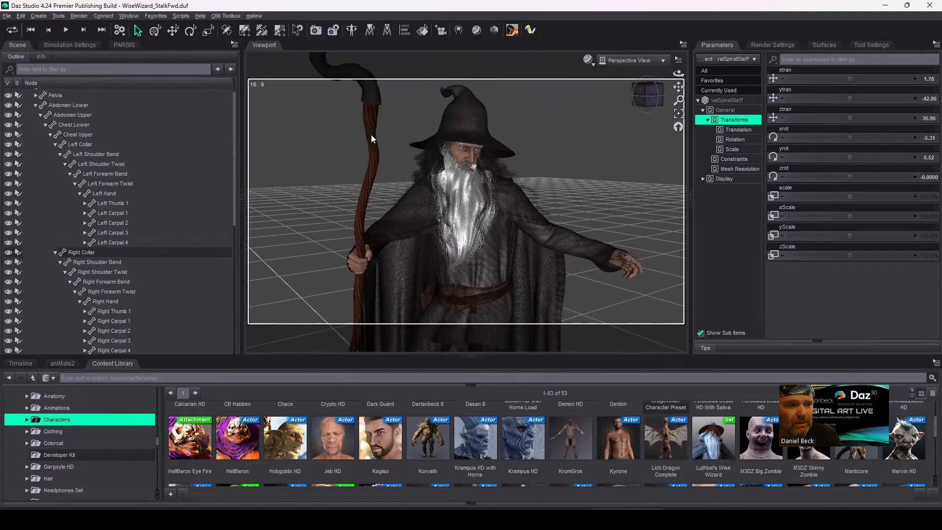
scroll(149, 237, down, 4)
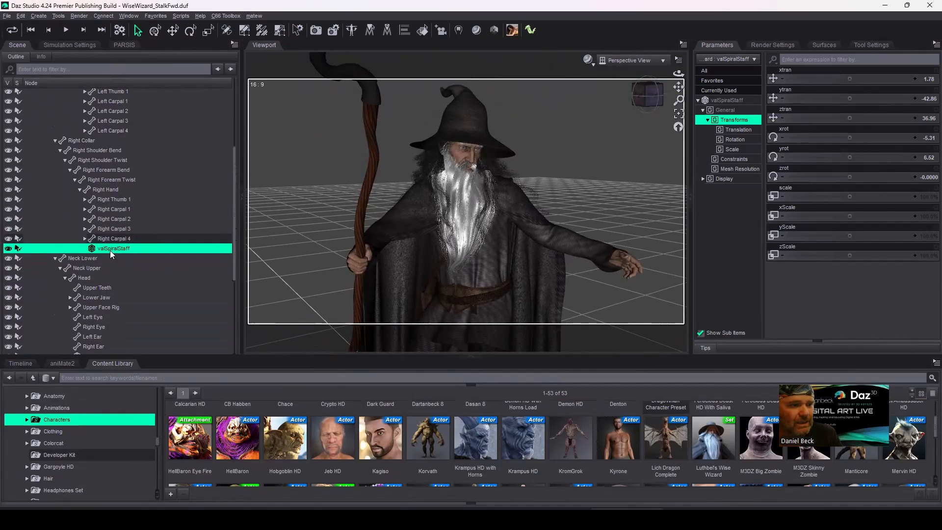
click(679, 113)
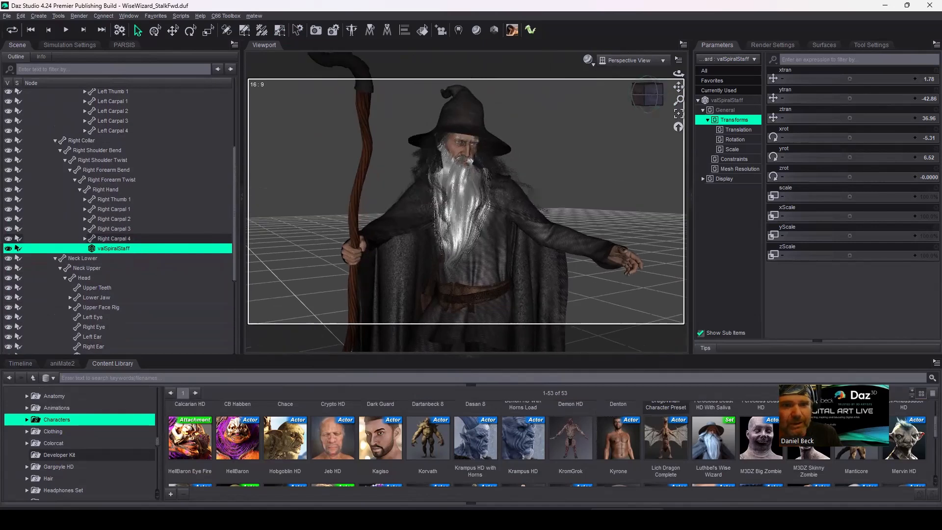
drag(679, 87, 691, 124)
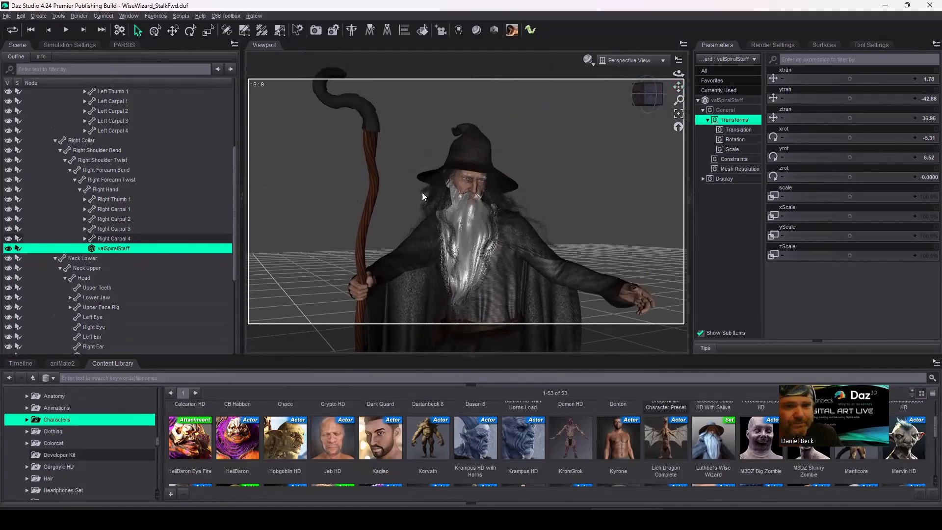
- Activate the Geometry Sculptor on the staff and display its tool settings along with the animation timeline
click(280, 30)
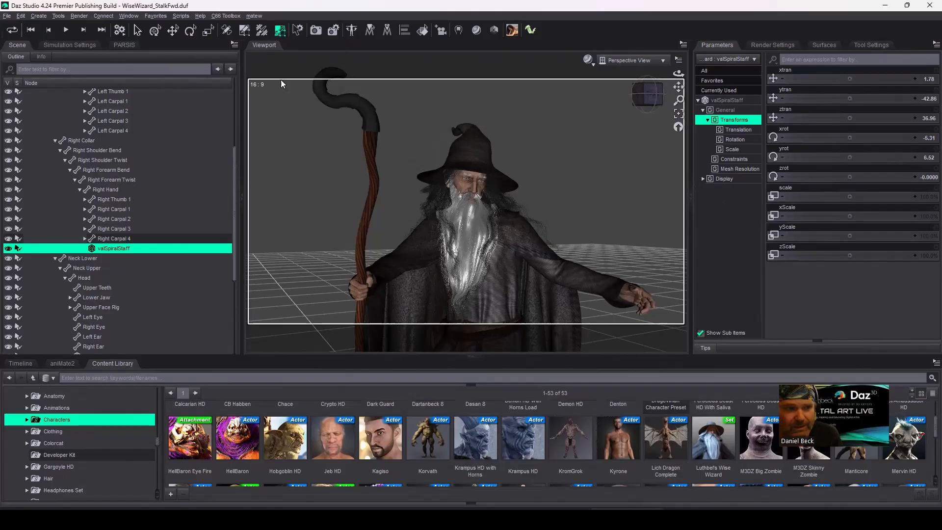
click(280, 31)
click(29, 365)
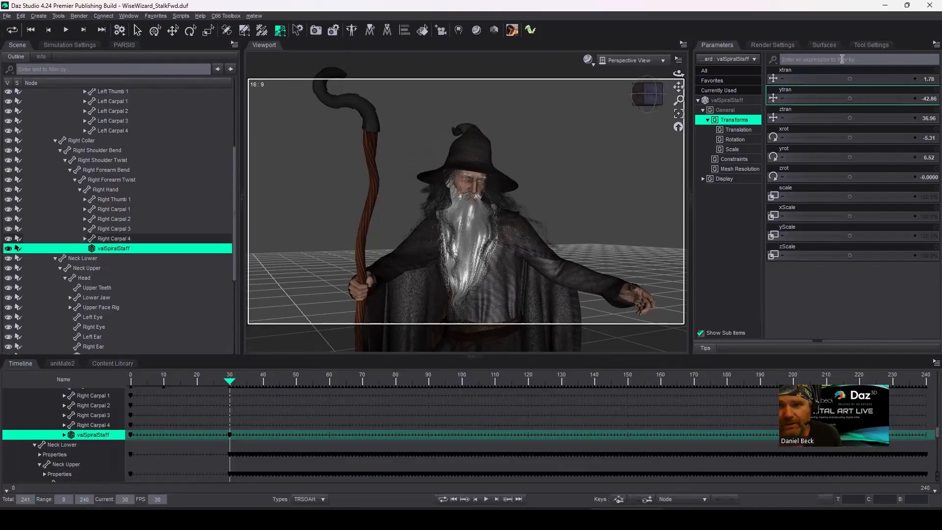
click(871, 45)
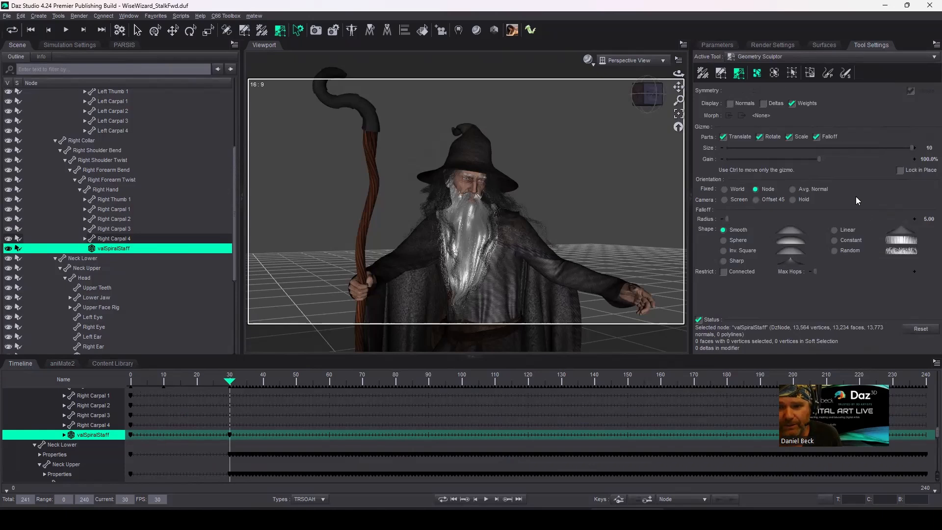
- Select a face just below the staff's crook, try scaling the area along X, and undo the scaling
click(371, 144)
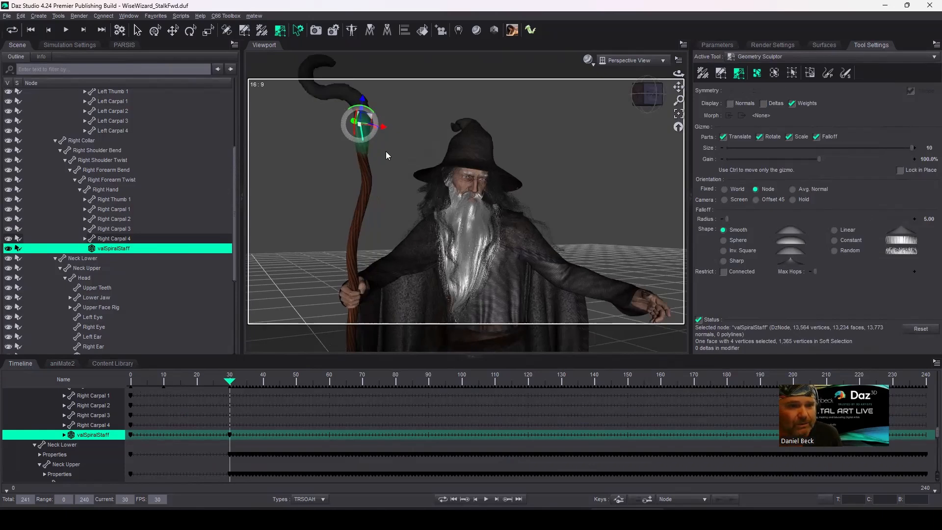
scroll(381, 147, up, 5)
drag(678, 86, 783, 190)
drag(653, 97, 630, 108)
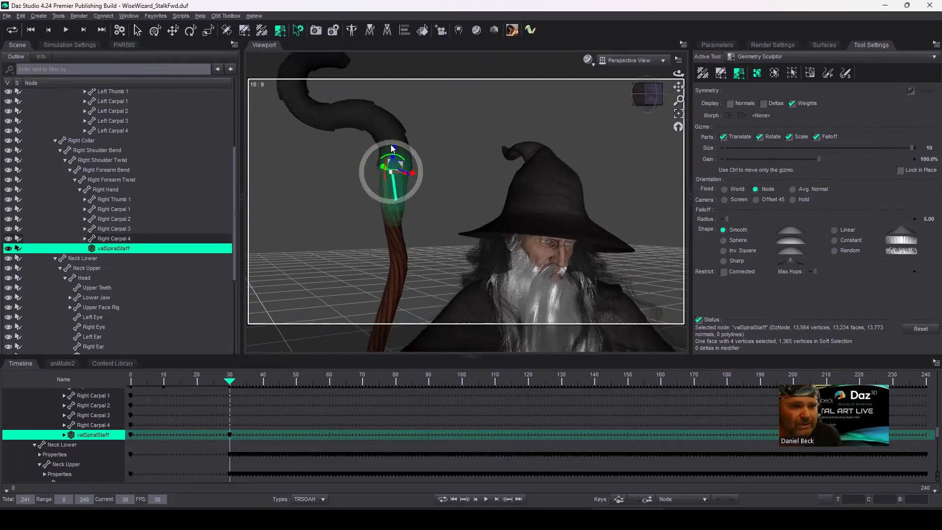
mouse_move(637, 94)
mouse_down()
mouse_move(664, 95)
mouse_move(640, 96)
mouse_move(640, 114)
mouse_up()
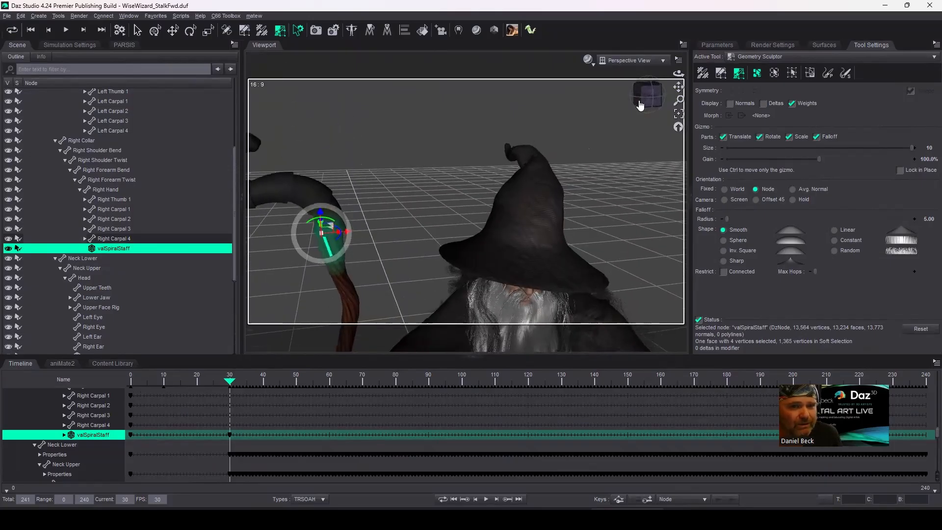
drag(679, 87, 707, 61)
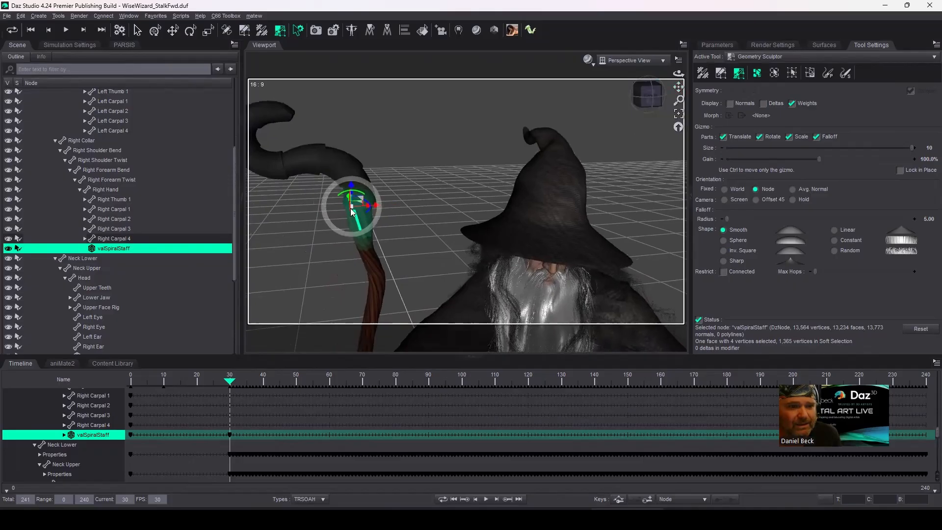
drag(369, 208, 372, 210)
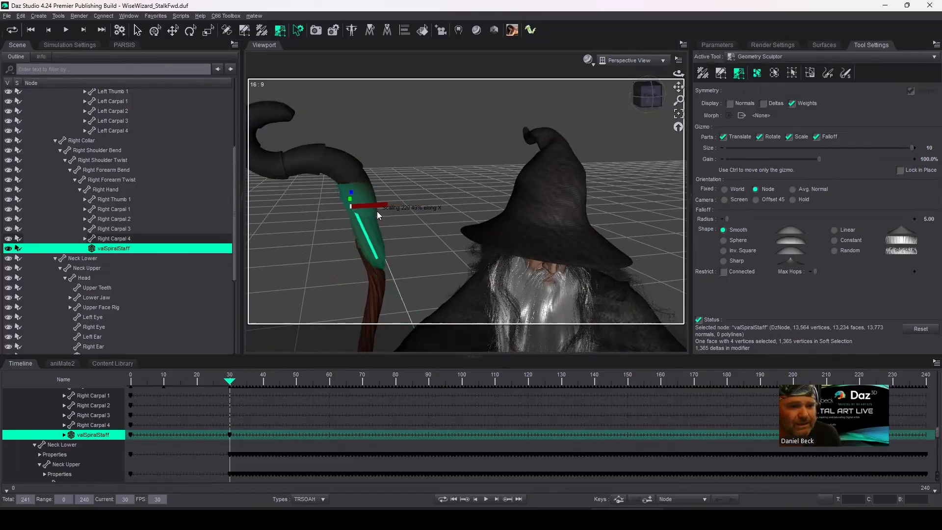
drag(373, 215, 382, 217)
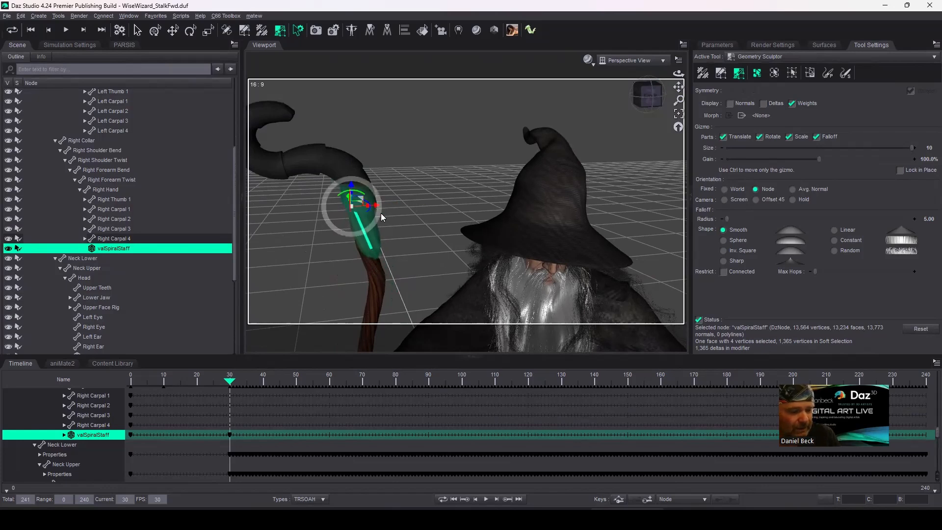
key(ctrl+z)
- Select a small patch of faces on the staff's upper shaft, below the crook's dark collar
middle_drag(407, 238, 454, 189)
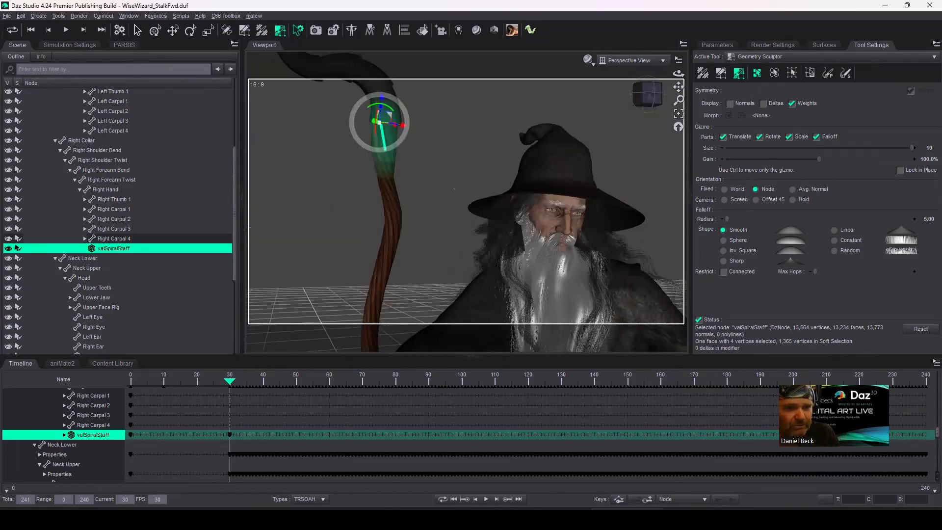
middle_drag(412, 216, 389, 214)
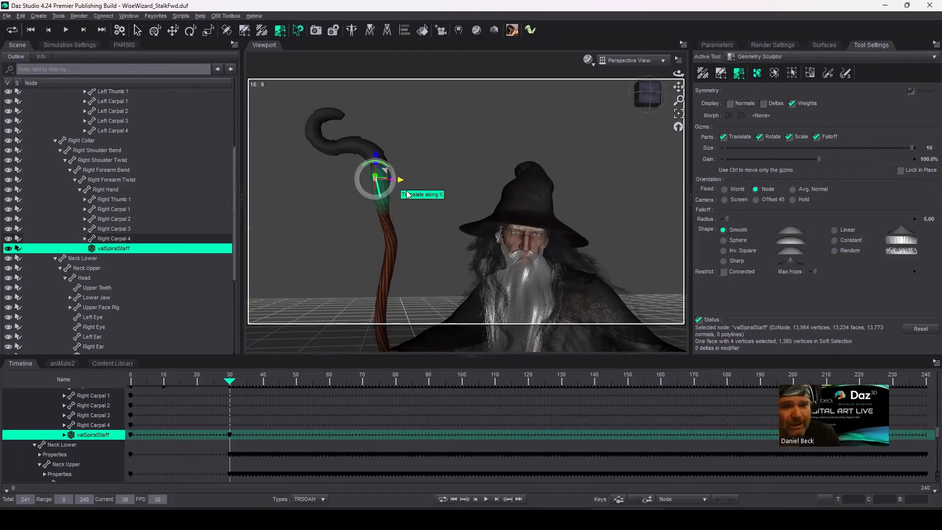
click(384, 221)
drag(383, 219, 386, 218)
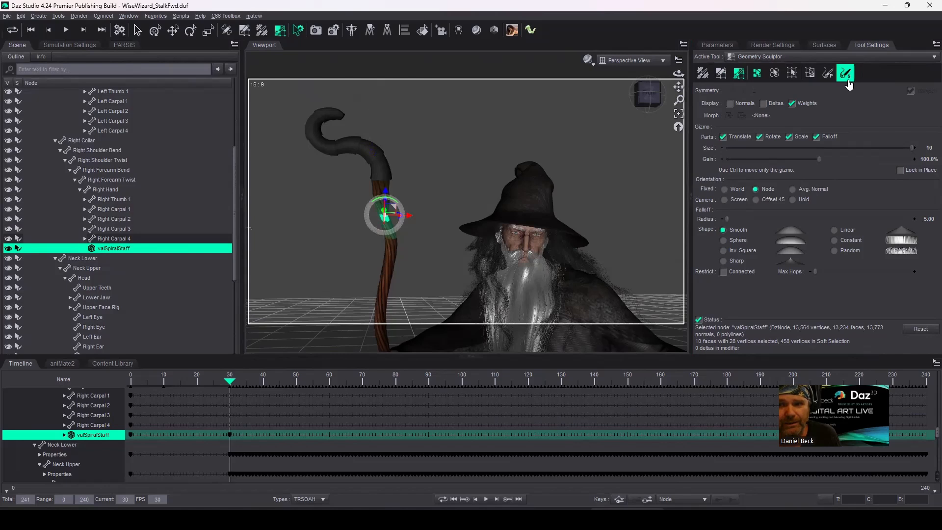
- Try the Geometry Sculptor brushes on the staff's crook and the top of its wooden shaft
click(845, 73)
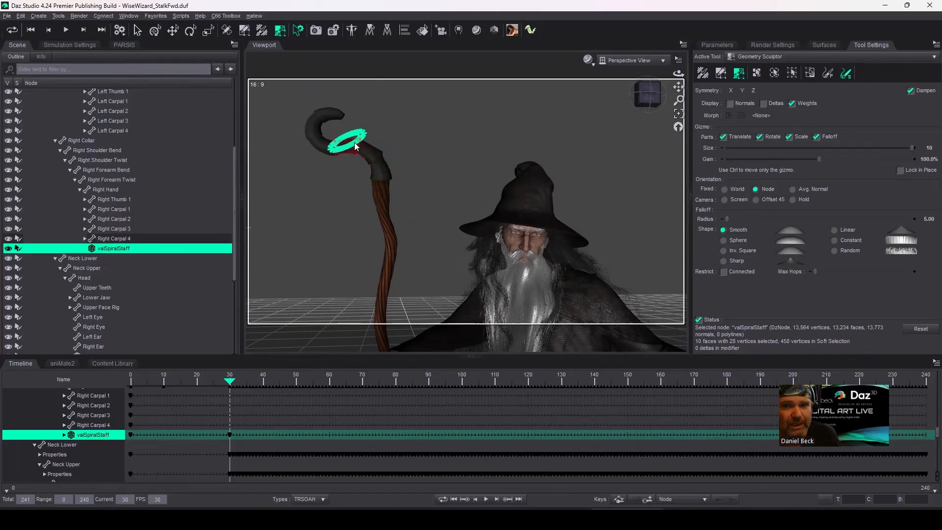
click(356, 146)
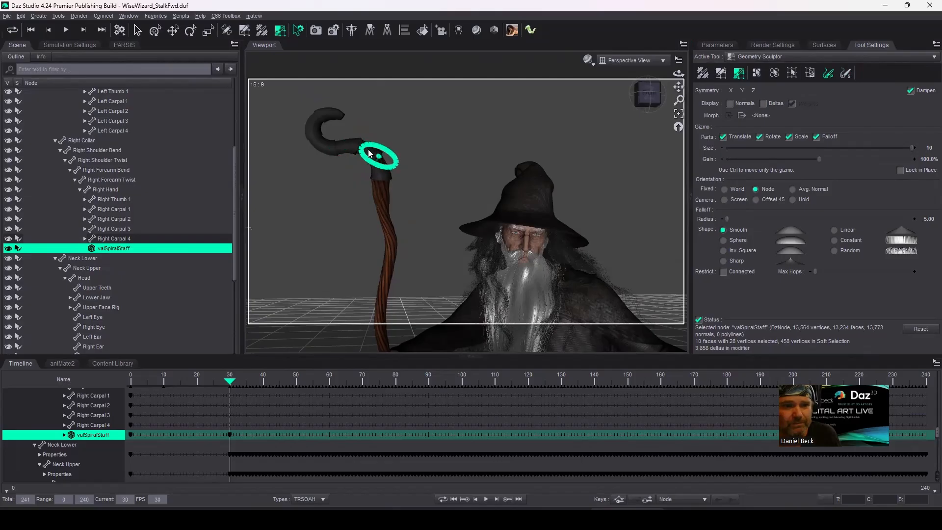
click(388, 196)
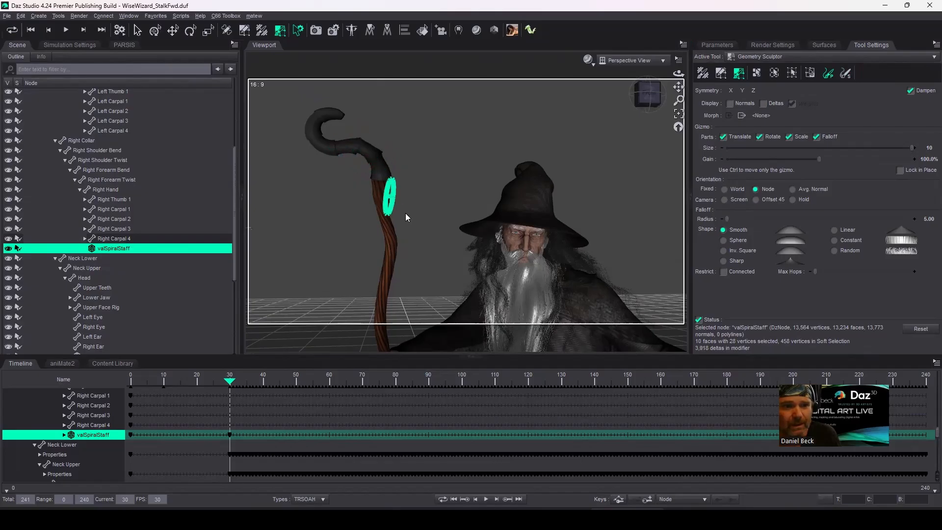
- Select a long strip of faces on the staff's upper shaft, shift it with the gizmo, and reset all sculpting
click(756, 76)
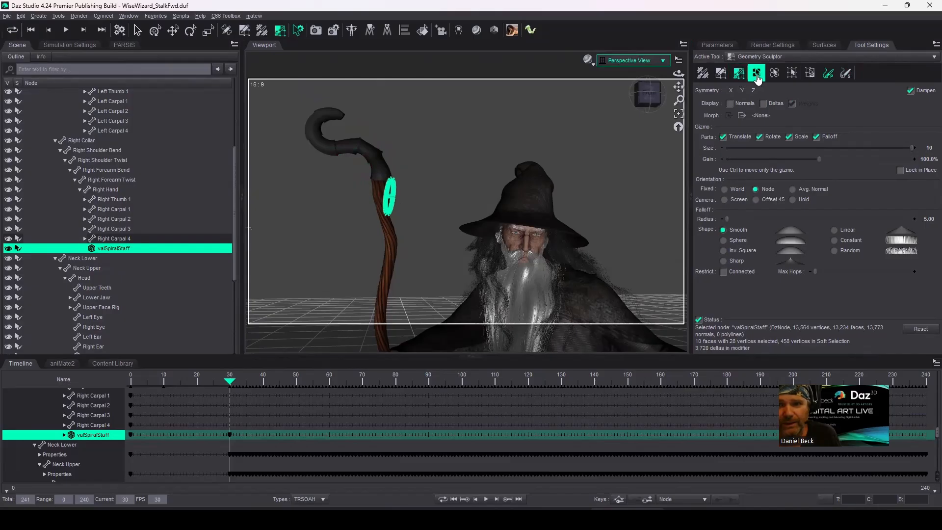
click(757, 77)
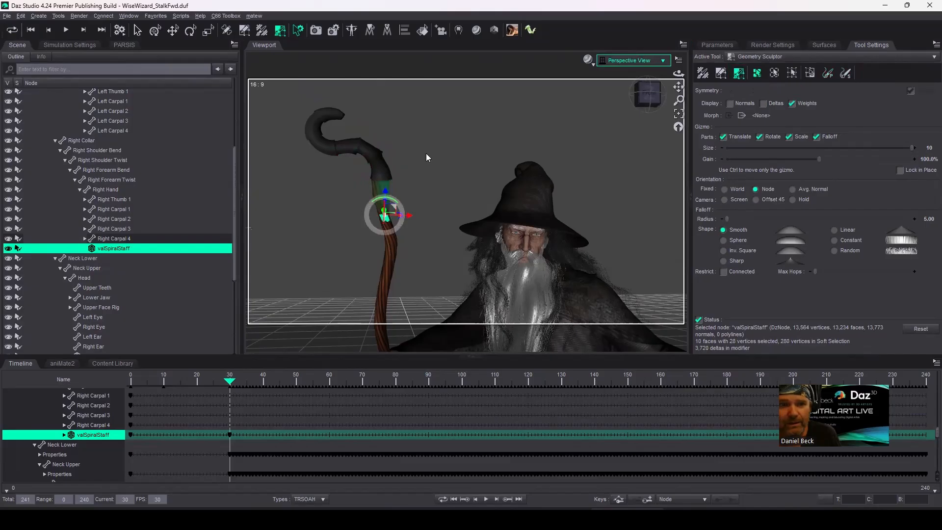
click(376, 180)
mouse_move(384, 212)
mouse_down()
mouse_move(390, 250)
mouse_move(375, 200)
mouse_move(402, 167)
mouse_move(375, 173)
mouse_move(398, 175)
mouse_move(368, 186)
mouse_up()
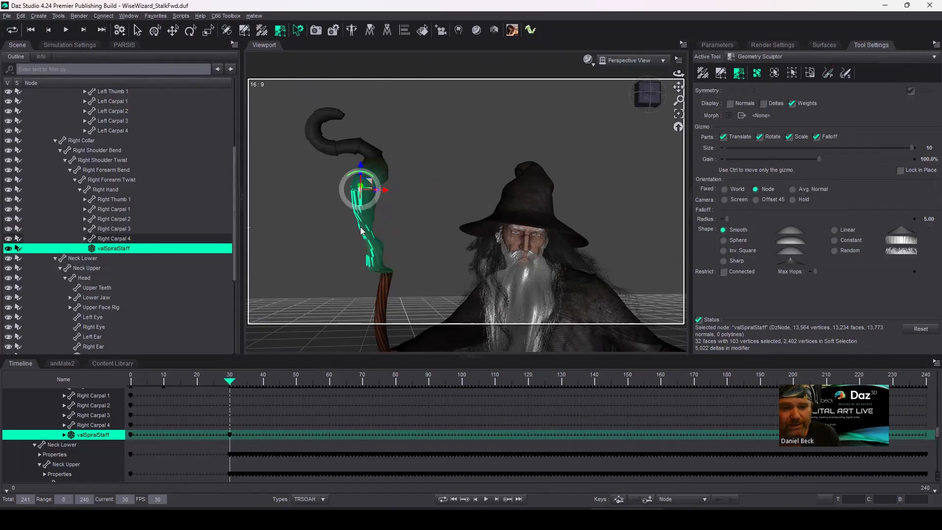
drag(390, 192, 406, 190)
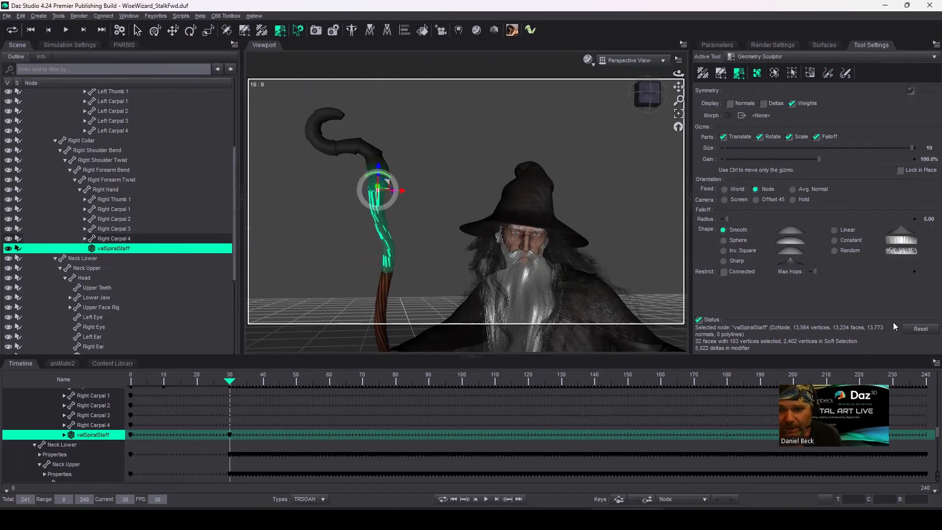
click(921, 331)
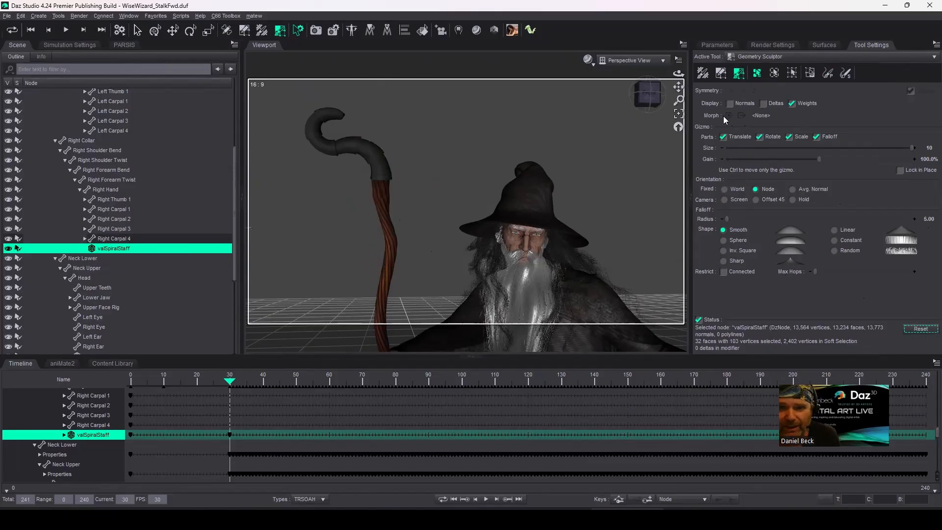
- Select one face on the dark collar below the crook and move the soft selection outward along X
click(382, 172)
drag(393, 165, 407, 165)
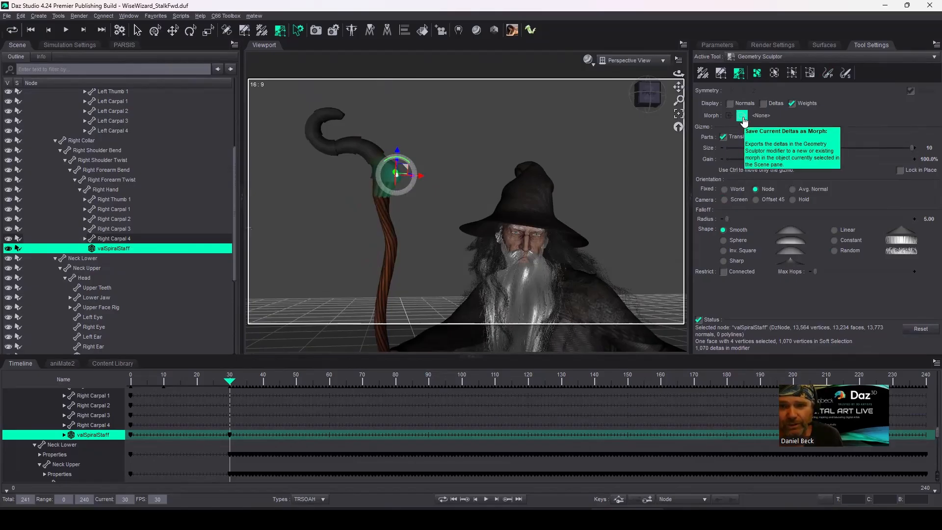
- Review the staff's parameters, open the Save morph dialog for the current deltas, and close it without saving
click(717, 46)
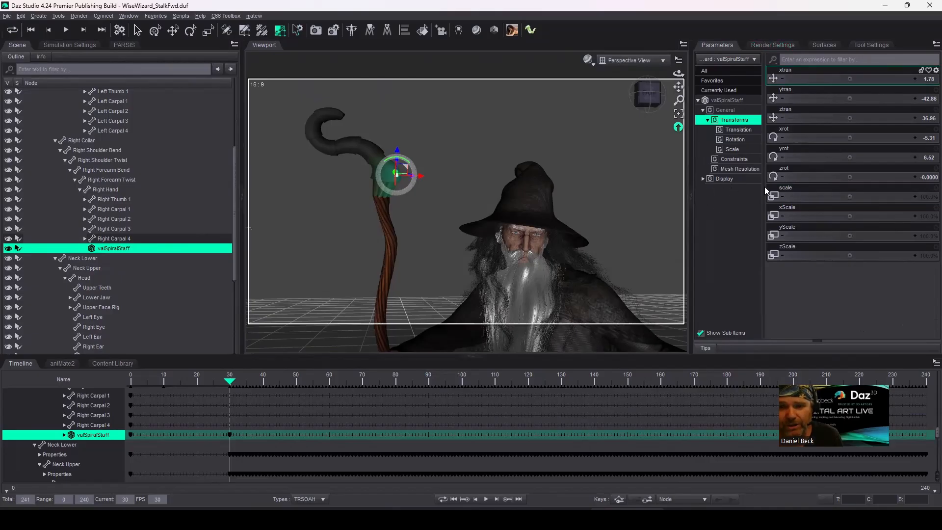
click(867, 46)
click(740, 116)
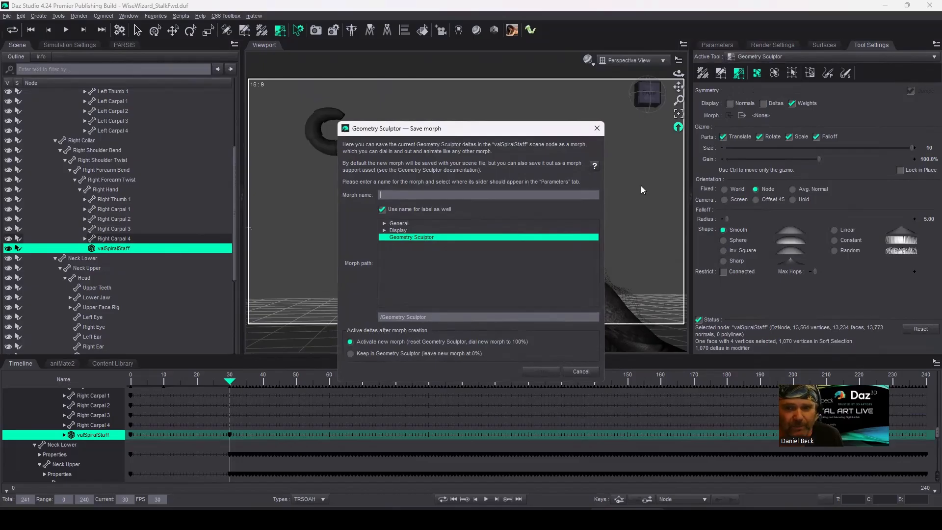
click(593, 372)
- Enter /My Morphs as the morph path for the staff's deltas, cancel the save, and recheck the staff's parameters
click(716, 45)
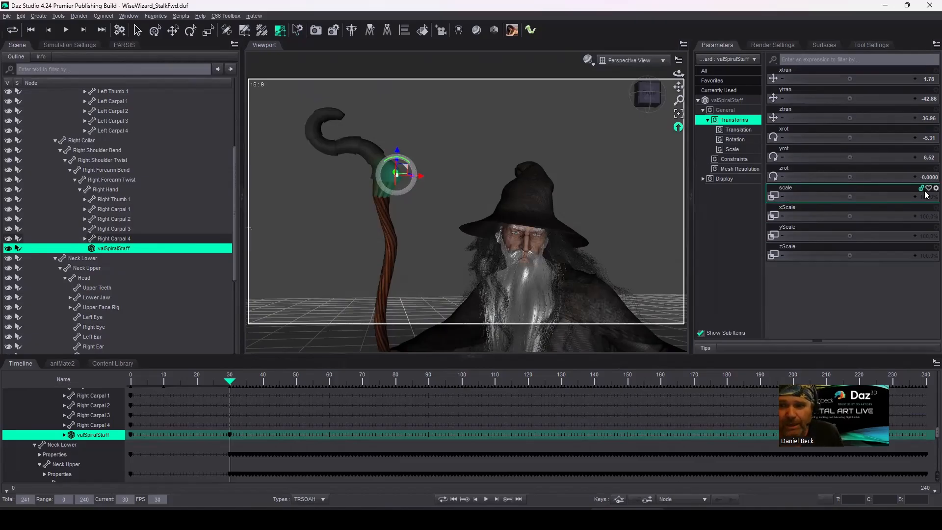
click(862, 45)
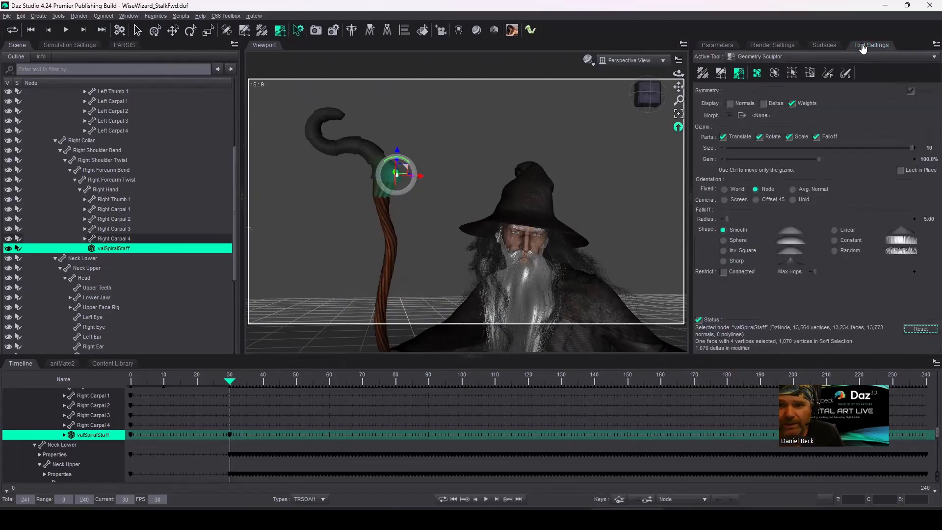
click(741, 115)
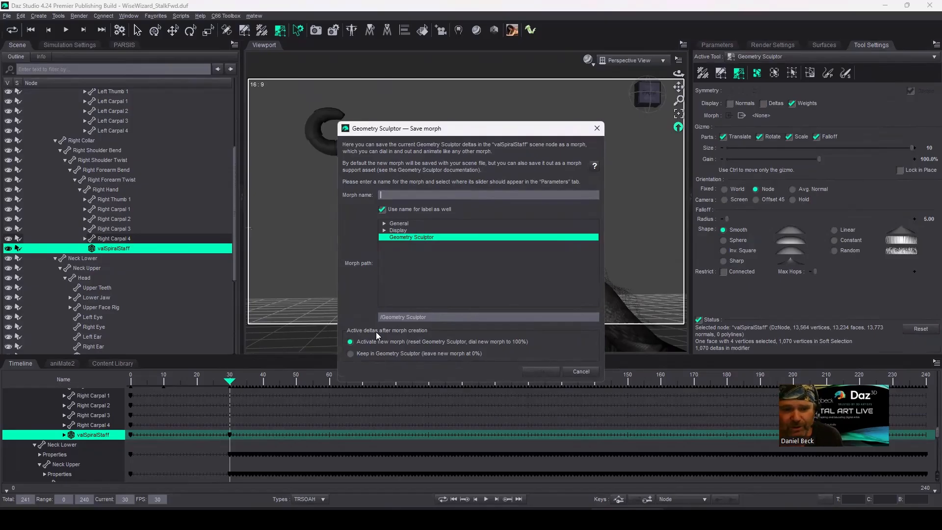
drag(427, 317, 386, 322)
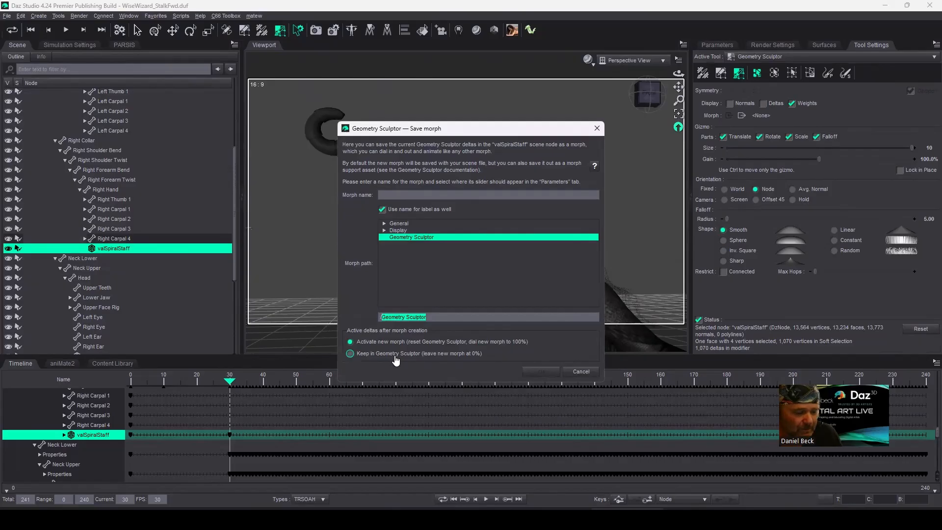
mouse_move(395, 359)
text(My Morphs)
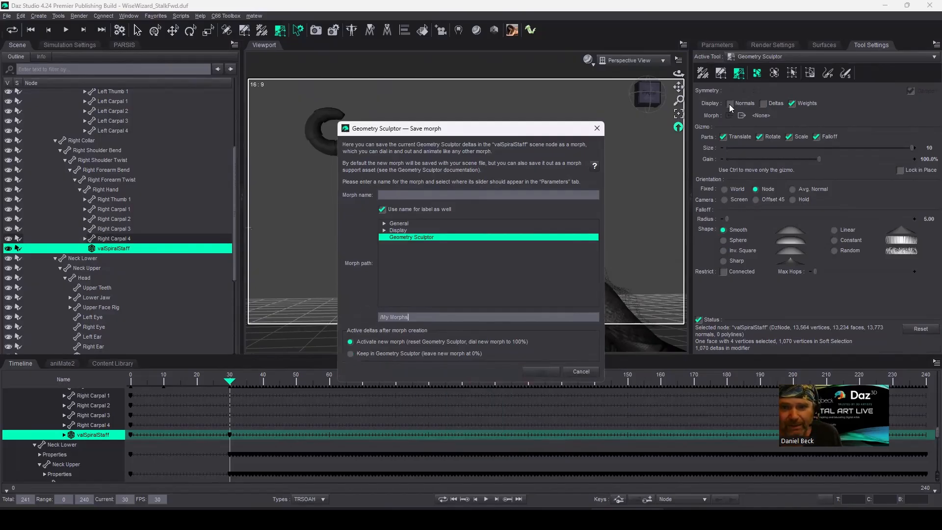
click(587, 375)
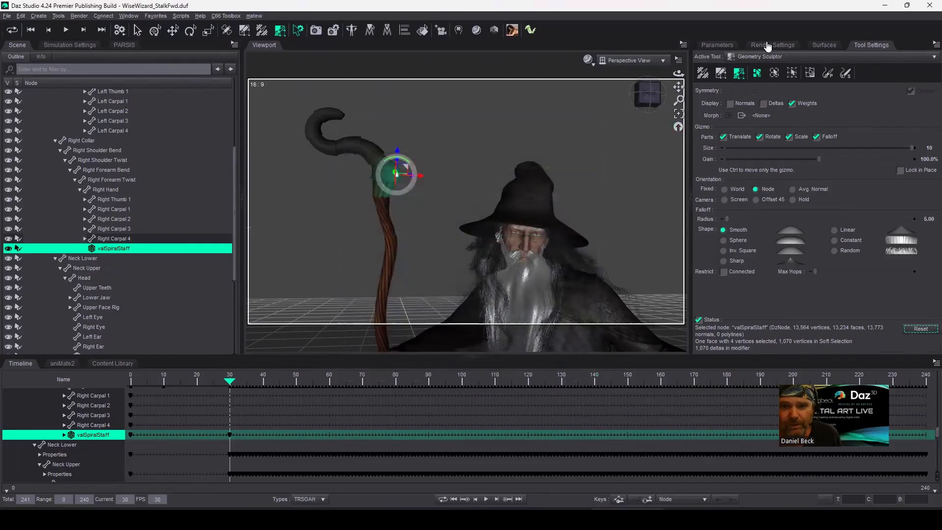
click(717, 46)
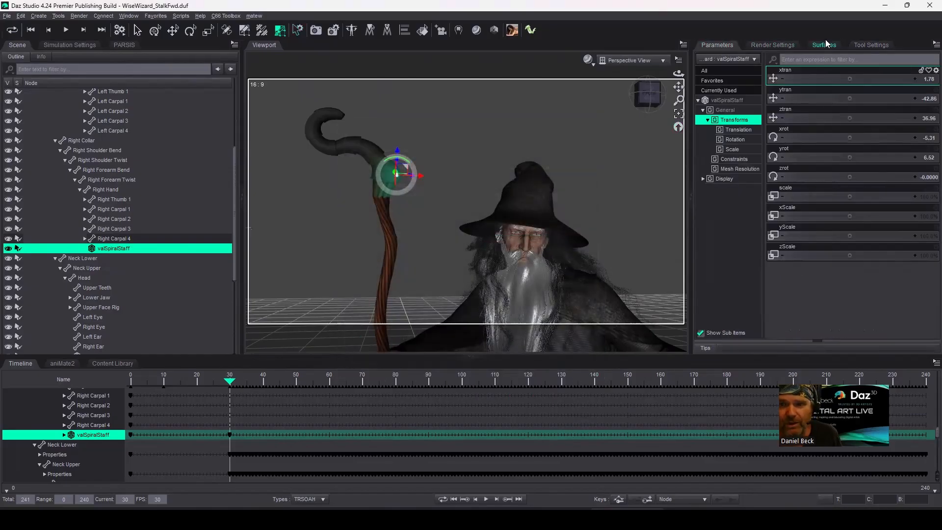
click(876, 47)
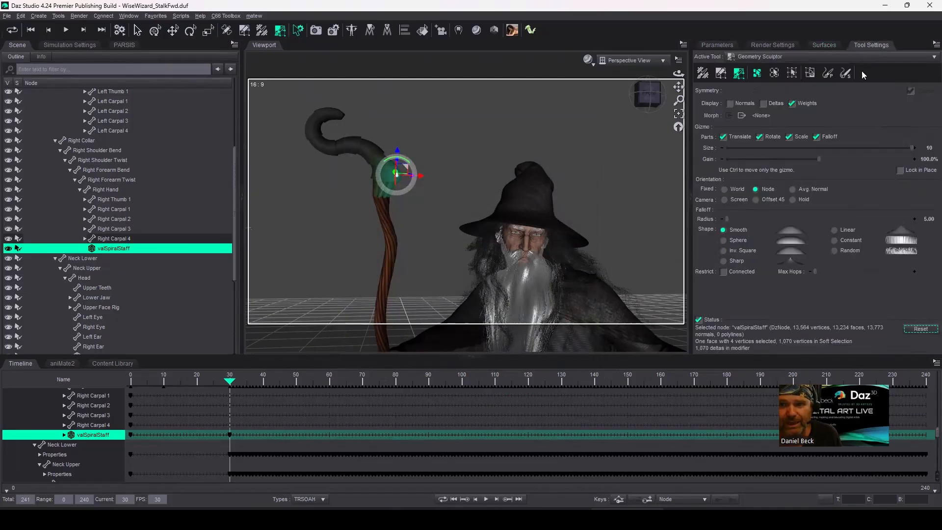
- Reset the staff's sculpting and select a strip of faces from the crook's lower curve onto the upper shaft
click(754, 190)
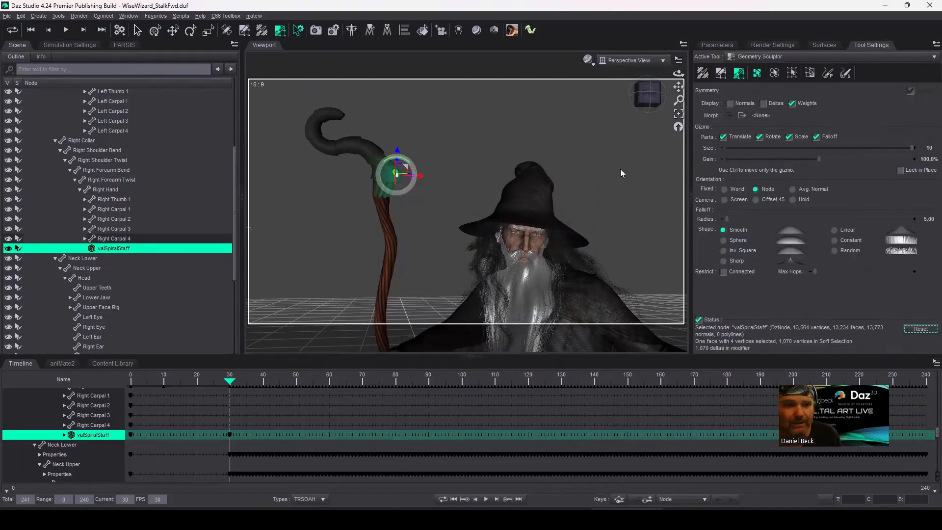
click(920, 330)
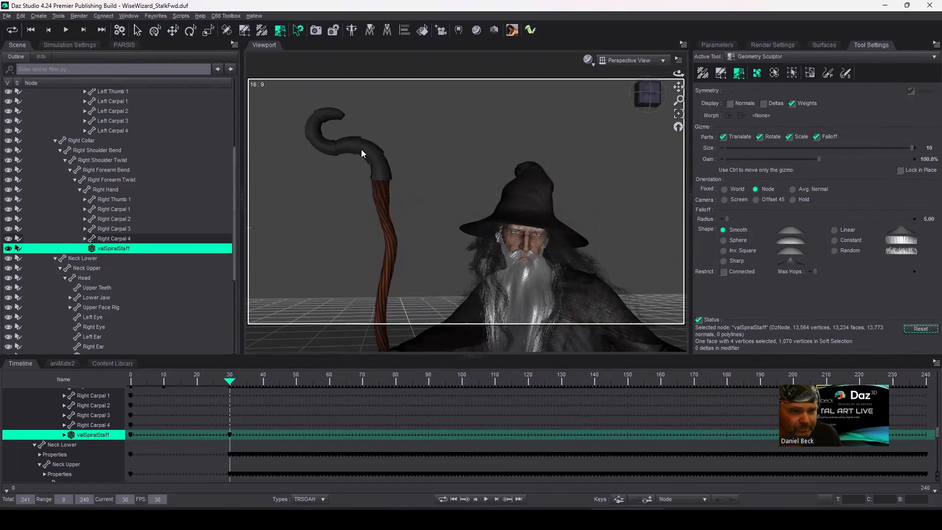
drag(369, 151, 387, 202)
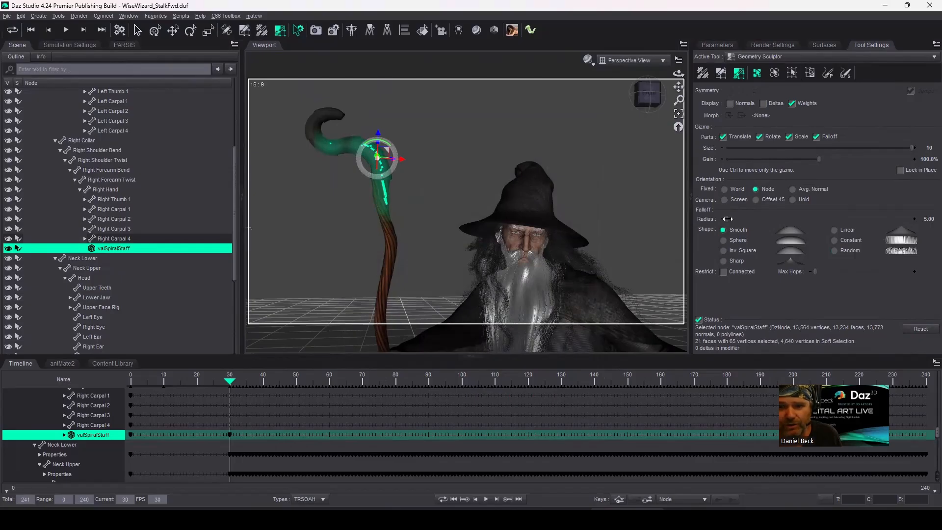
- Set the falloff radius to 0.00, try it on a single shaft face, and clear the geometry selection
drag(727, 219, 690, 225)
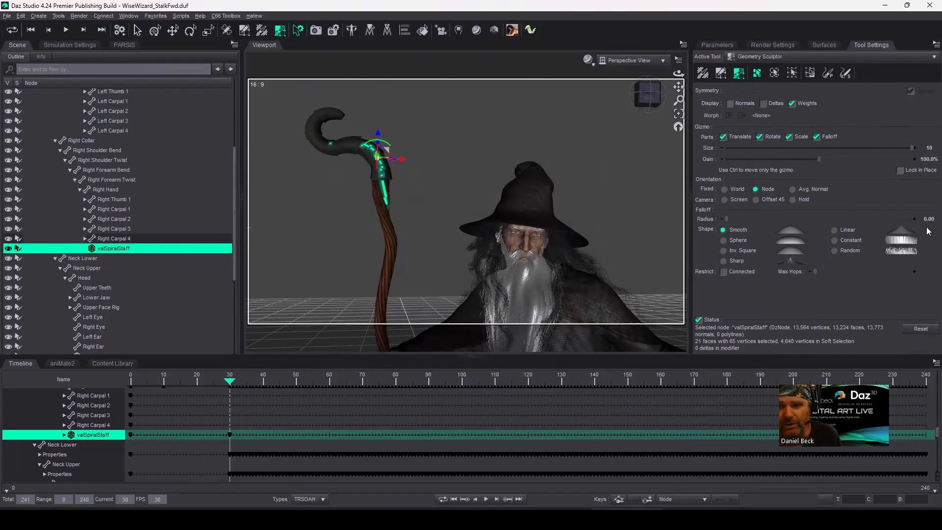
mouse_move(927, 224)
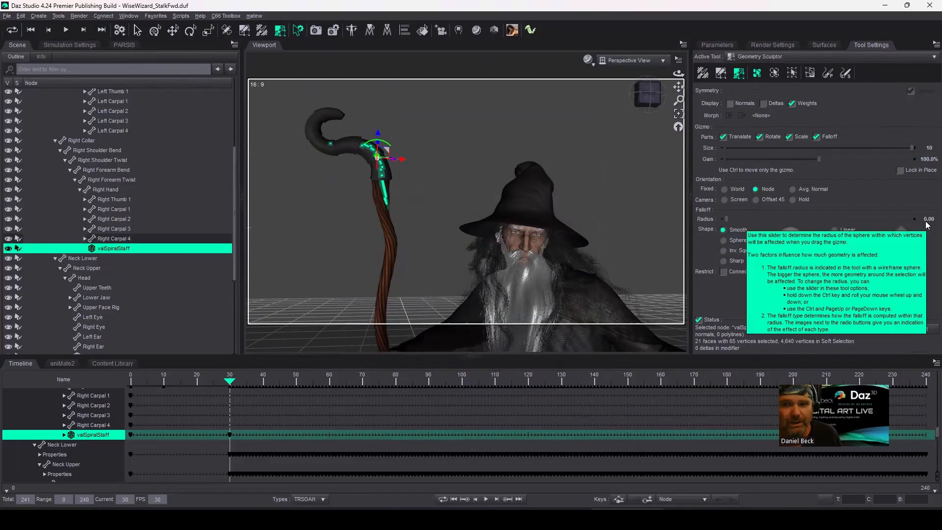
click(392, 243)
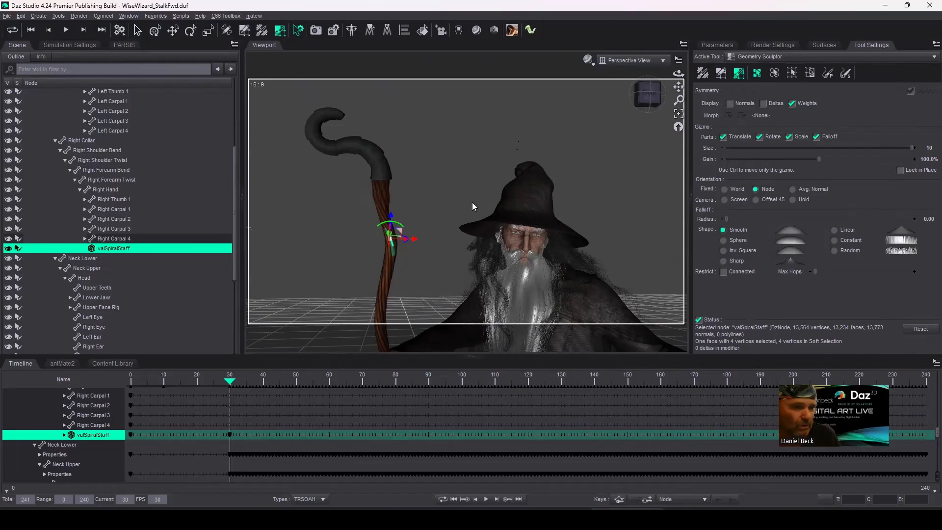
right_click(437, 142)
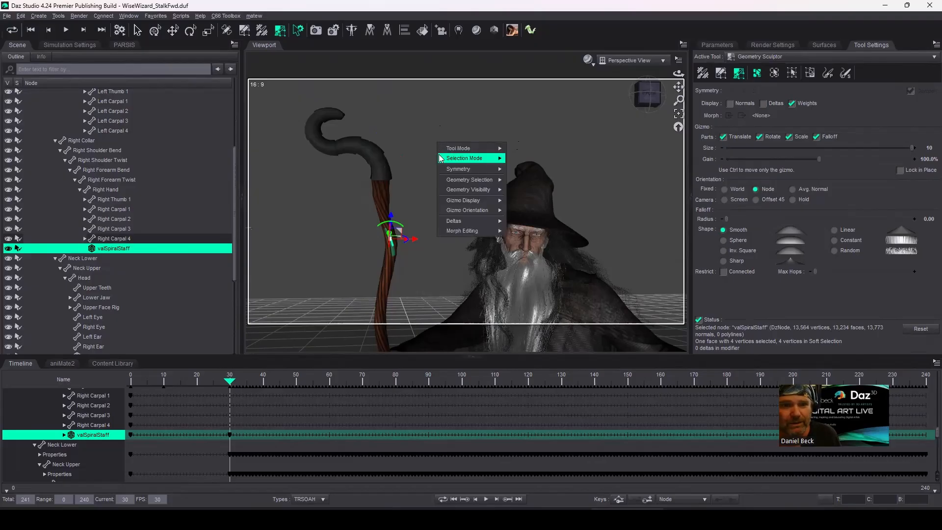
mouse_move(448, 184)
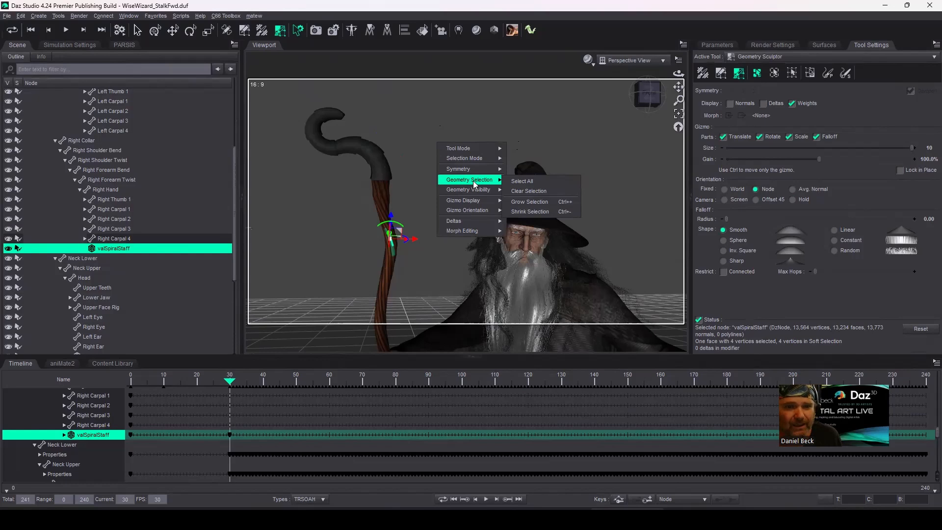
click(527, 195)
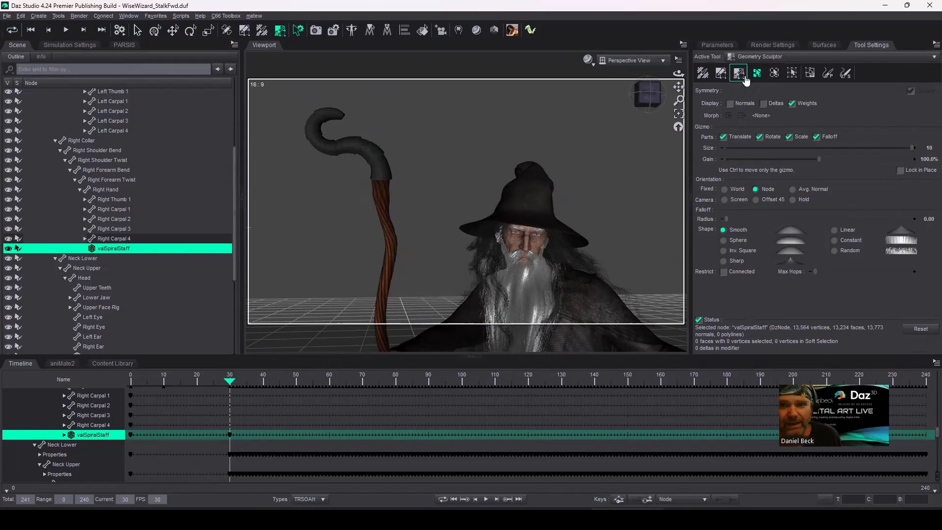
- Switch to the Geometry Editor and select all of the staff's faces belonging to the head surface
click(720, 75)
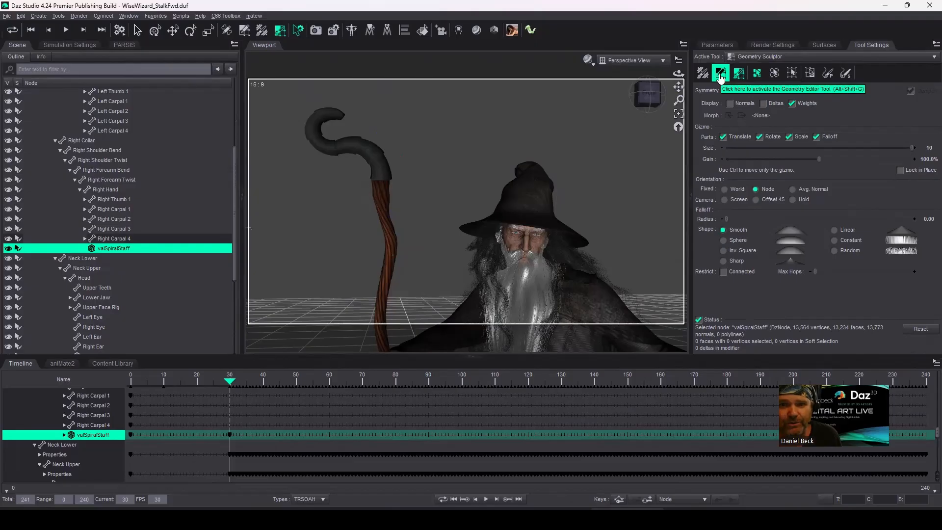
click(703, 75)
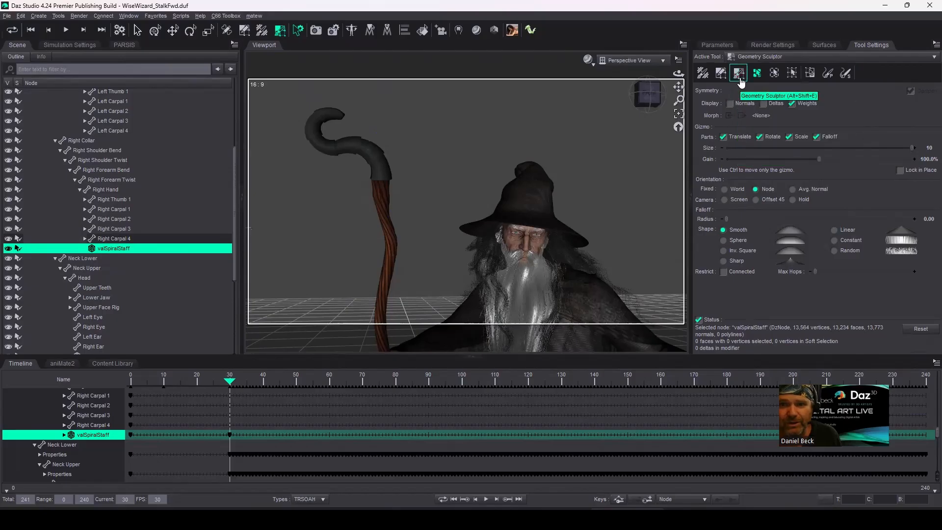
click(720, 73)
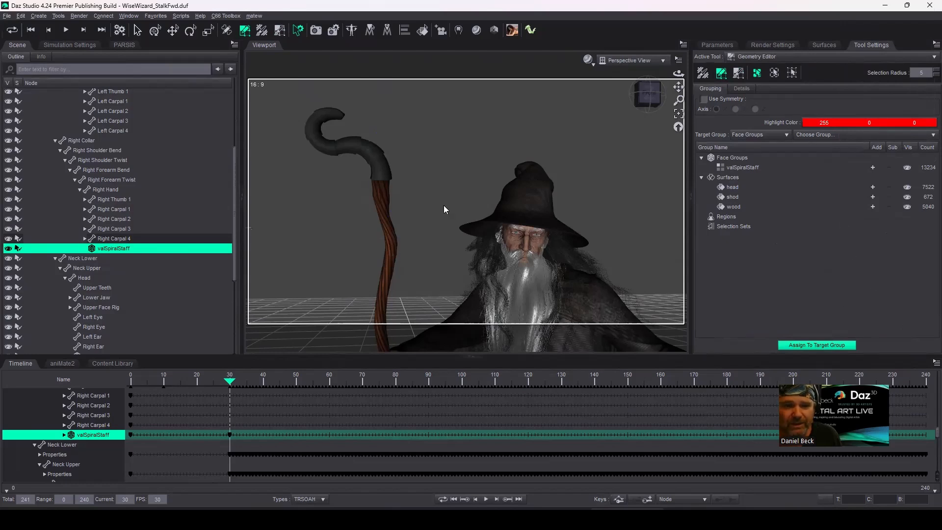
right_click(428, 145)
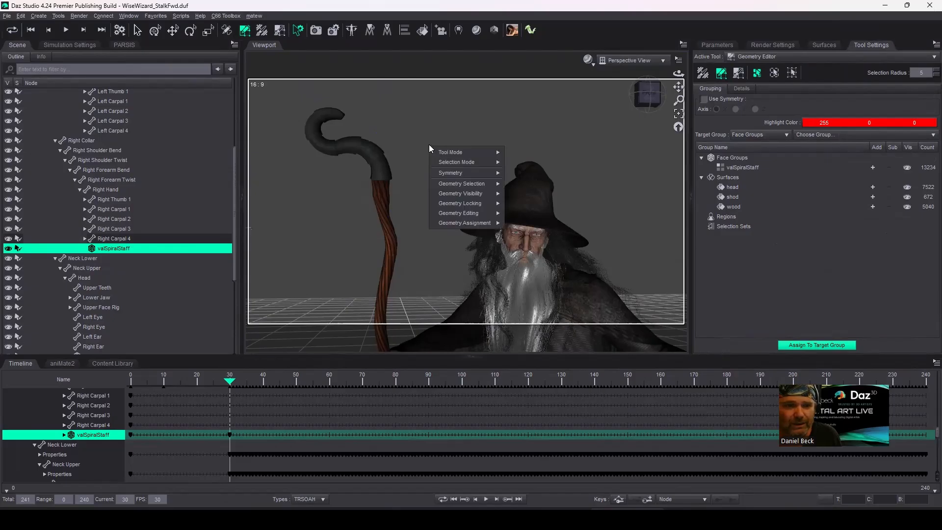
mouse_move(456, 184)
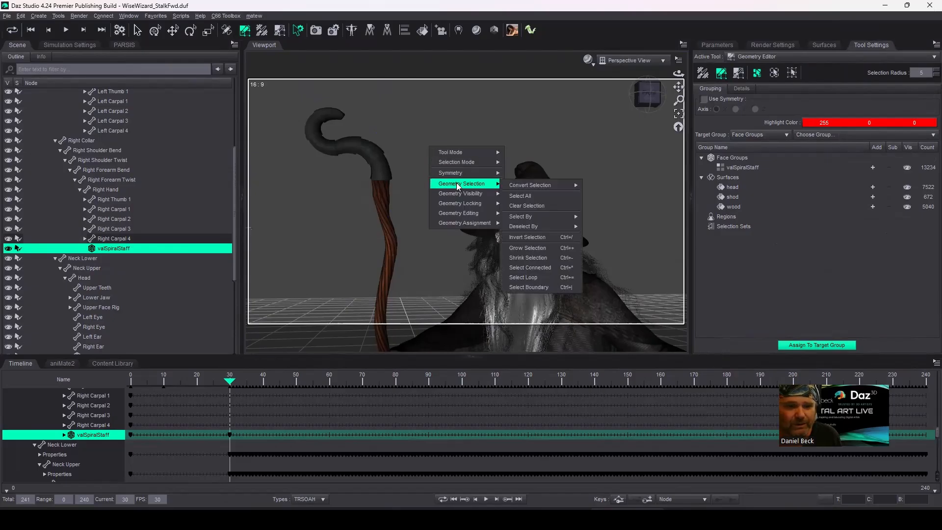
mouse_move(533, 221)
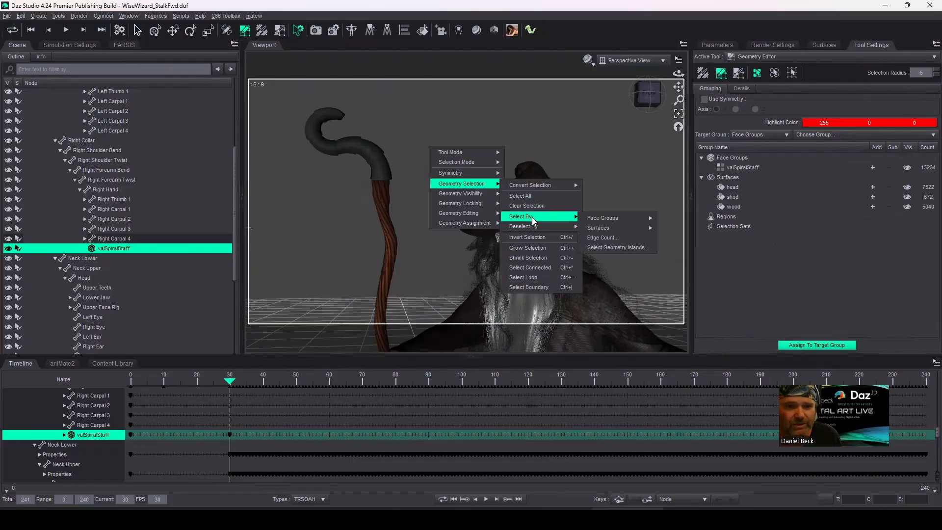
mouse_move(606, 229)
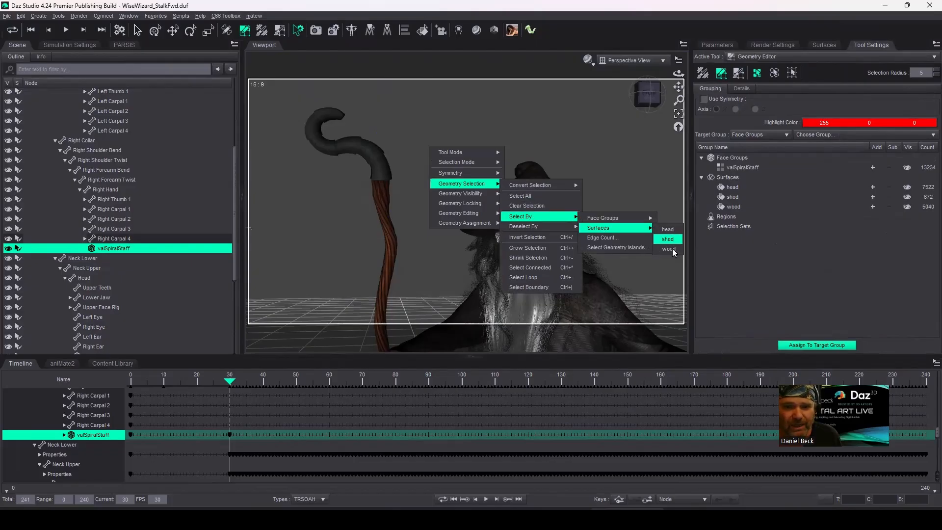
click(669, 230)
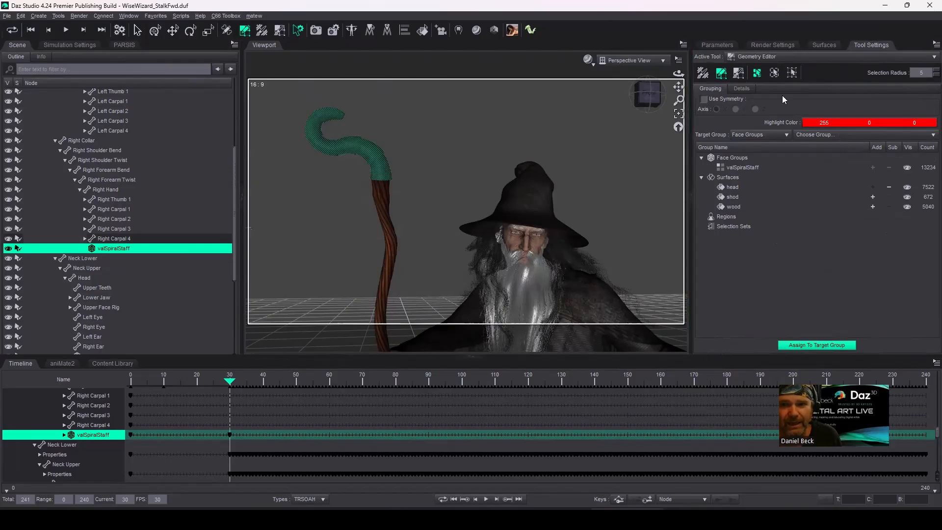
- Shift the selected head along X off the shaft with the Geometry Sculptor and save the deltas as morph "Lossing My Head" under /Examples to be Deleted
click(739, 74)
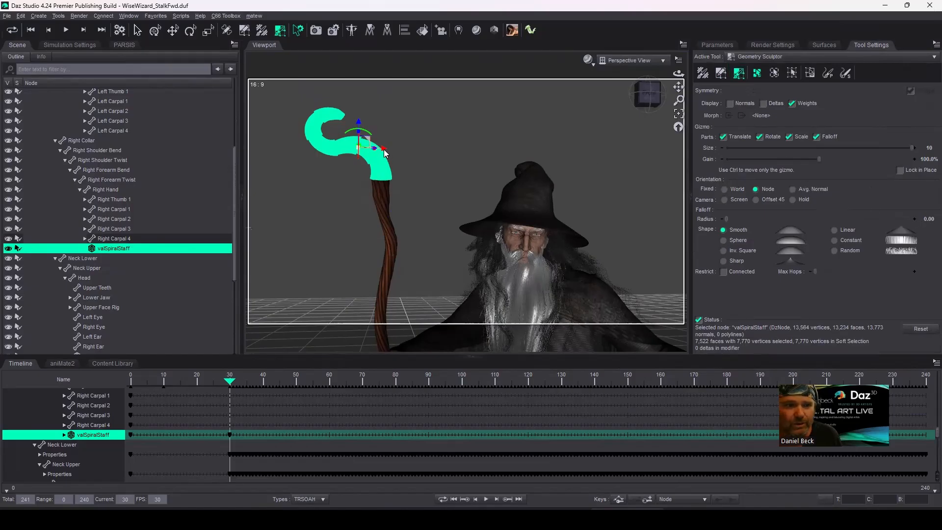
drag(383, 149, 451, 152)
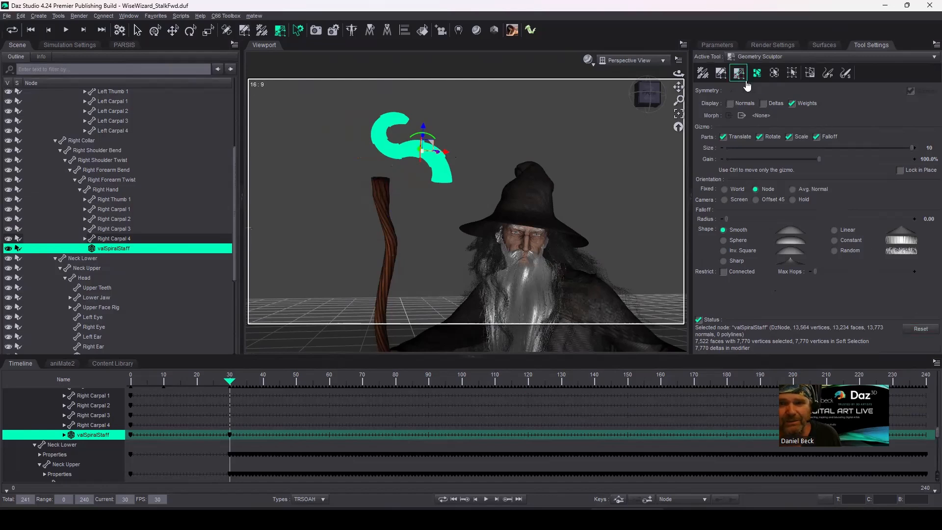
click(741, 116)
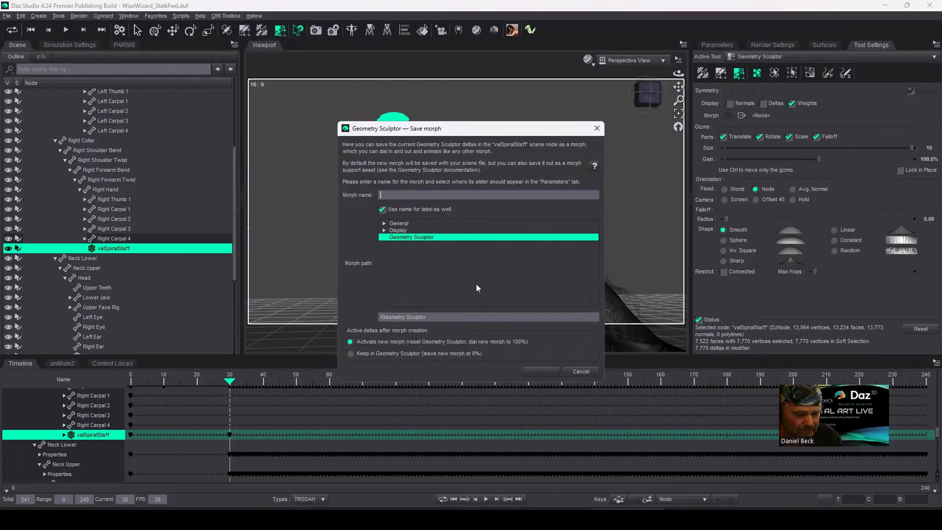
text(Lossing )
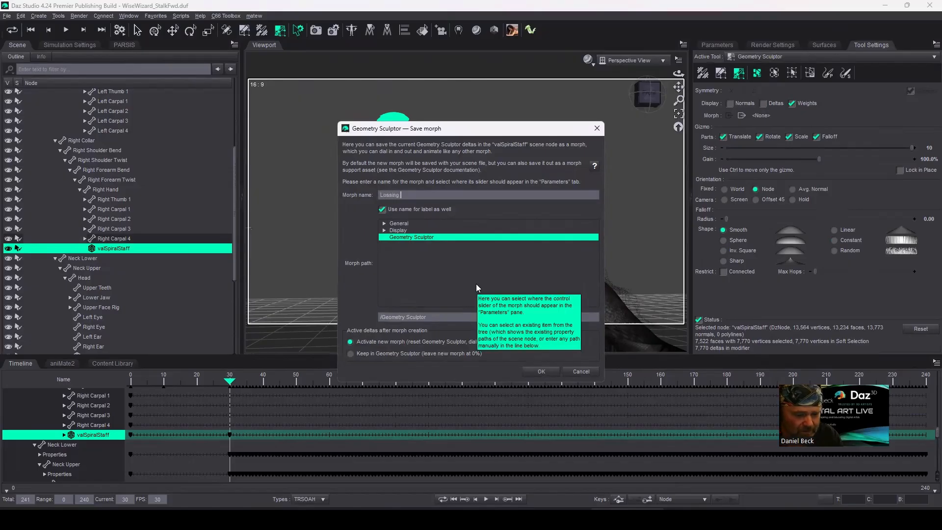
text(My Head)
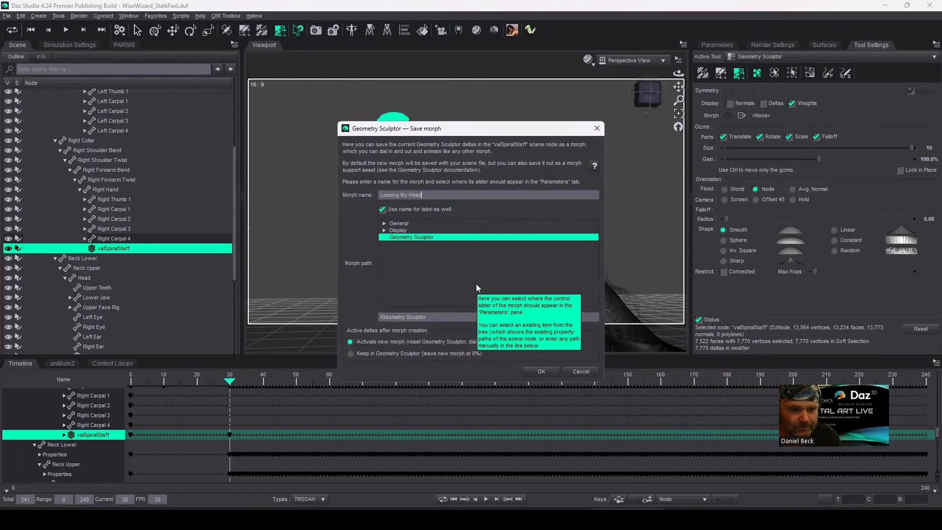
drag(426, 317, 384, 318)
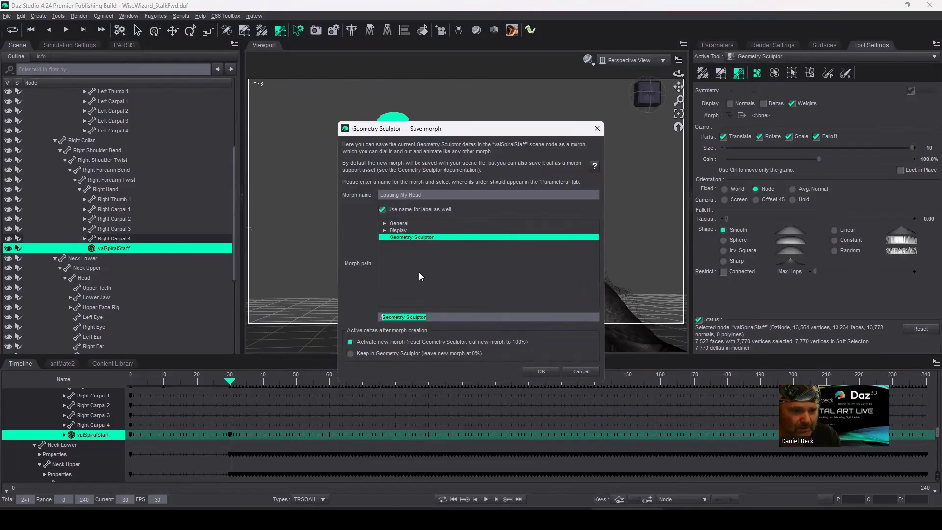
text(Examples to be Deleted)
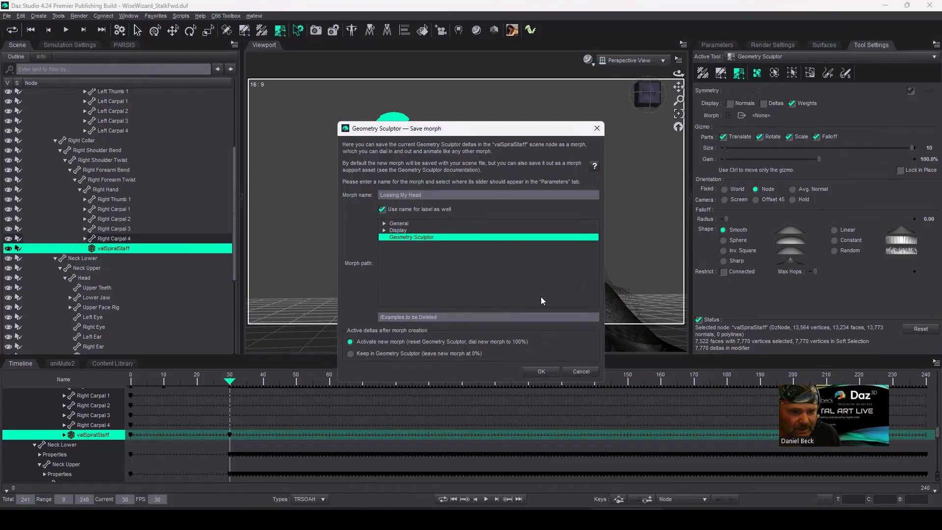
click(542, 373)
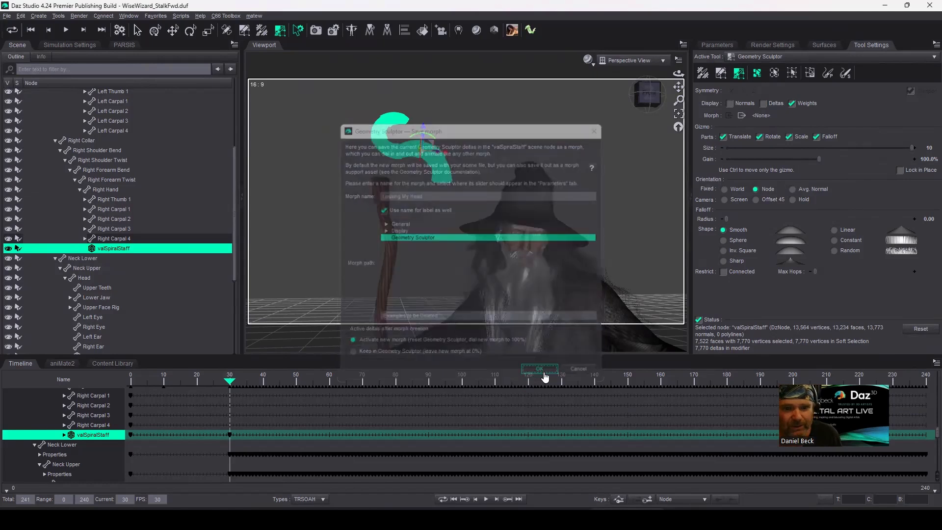
- Find the Lossing My Head morph in the staff's Examples to be Deleted parameters and dial it down to 0%
click(716, 45)
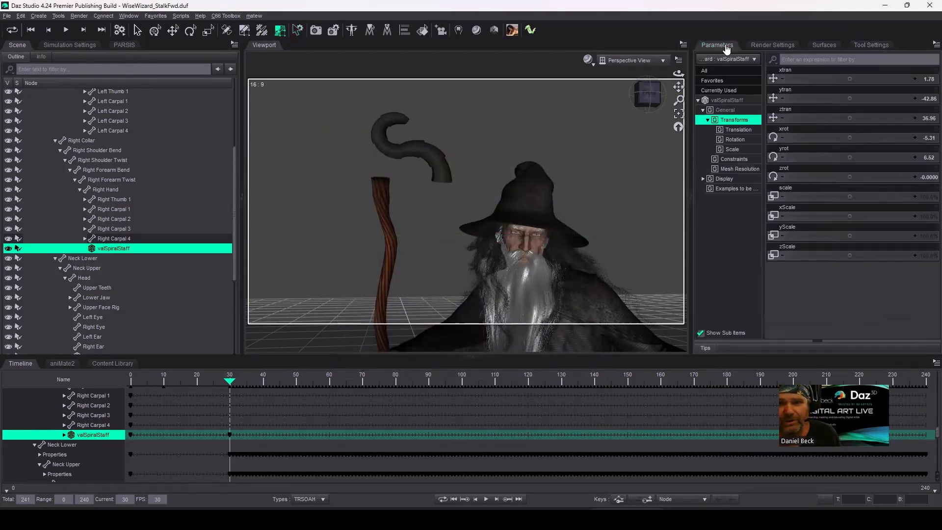
click(729, 190)
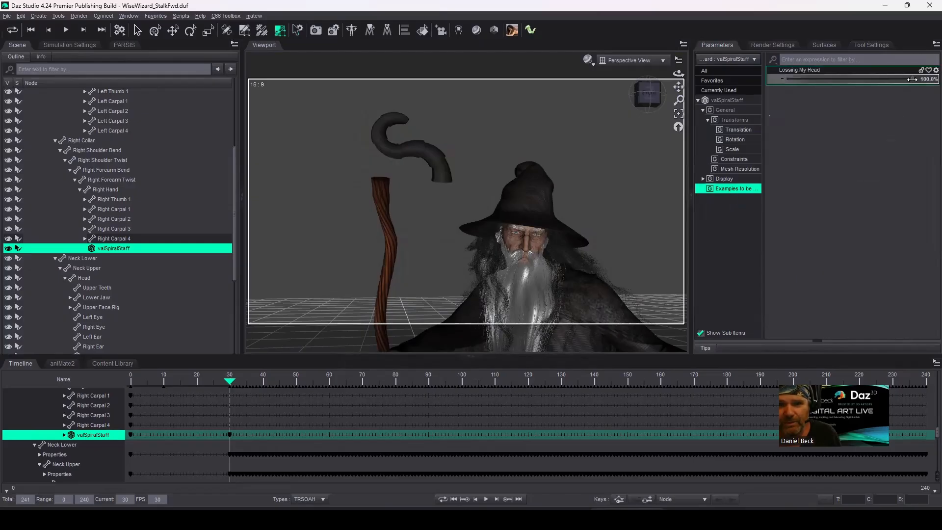
drag(913, 79, 754, 101)
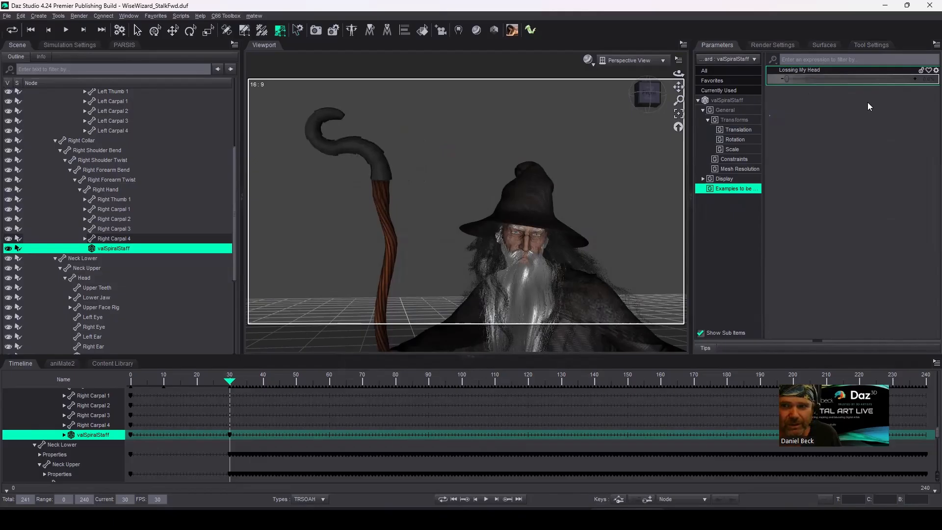
- Extend the Lossing My Head dial's range below zero in its parameter settings
right_click(927, 79)
click(927, 80)
click(740, 211)
click(740, 199)
click(708, 370)
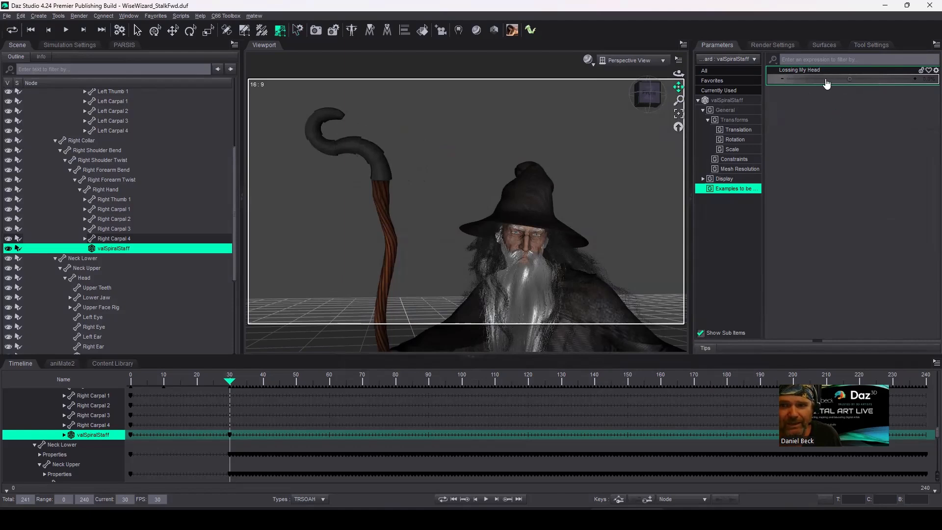
- Test the Lossing My Head dial around zero and restore its default value
drag(832, 86, 826, 83)
drag(850, 78, 822, 79)
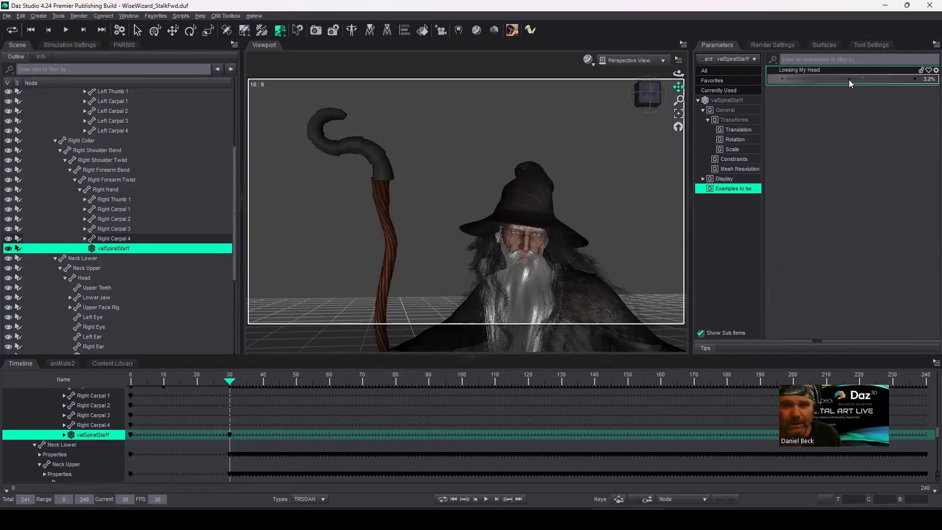
alt+click(926, 79)
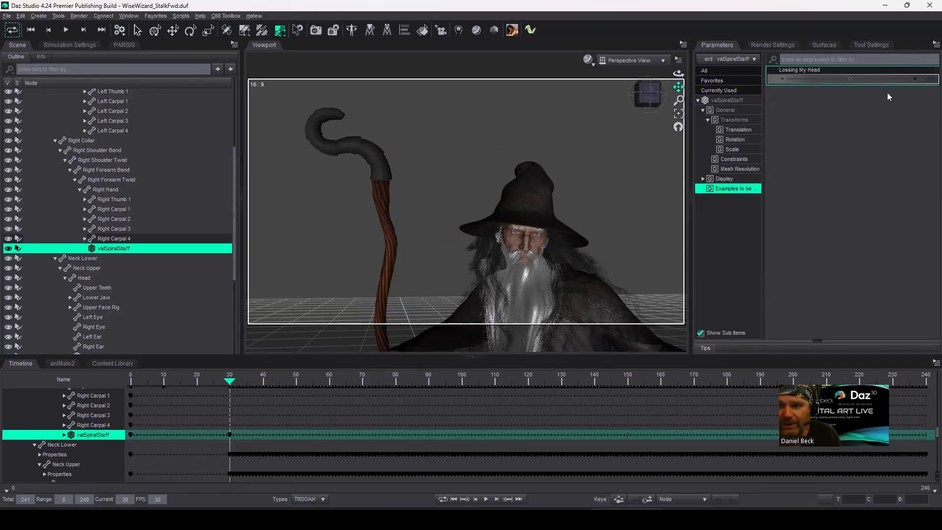
- Enable Edit Mode for the staff's parameters, delete the Lossing My Head morph property, and turn Edit Mode off again
right_click(850, 111)
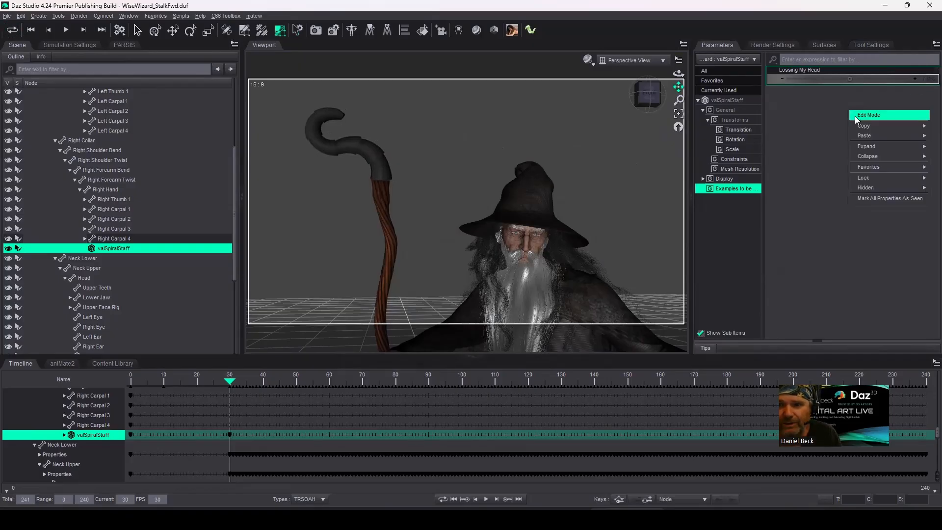
click(855, 116)
right_click(853, 76)
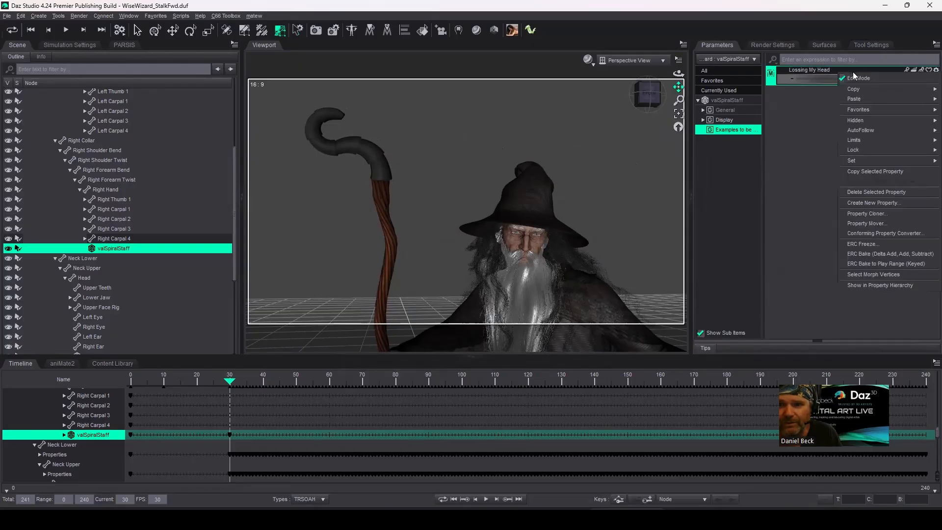
click(874, 196)
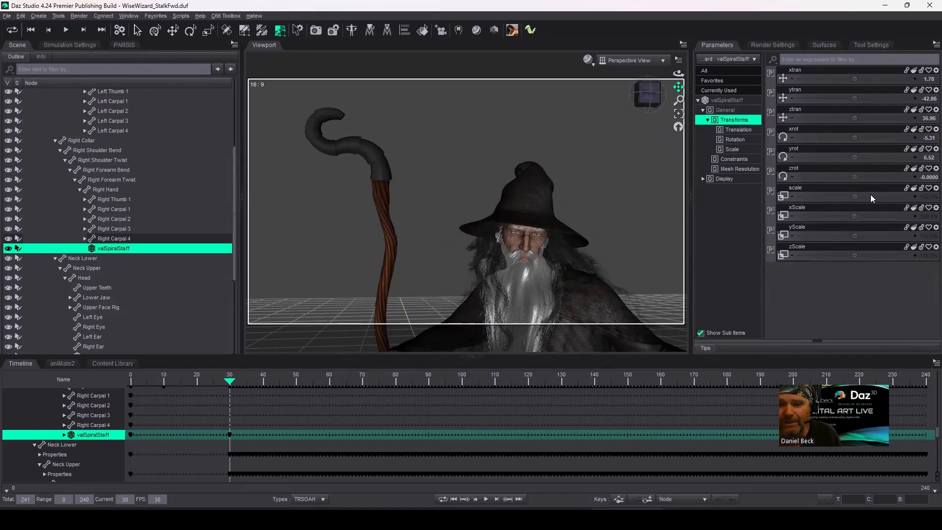
right_click(834, 277)
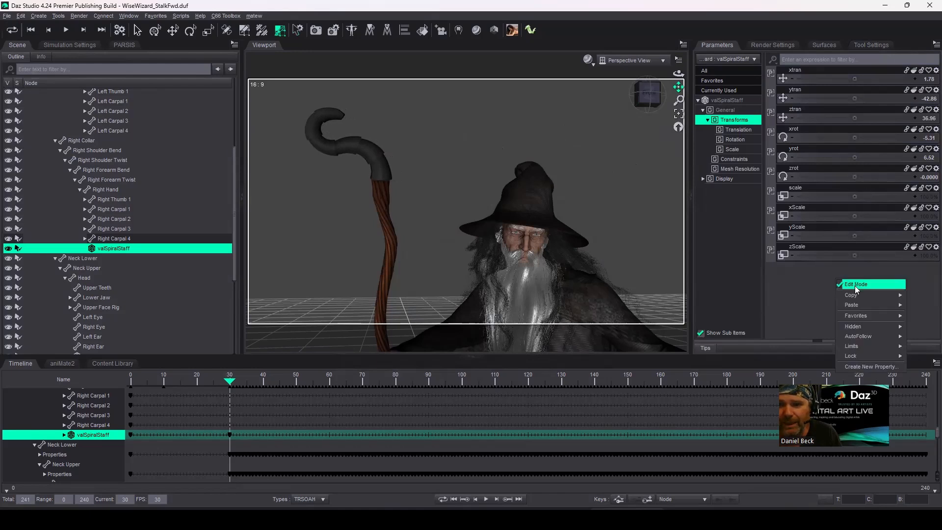
click(849, 286)
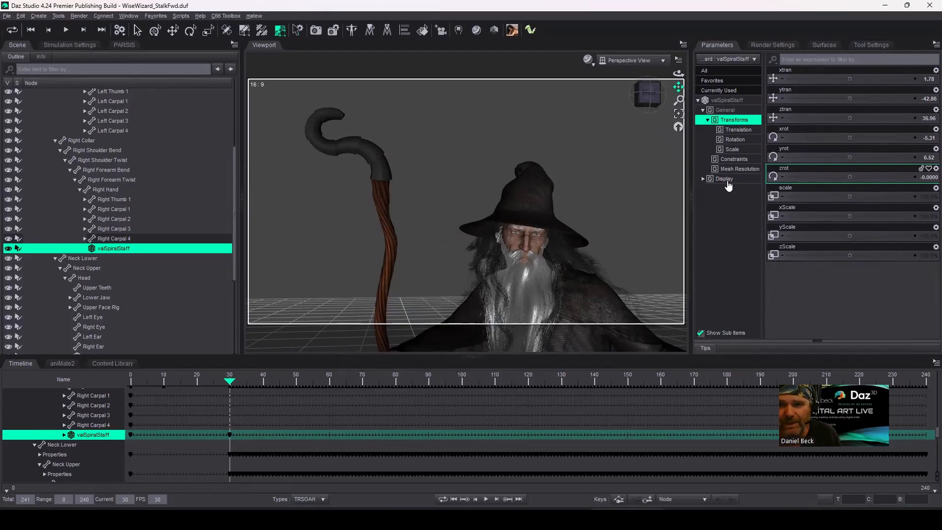
- Examine the wizard's cloak, beard and hair from the front and both sides for areas to sculpt
click(864, 45)
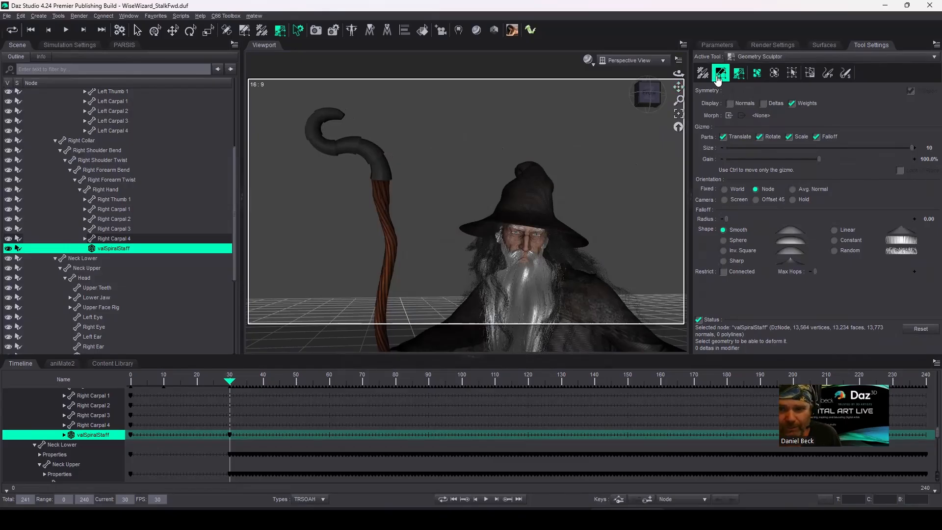
click(754, 70)
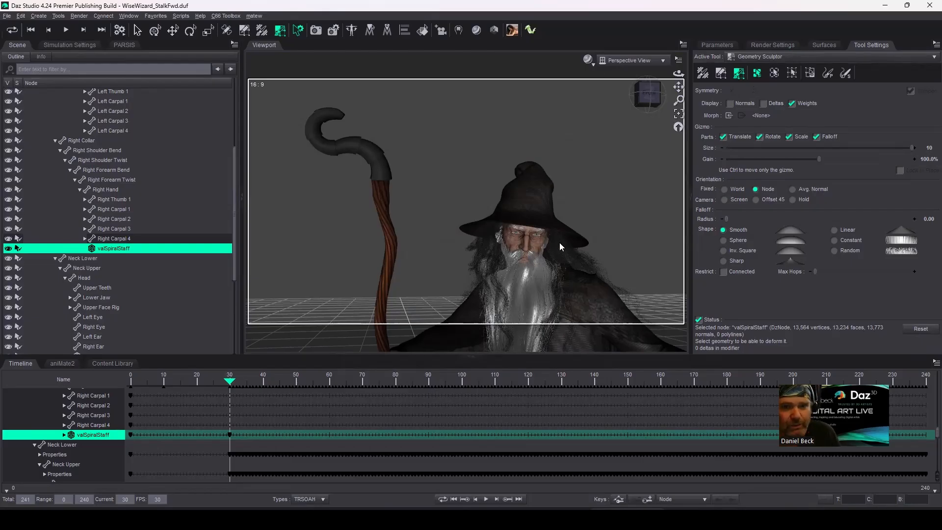
middle_drag(558, 243, 535, 122)
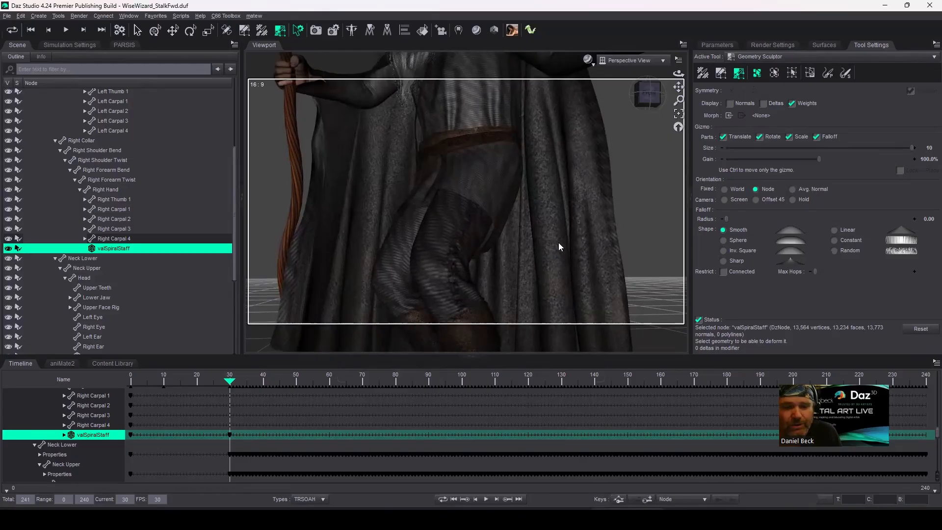
scroll(562, 243, down, 3)
middle_drag(563, 245, 505, 225)
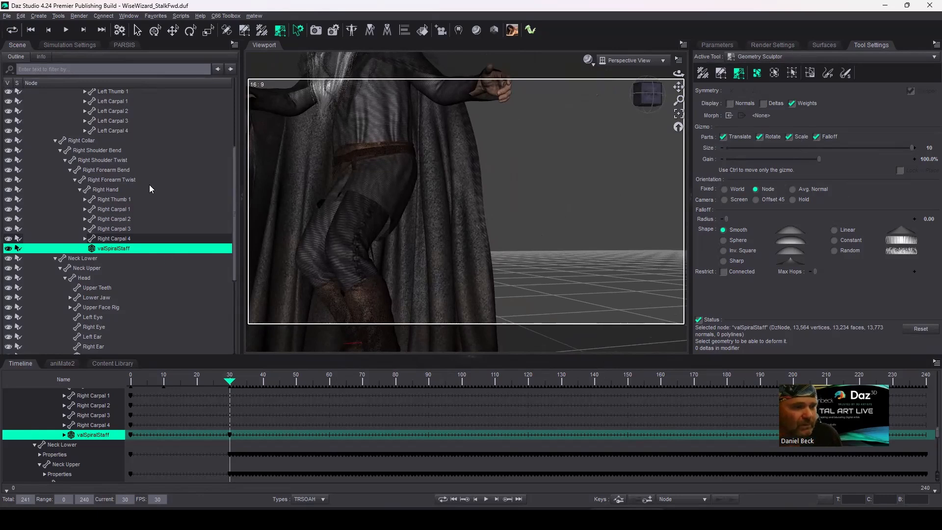
scroll(150, 186, up, 4)
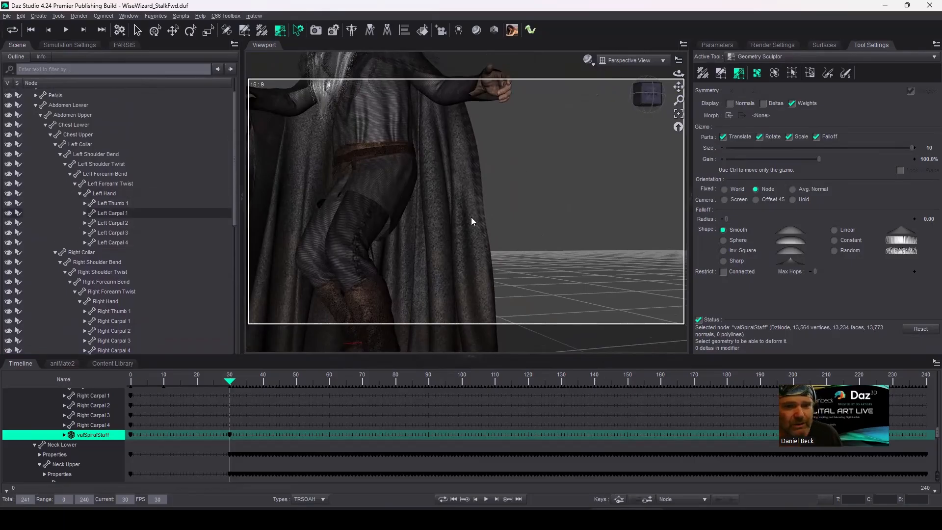
drag(647, 100, 622, 148)
scroll(607, 187, down, 3)
scroll(594, 168, up, 10)
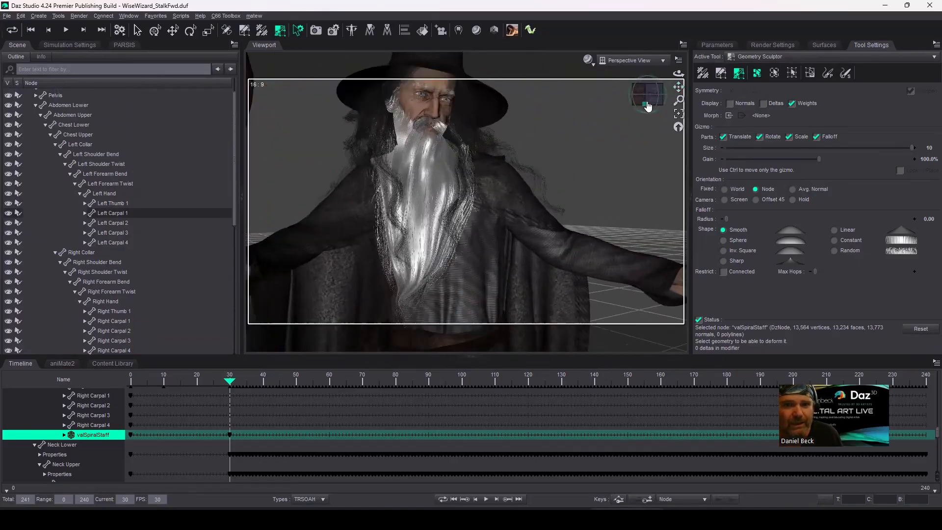
drag(647, 95, 639, 104)
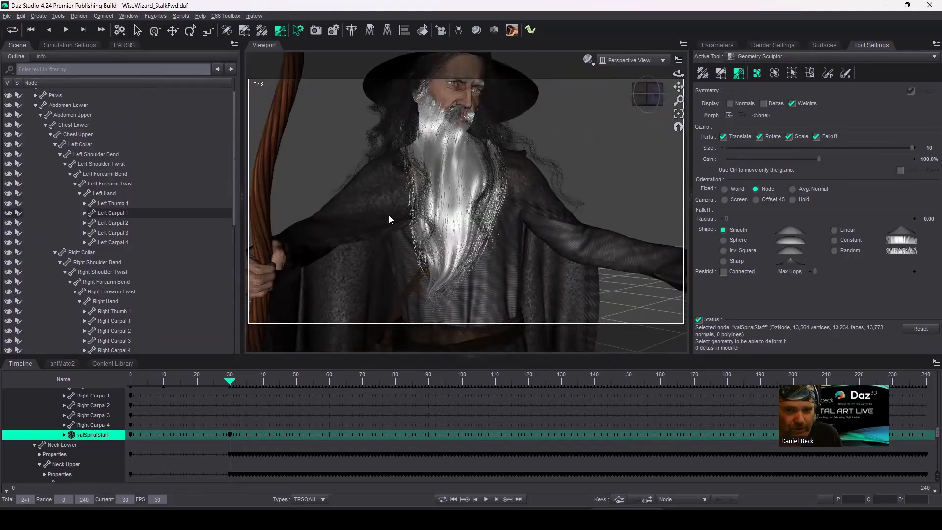
mouse_move(652, 94)
mouse_down()
mouse_move(675, 93)
mouse_move(661, 93)
mouse_up()
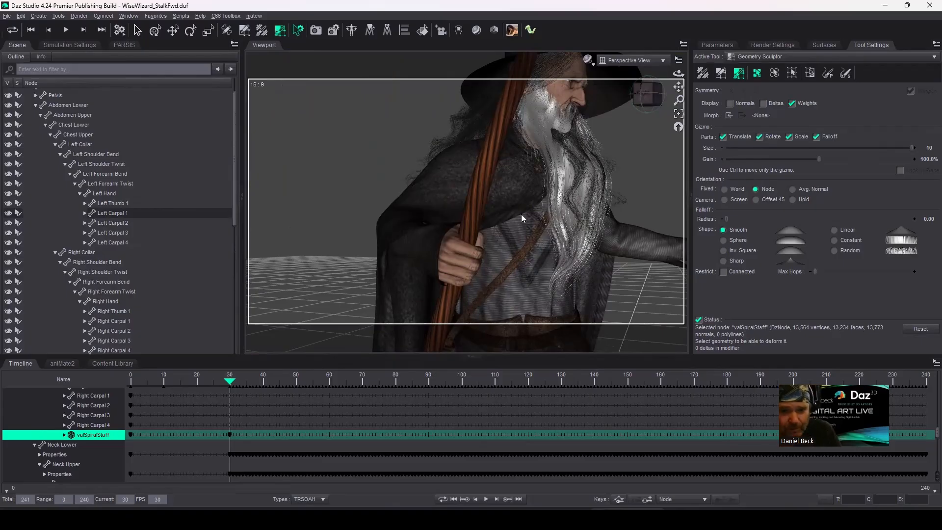
drag(653, 107, 509, 234)
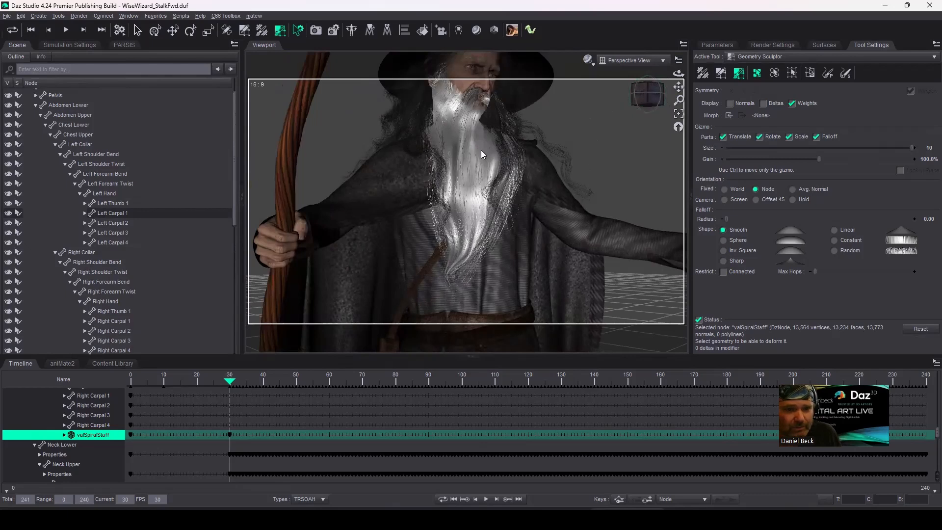
mouse_move(659, 102)
mouse_down()
mouse_move(677, 90)
mouse_move(643, 102)
mouse_up()
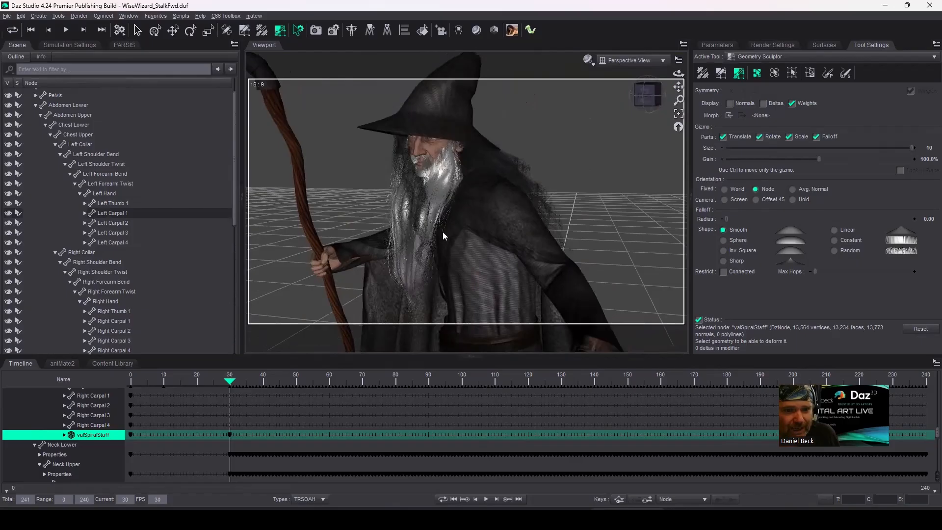
scroll(451, 265, up, 5)
drag(648, 96, 659, 100)
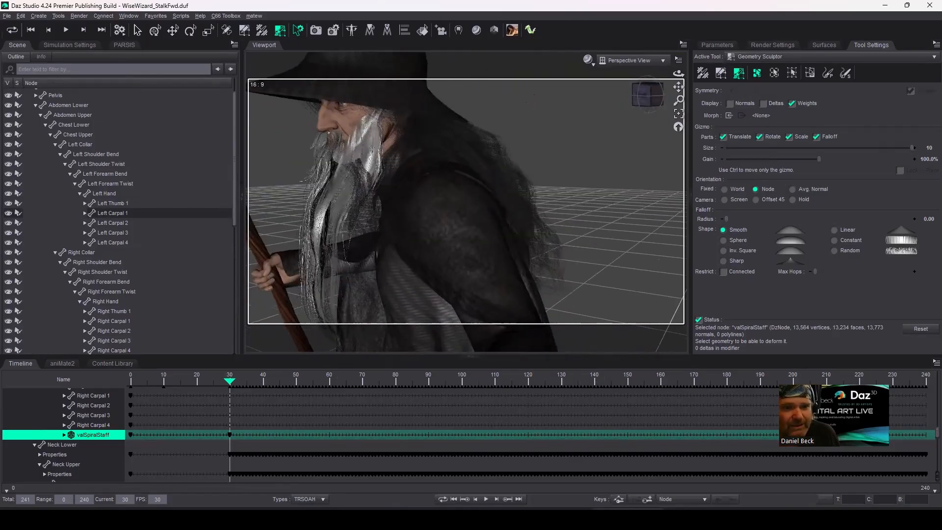
- Collapse the wizard's Hip hierarchy, select WWBeard and show its Geometry Sculptor morphs in the parameters
click(721, 48)
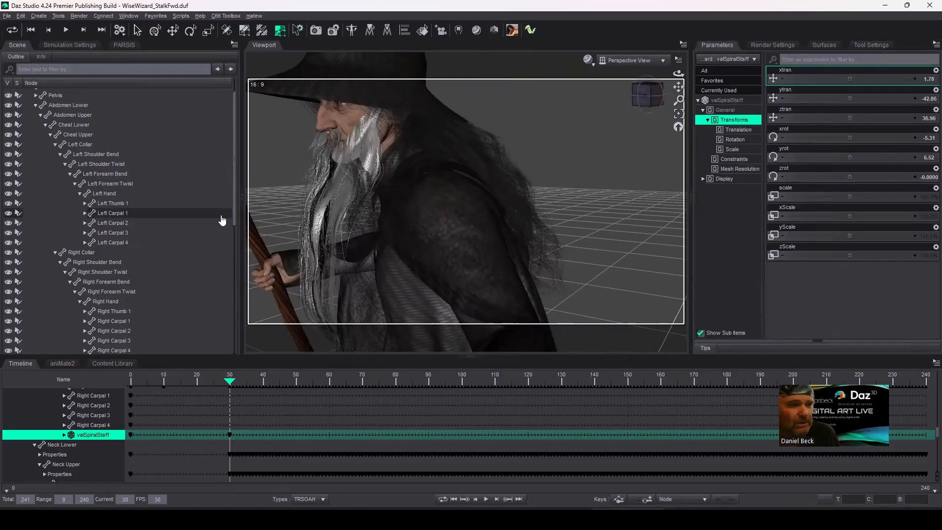
scroll(59, 135, up, 1)
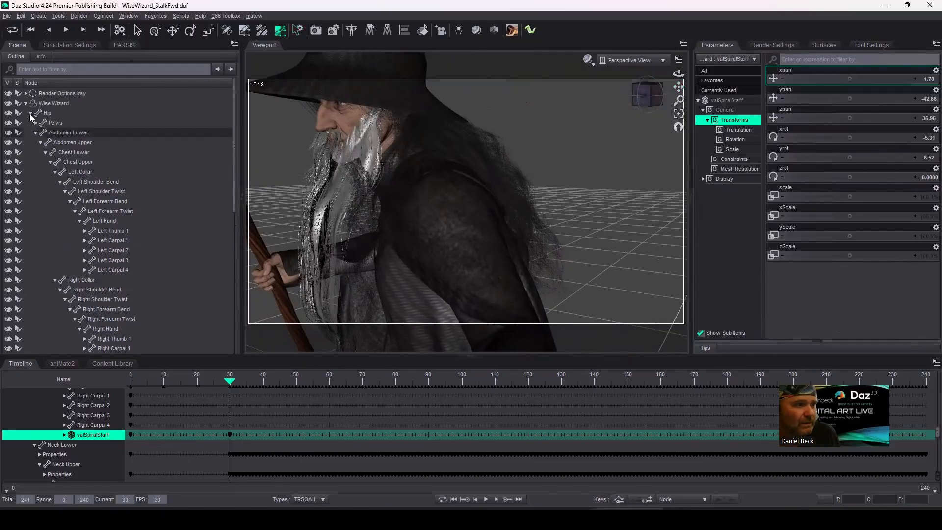
click(30, 113)
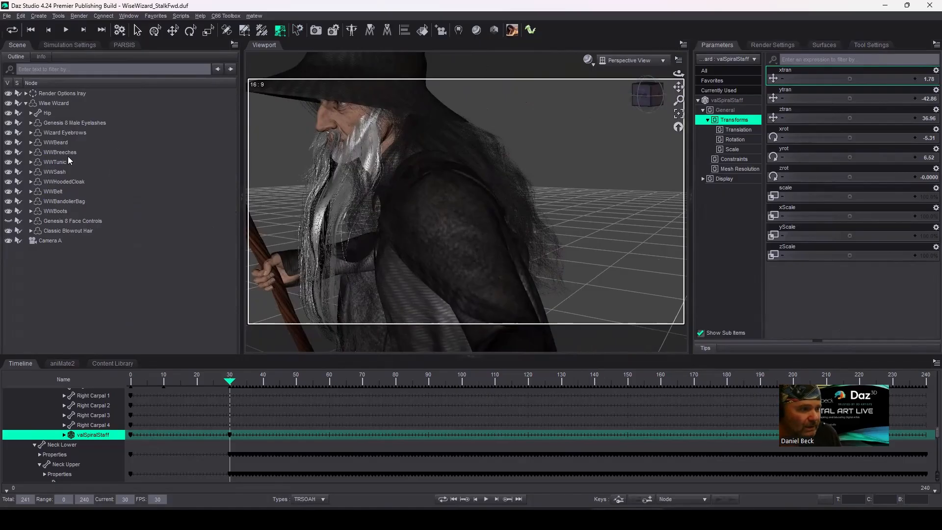
click(62, 143)
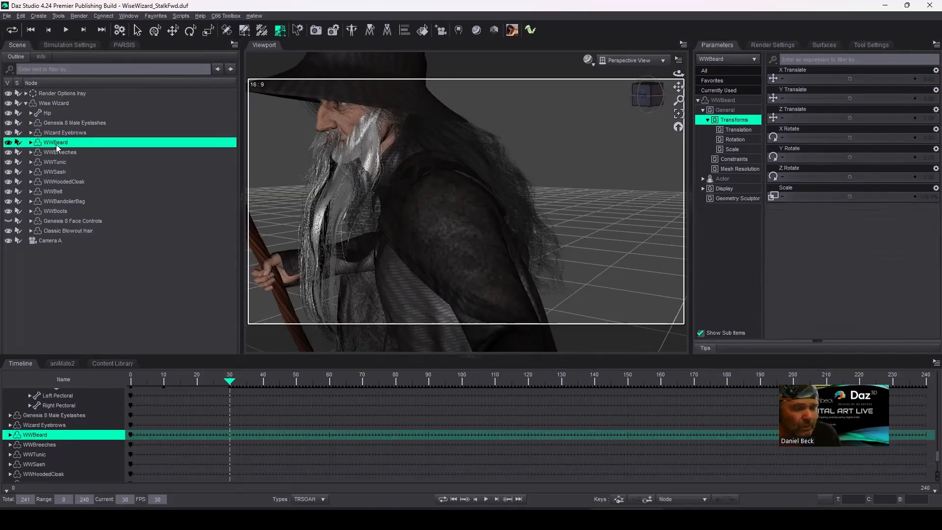
click(749, 199)
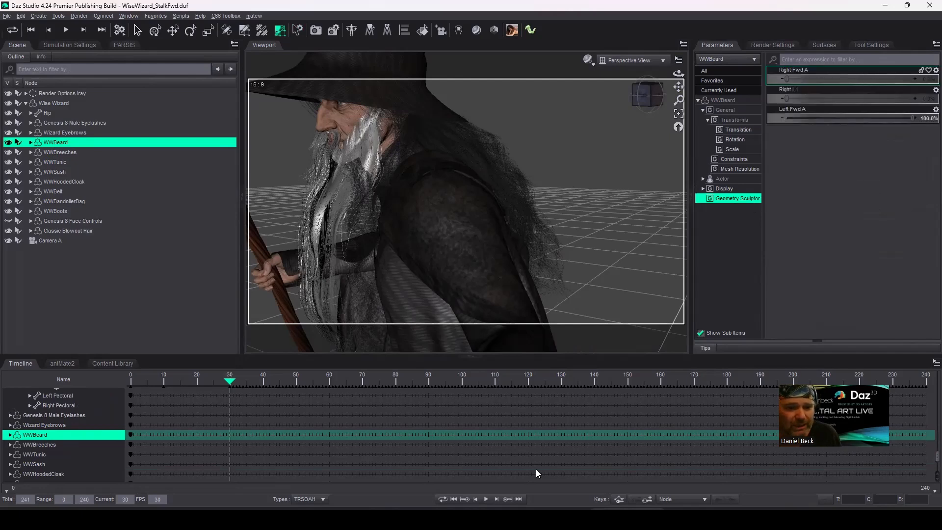
- Review the Characters content for Luthbel's Wise Wizard and the beard's Actor wind and length morphs
click(127, 364)
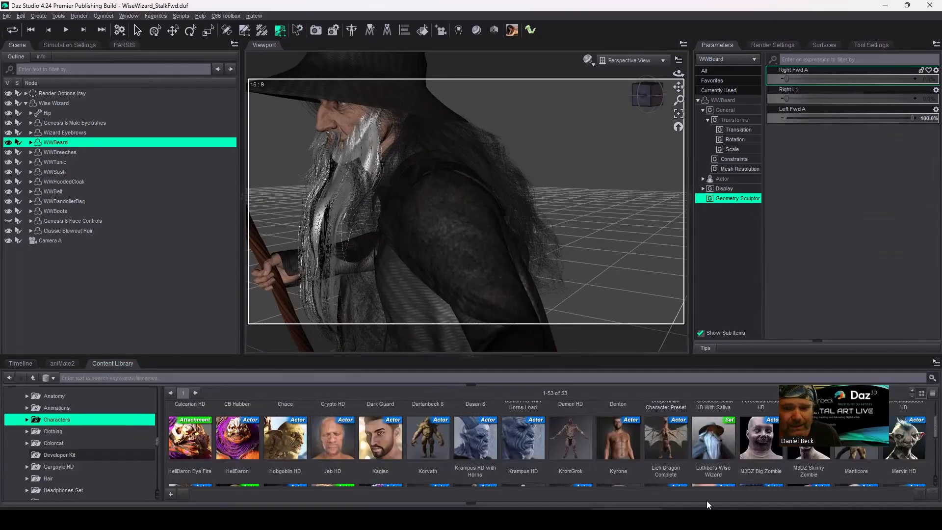
click(22, 365)
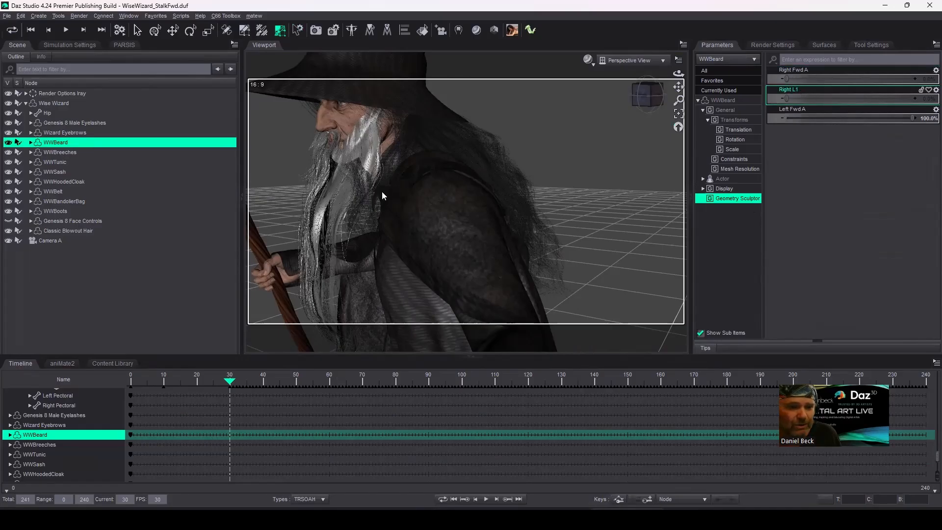
drag(645, 101, 587, 100)
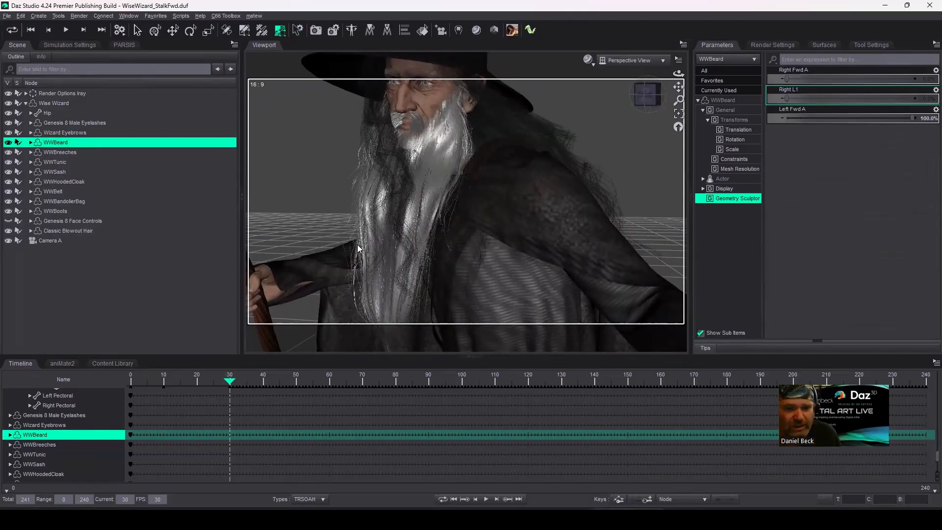
drag(653, 98, 633, 96)
click(721, 178)
scroll(821, 220, down, 1)
scroll(820, 225, up, 2)
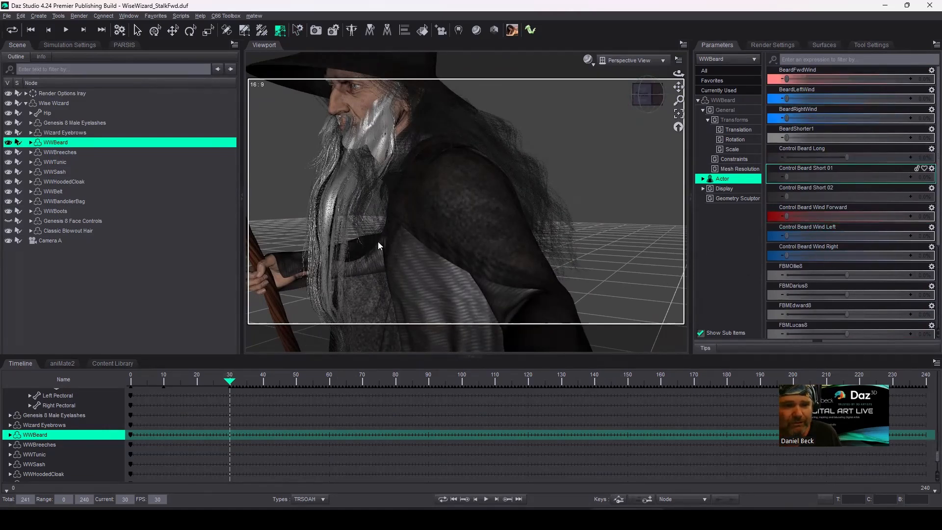
drag(642, 96, 641, 104)
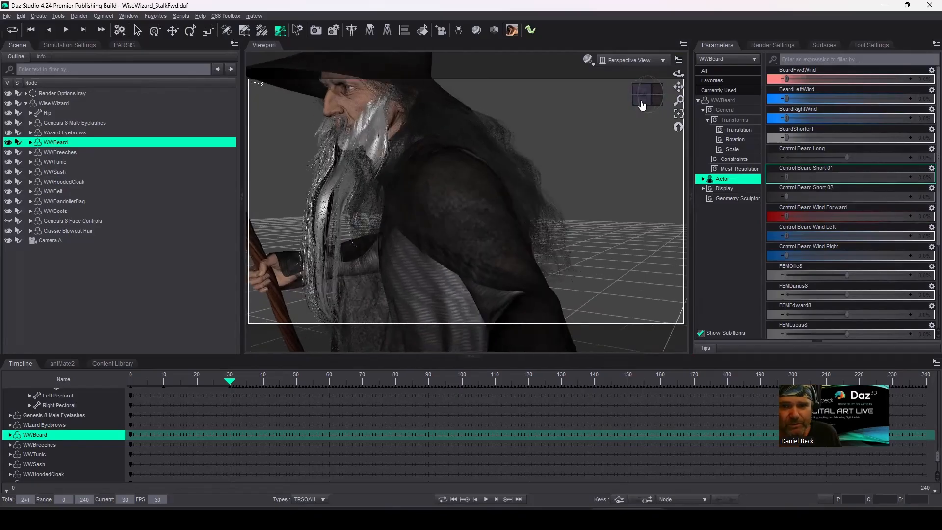
- Test the beard's Left Fwd A morph in the Geometry Sculptor group by dialing it down and back to 100%
click(729, 199)
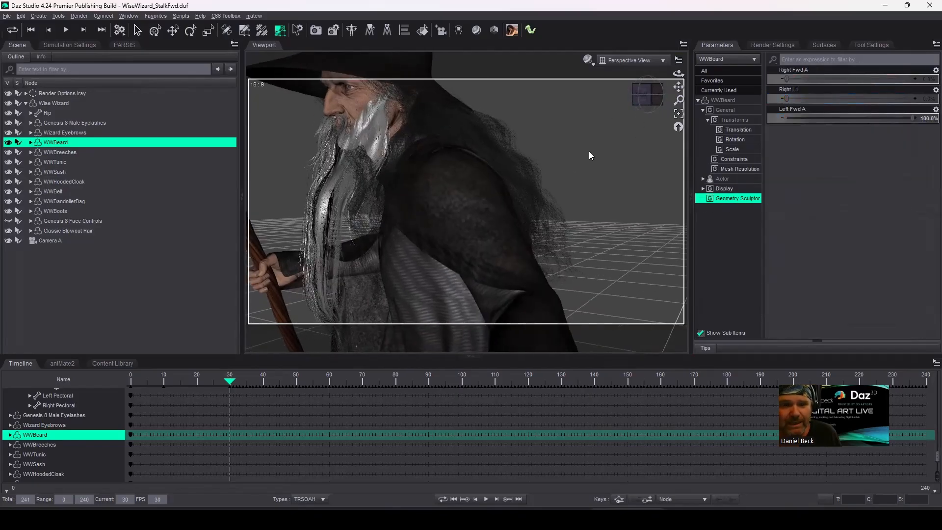
drag(639, 102, 644, 104)
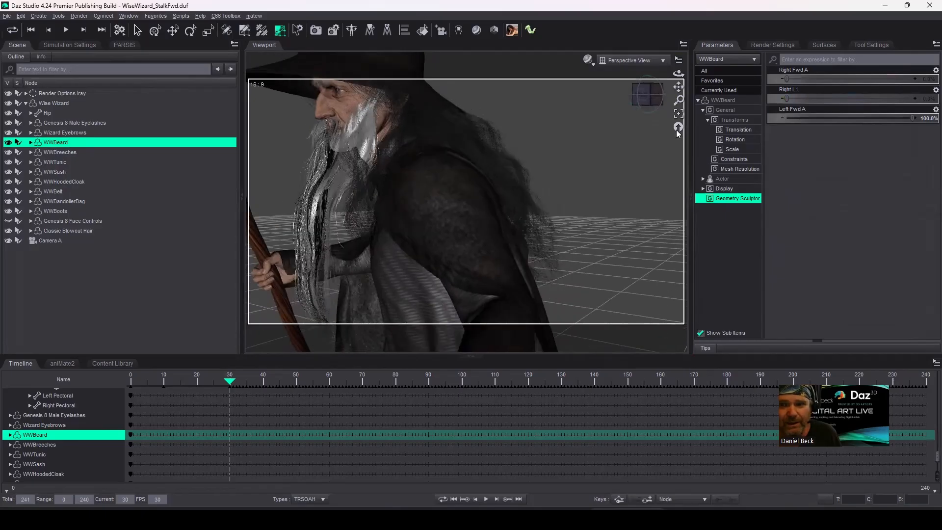
drag(903, 116, 784, 119)
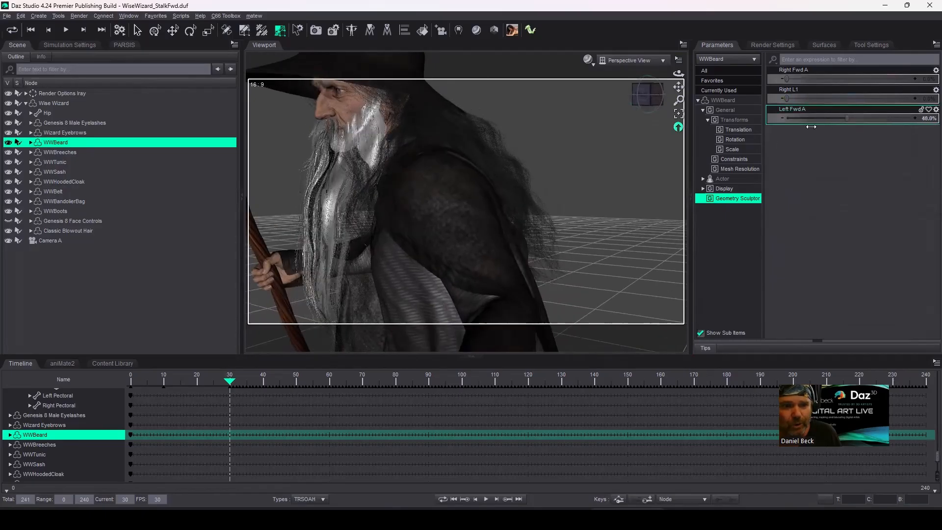
drag(727, 132, 919, 161)
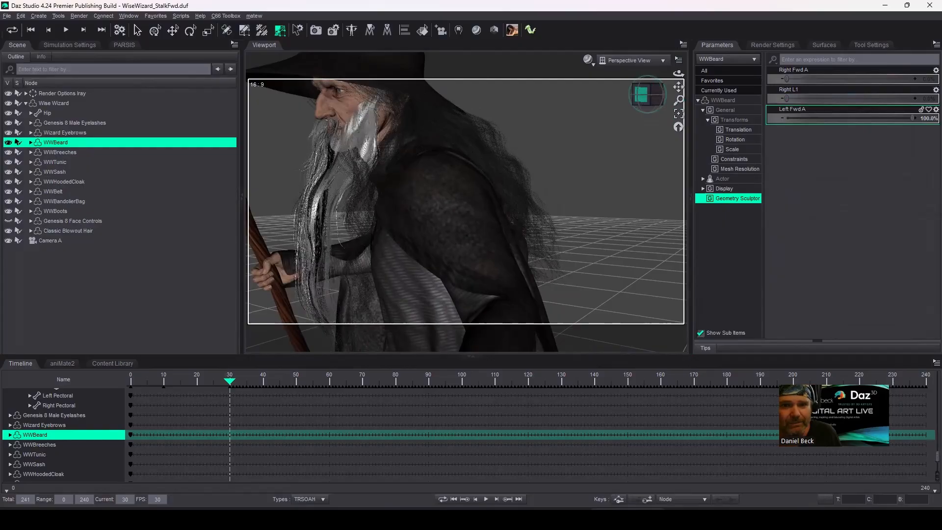
- With the Geometry Sculptor in front view, set the falloff radius to 8.00 and select faces in the middle of the lower beard
click(644, 96)
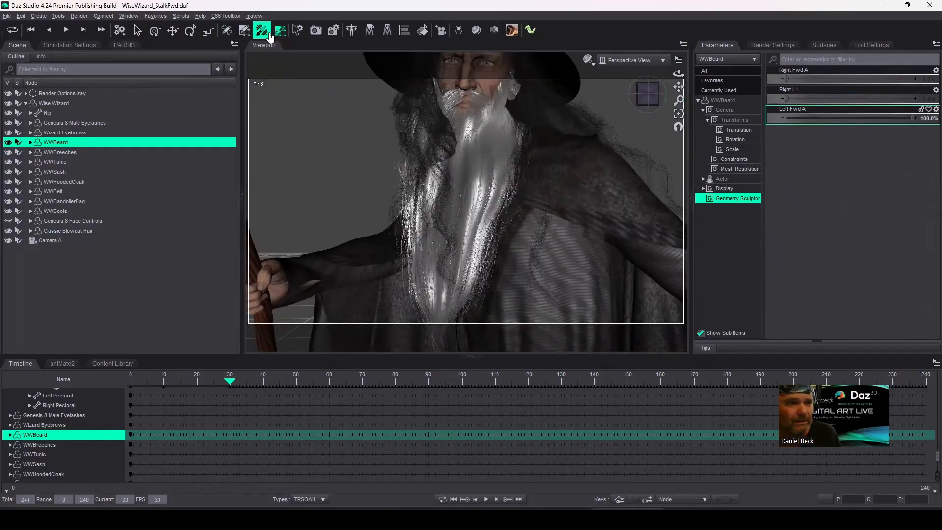
click(870, 45)
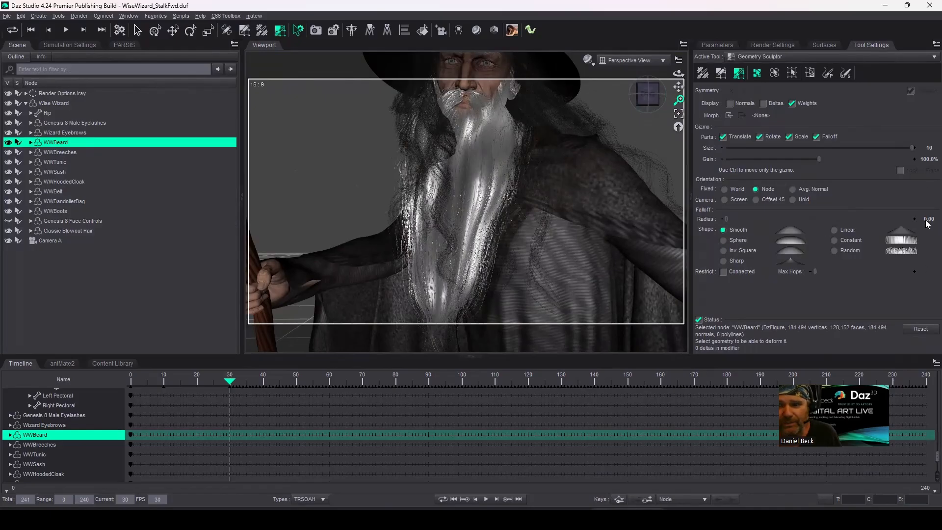
click(927, 220)
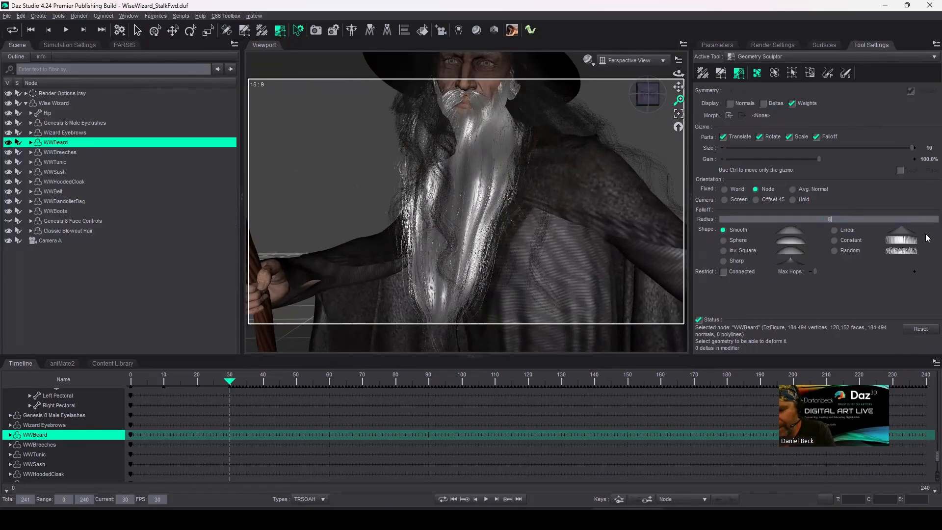
key(Return)
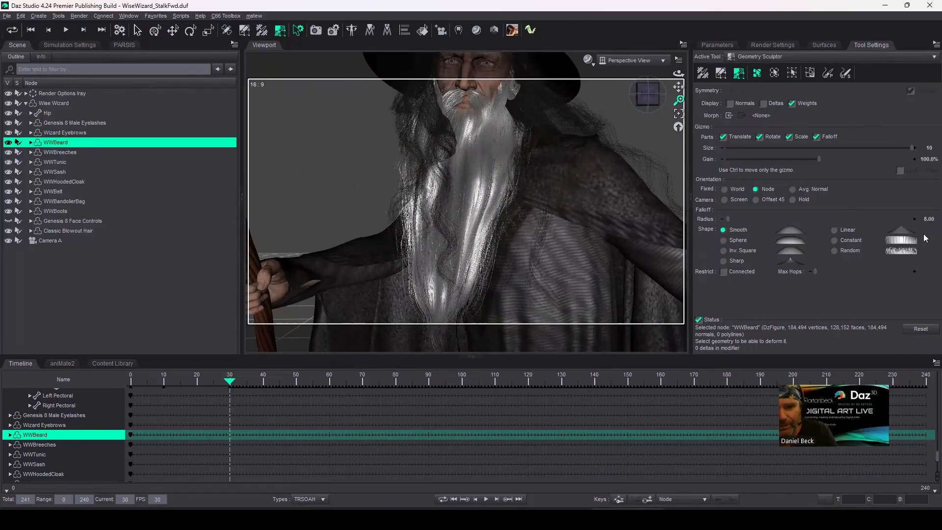
click(468, 232)
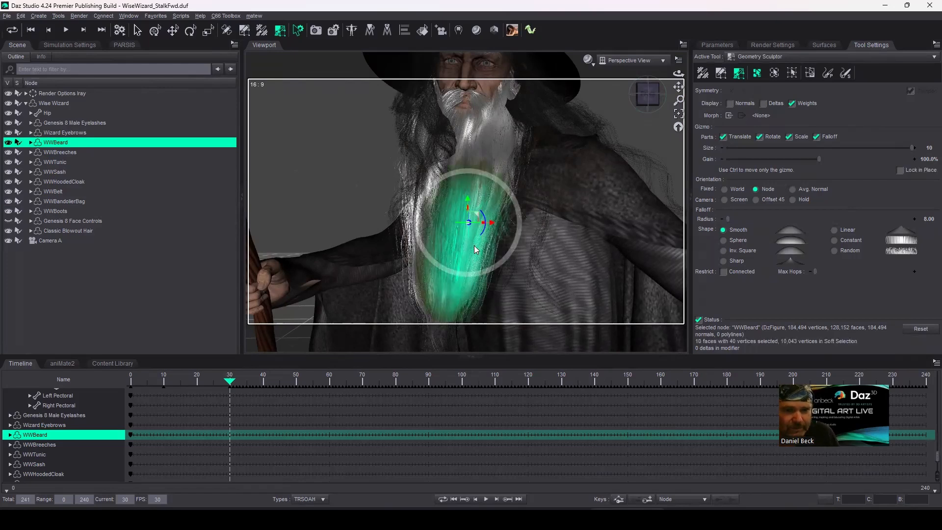
- Add more faces to the lower beard selection and pull the soft-selected area toward the wizard's left side
drag(489, 260, 474, 274)
middle_drag(472, 264, 423, 261)
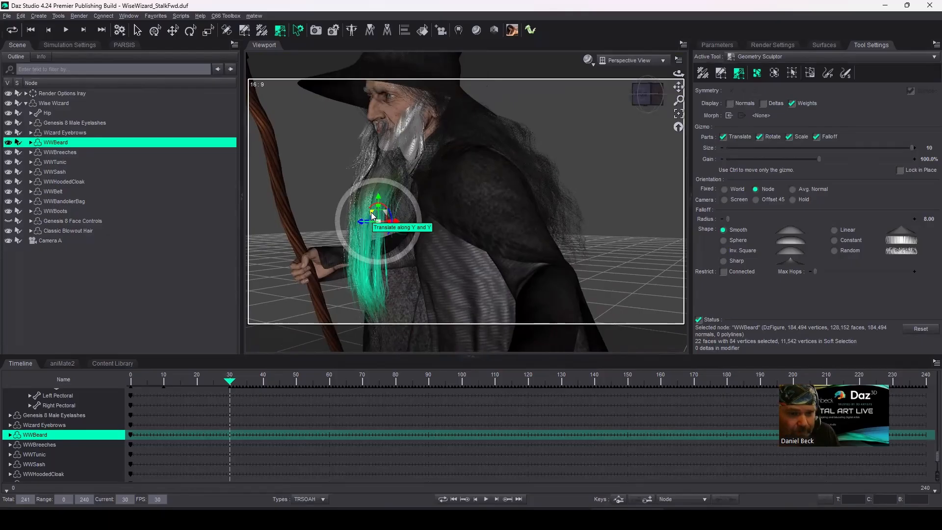
mouse_move(372, 216)
mouse_down()
mouse_move(361, 217)
mouse_move(379, 225)
mouse_move(393, 212)
mouse_move(385, 209)
mouse_up()
mouse_move(569, 236)
ctrl+alt+mouse_down()
mouse_move(672, 243)
mouse_move(587, 237)
ctrl+alt+mouse_up()
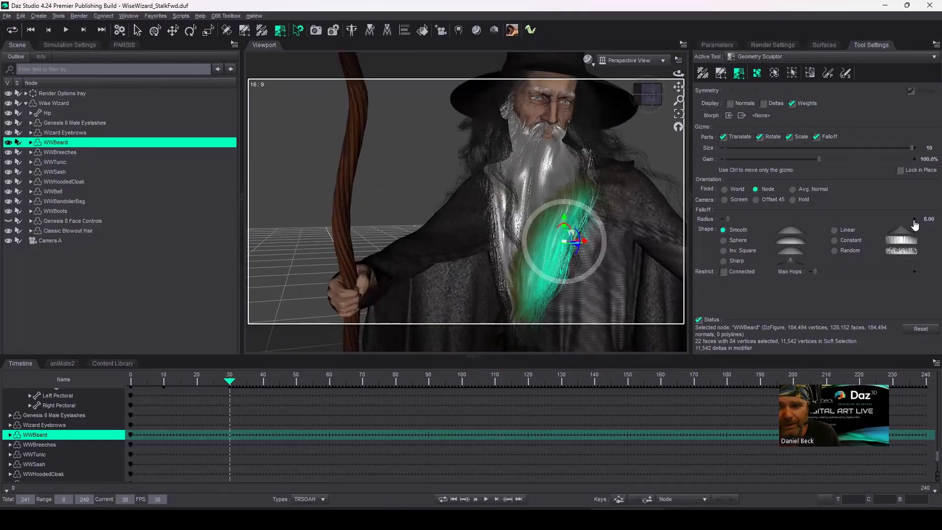
- Try falloff radii of 58.00, 8.00 and 50.00 to compare how much of the beard each one influences
drag(914, 224, 927, 228)
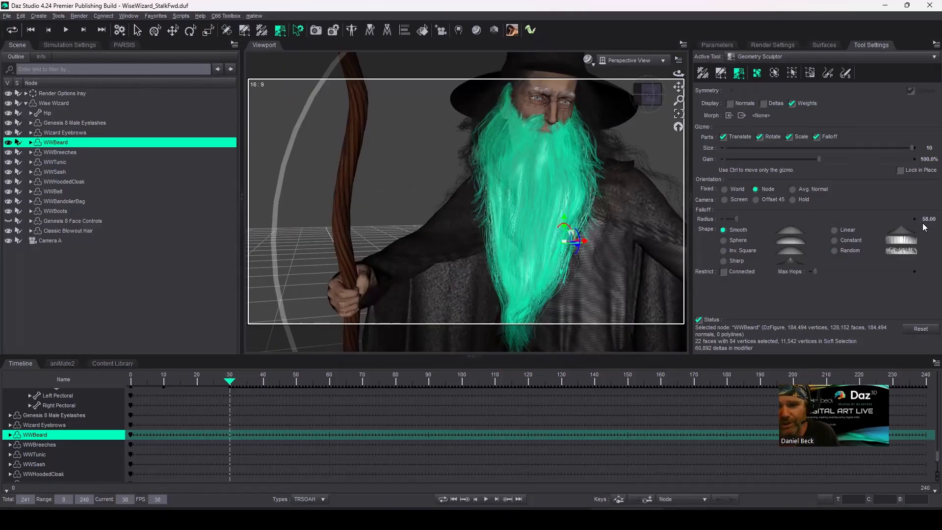
click(723, 220)
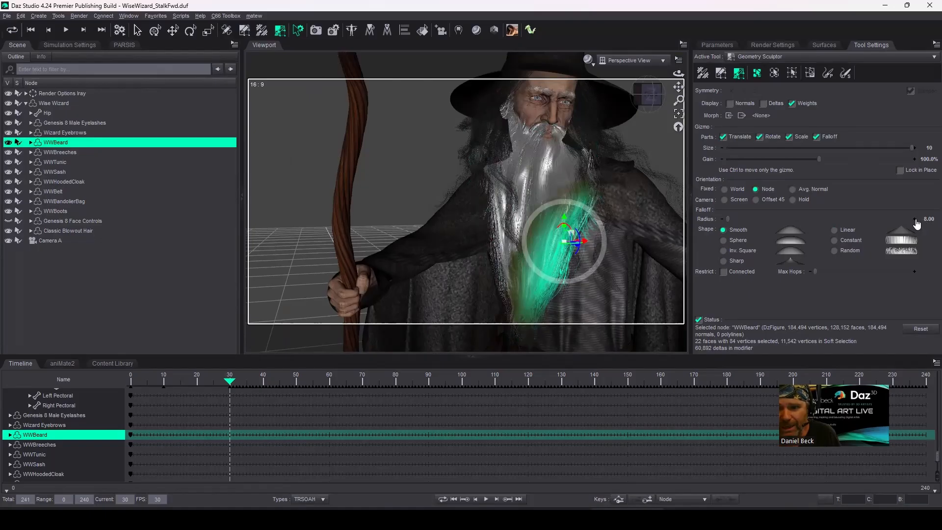
drag(917, 224, 928, 224)
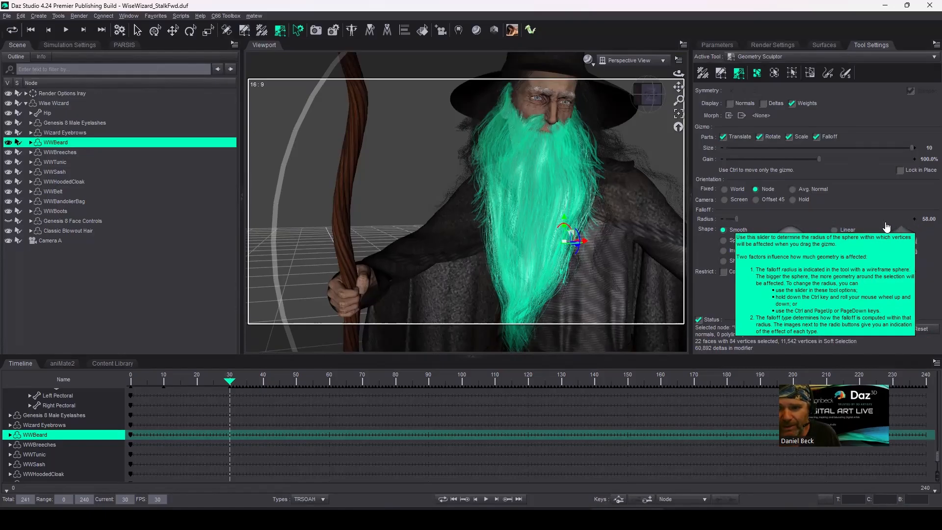
click(723, 222)
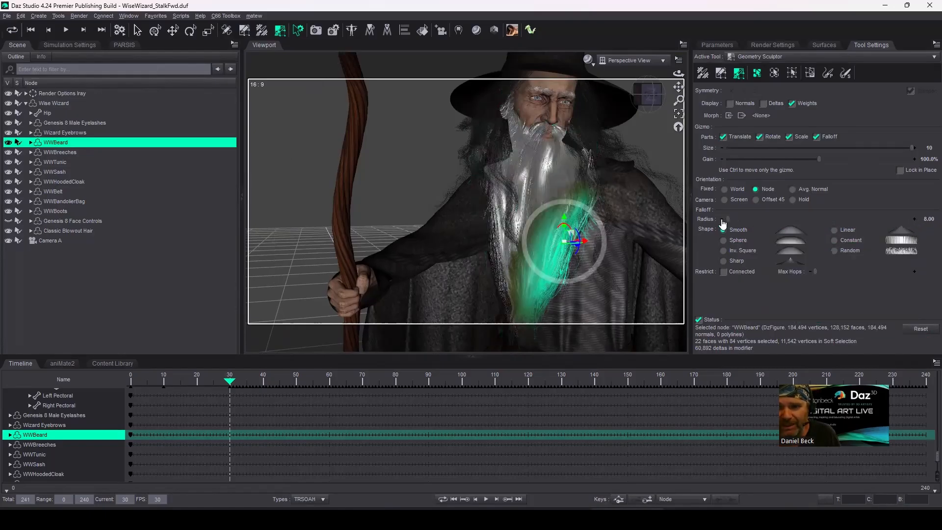
click(723, 222)
click(914, 219)
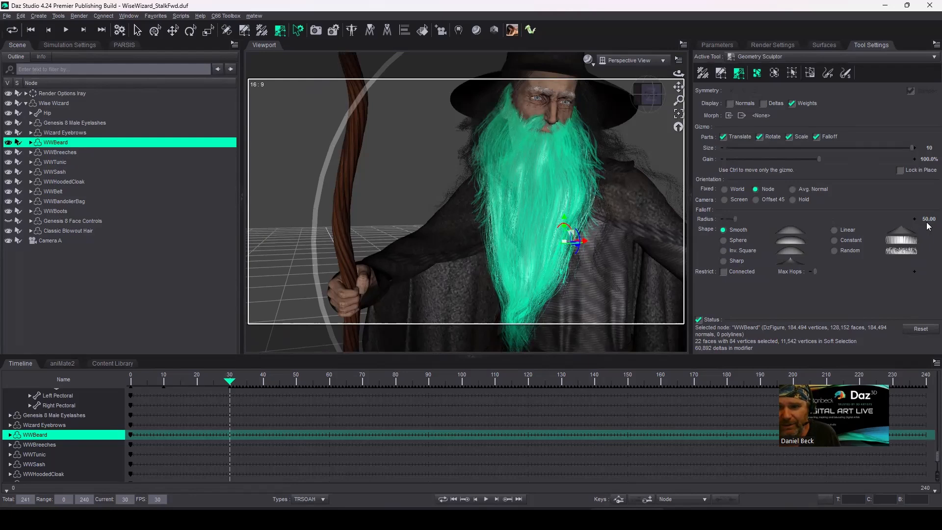
- Set the falloff radius to 10.00 and reshape the beard, selecting faces at its tip and repositioning them
click(928, 219)
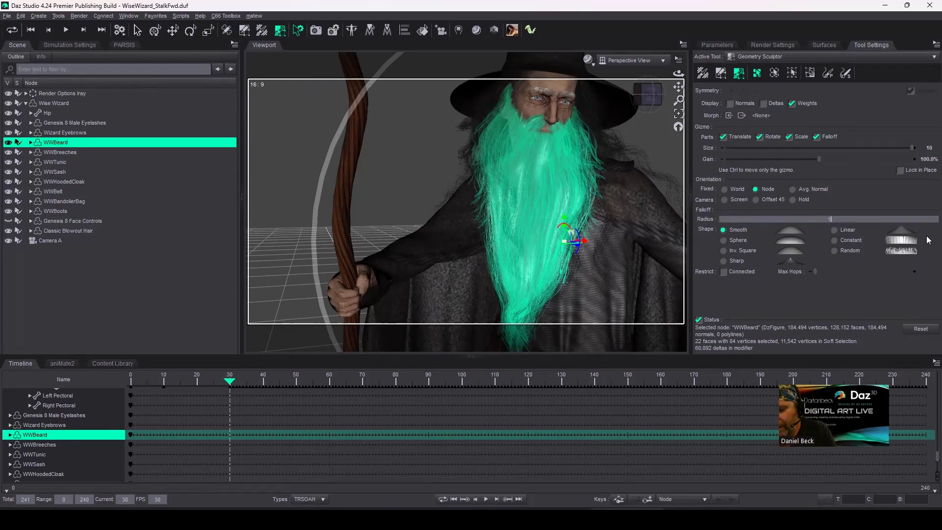
key(Return)
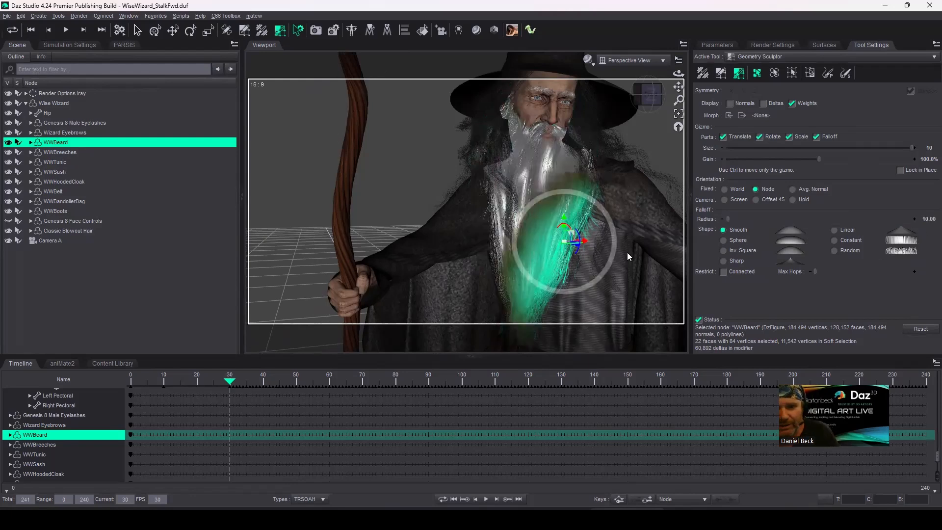
drag(652, 101, 641, 104)
drag(546, 235, 564, 247)
click(505, 334)
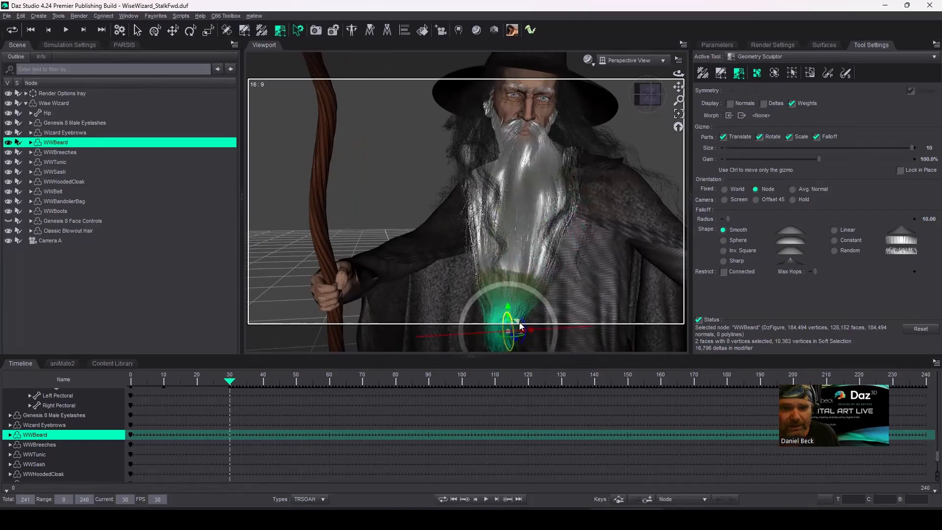
drag(513, 292, 516, 323)
- Select a few faces on a stray strand along the beard's edge on the wizard's left side
scroll(572, 236, up, 3)
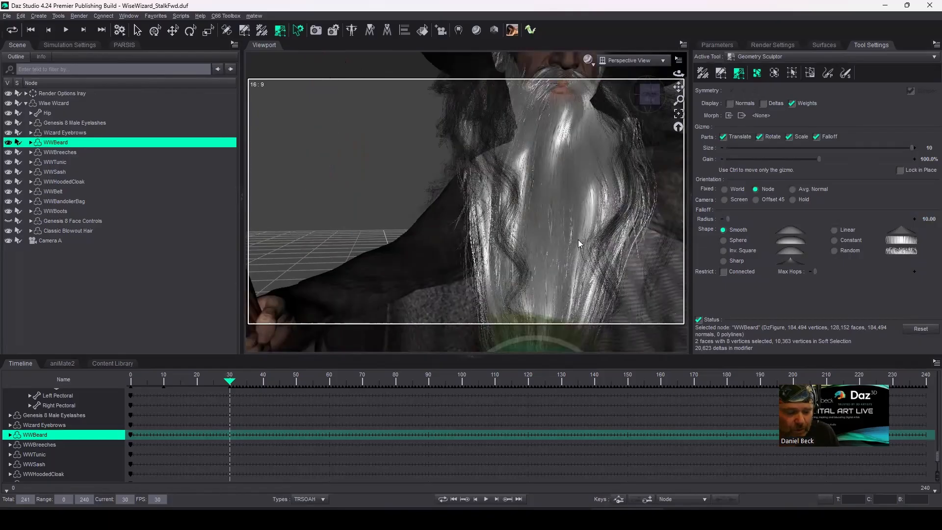
scroll(578, 231, up, 3)
middle_drag(578, 231, 554, 244)
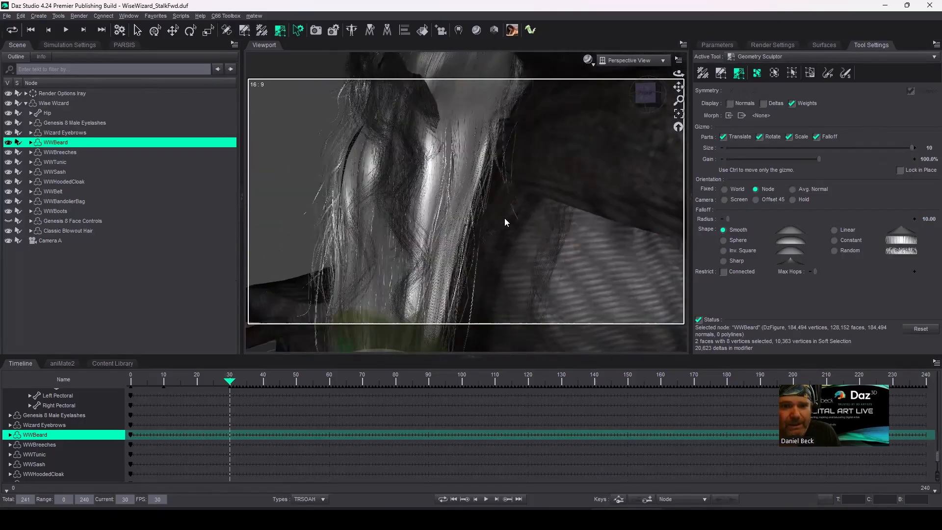
middle_drag(506, 221, 502, 219)
click(497, 188)
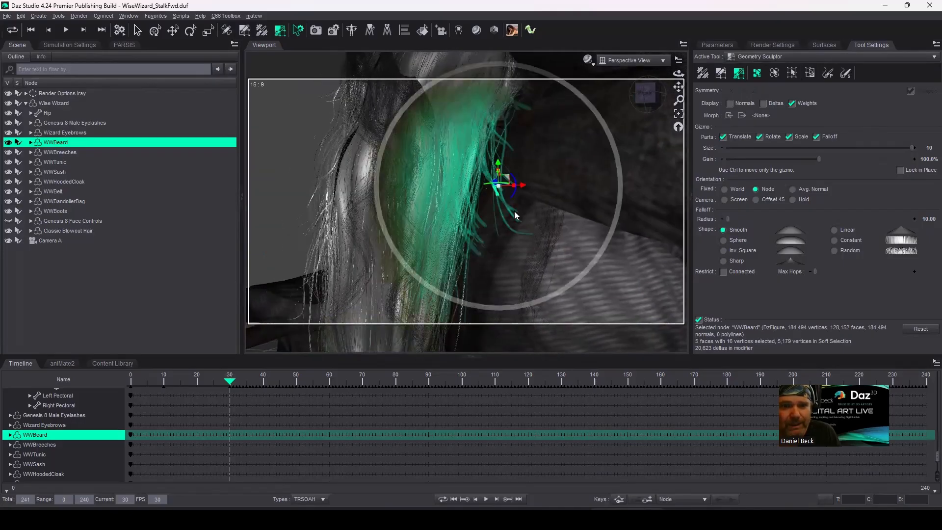
middle_drag(497, 185, 568, 139)
middle_drag(520, 214, 477, 150)
click(454, 203)
click(452, 204)
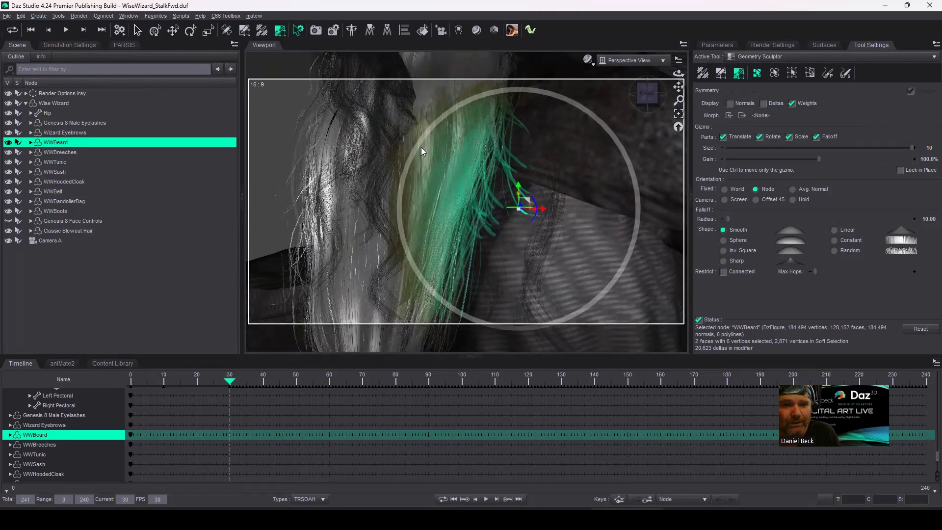
- Set the falloff radius to 2.00 for the stray strand and lock the sculpting gizmo in place
click(928, 219)
text(2)
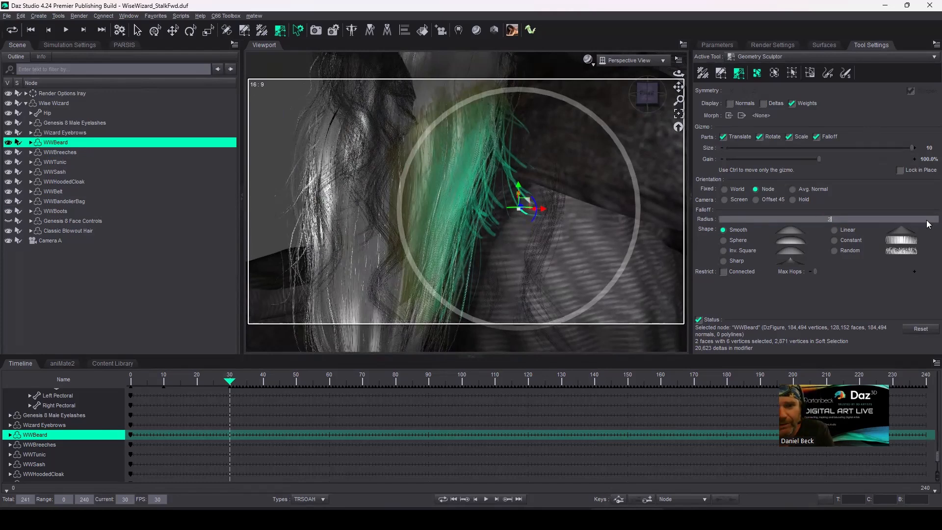
key(Return)
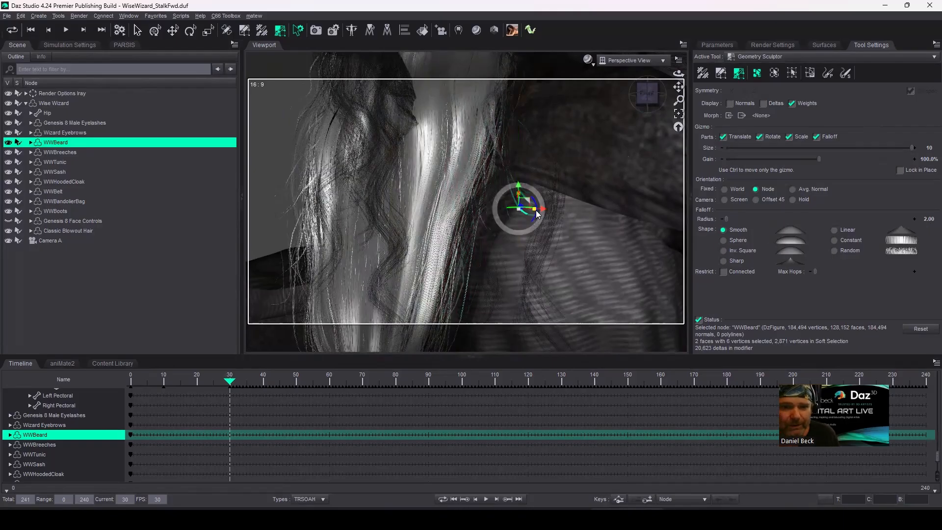
drag(541, 209, 543, 228)
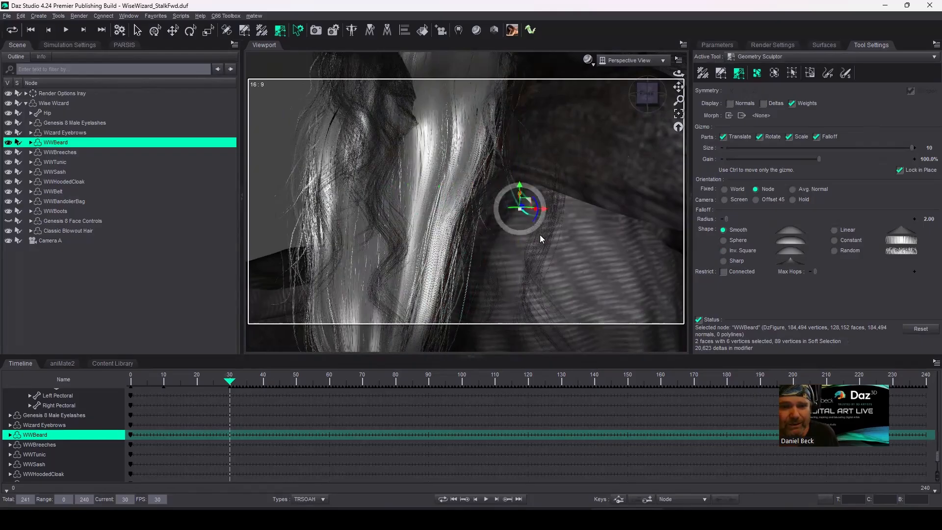
- Inspect the sculpted beard from the front and switch from the Geometry Sculptor to the Node Selection tool
scroll(540, 236, down, 2)
scroll(593, 179, down, 1)
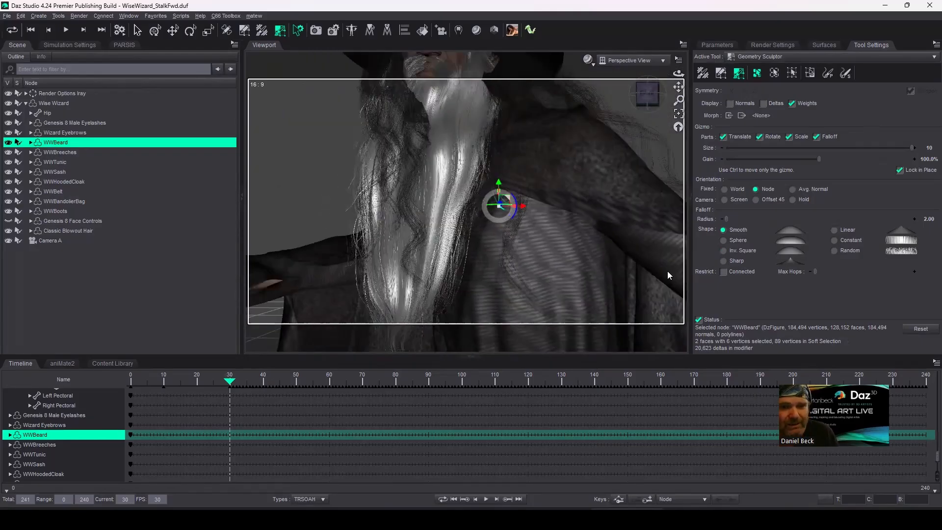
middle_drag(553, 235, 507, 225)
scroll(560, 237, up, 1)
scroll(562, 243, down, 3)
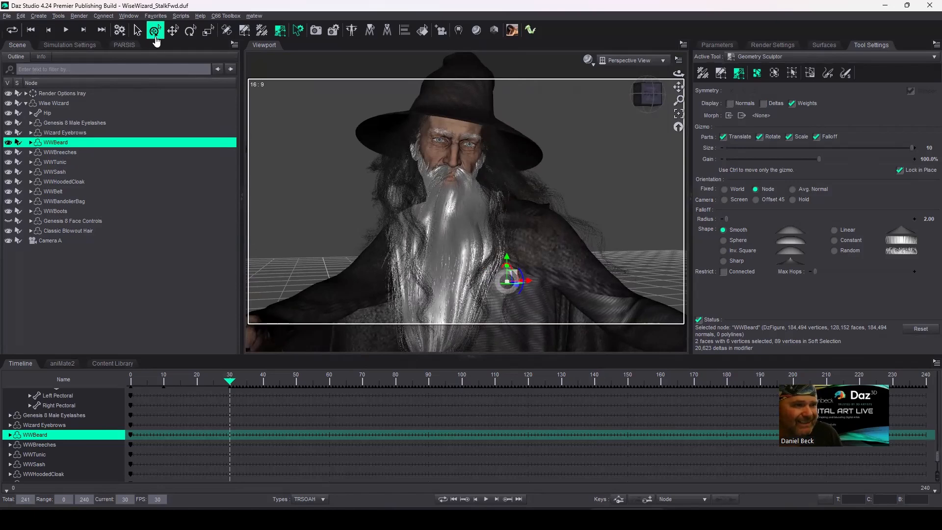
click(137, 30)
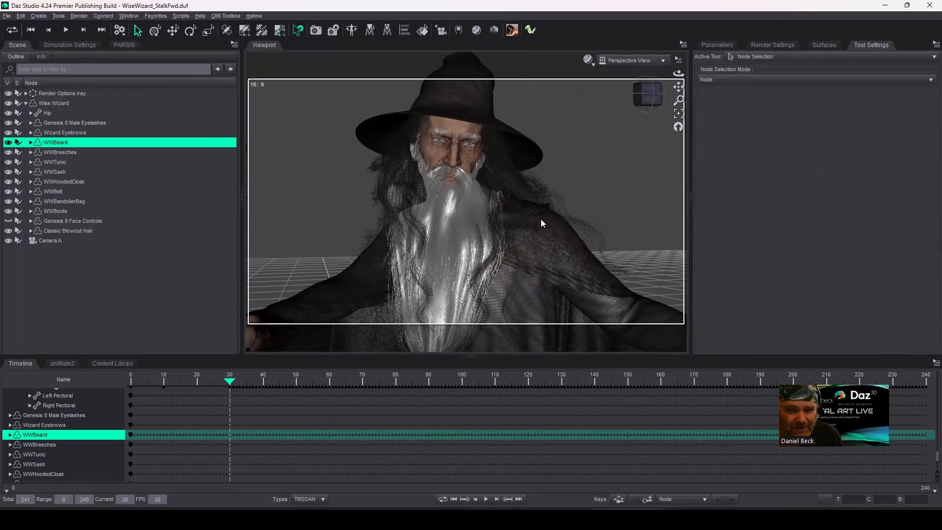